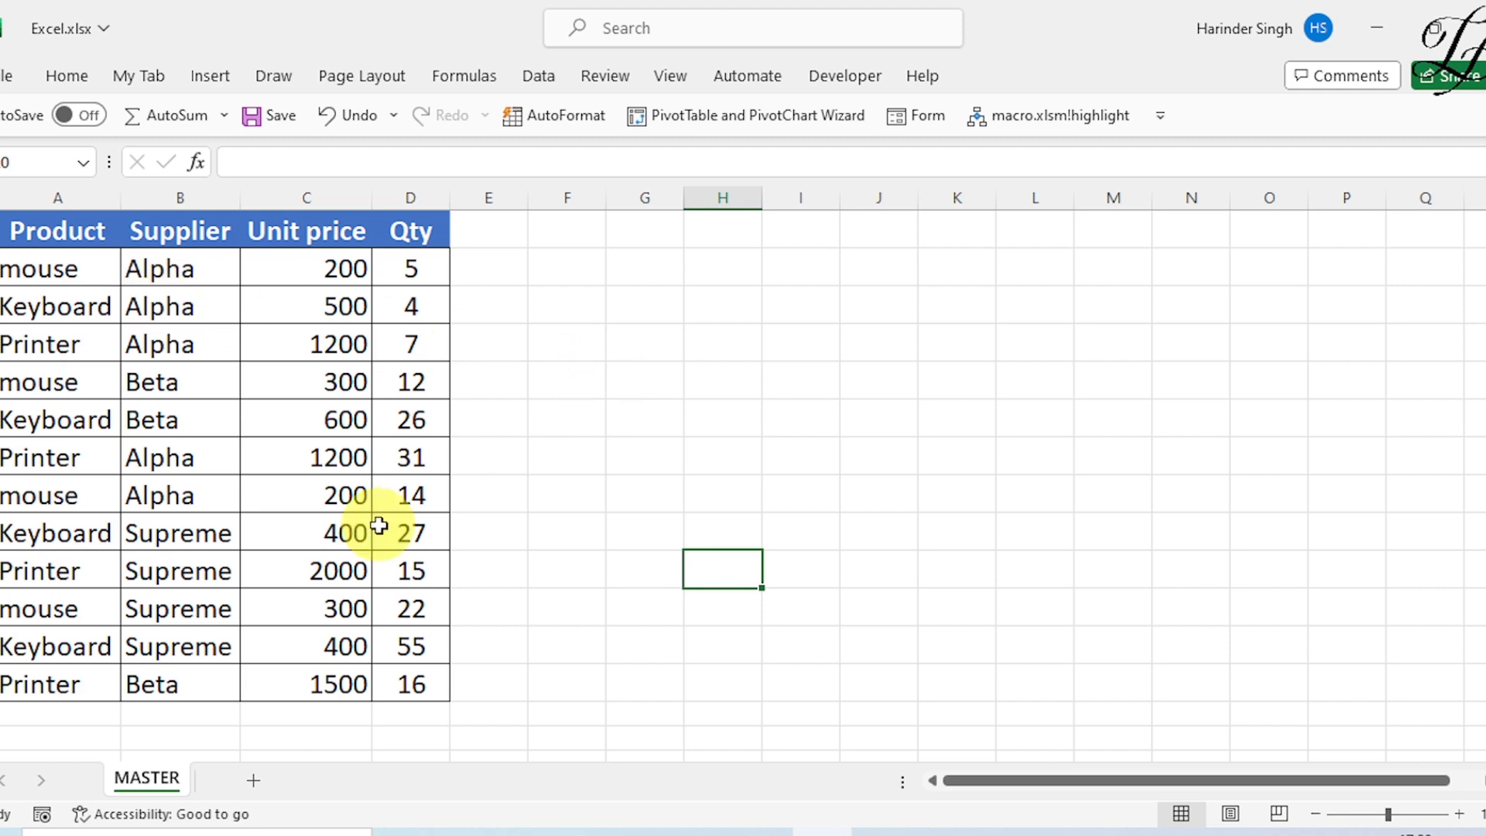
- Add a new worksheet and name it Alpha after the first supplier in the MASTER sheet
{"action": "left_click", "coordinate": [252, 780]}
{"action": "left_click", "coordinate": [149, 782]}
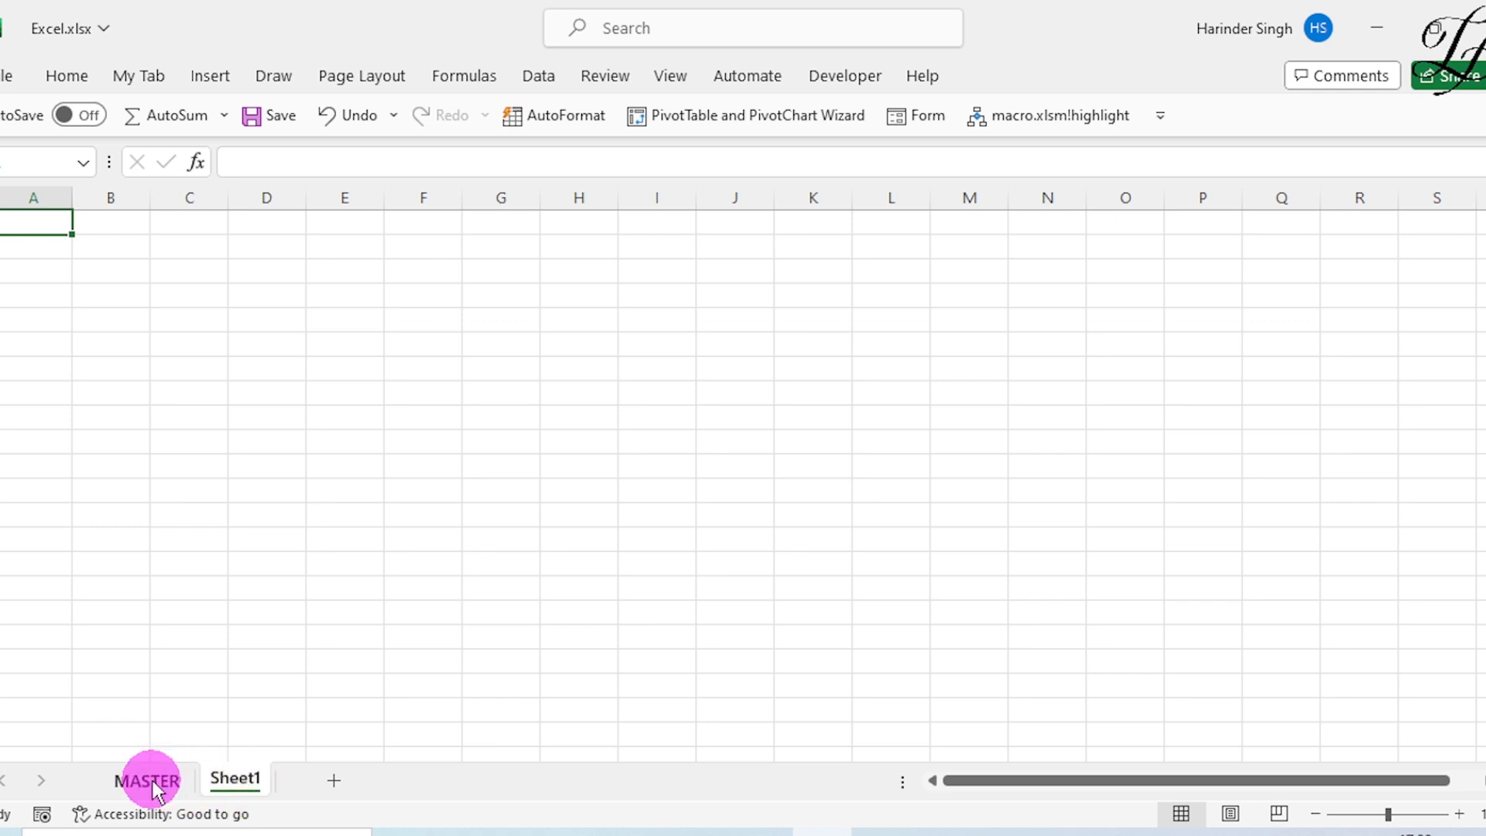
{"action": "left_click", "coordinate": [196, 272]}
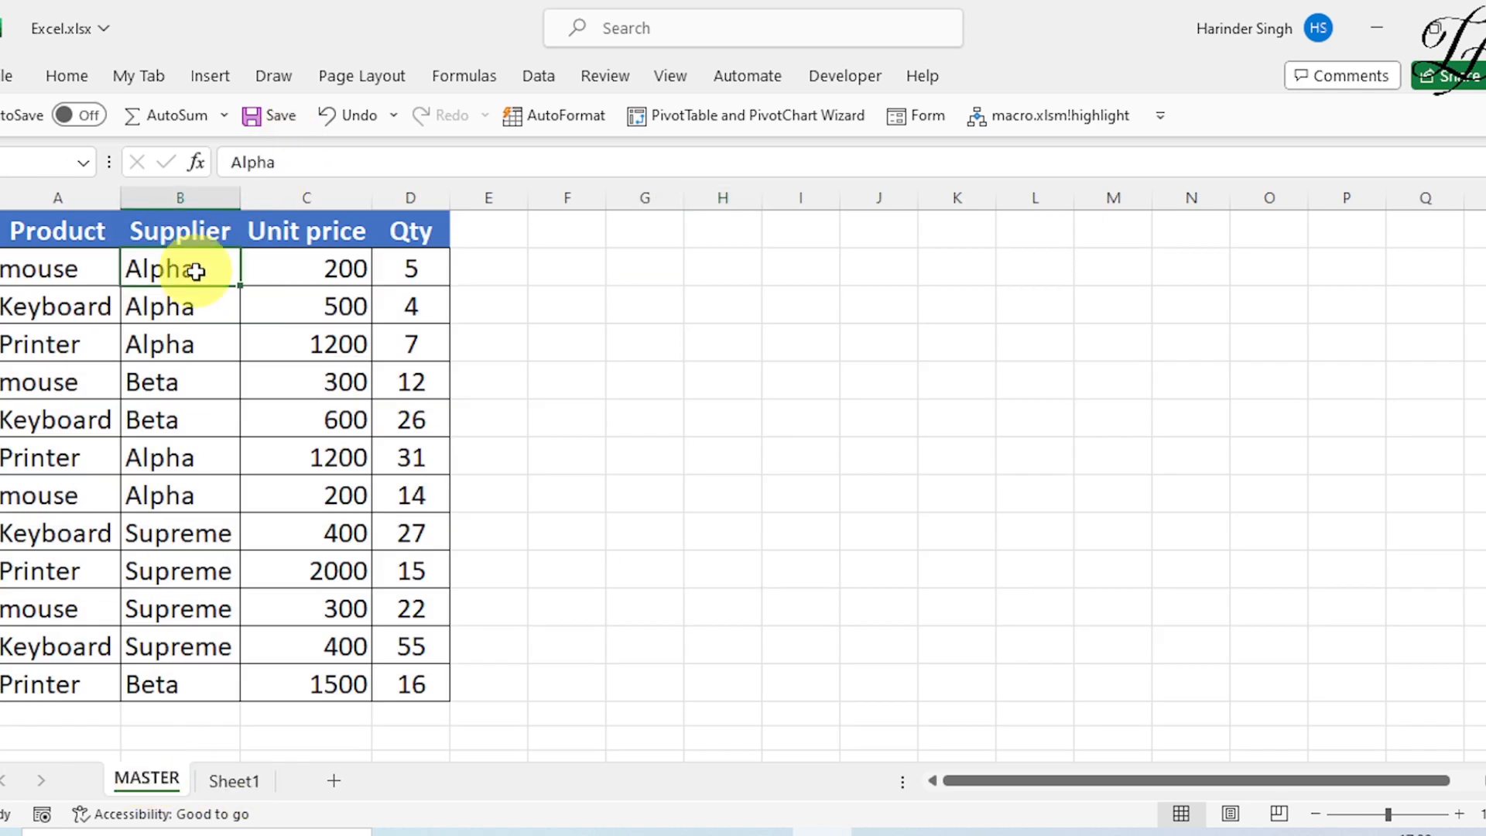
{"action": "key", "text": "ctrl+c"}
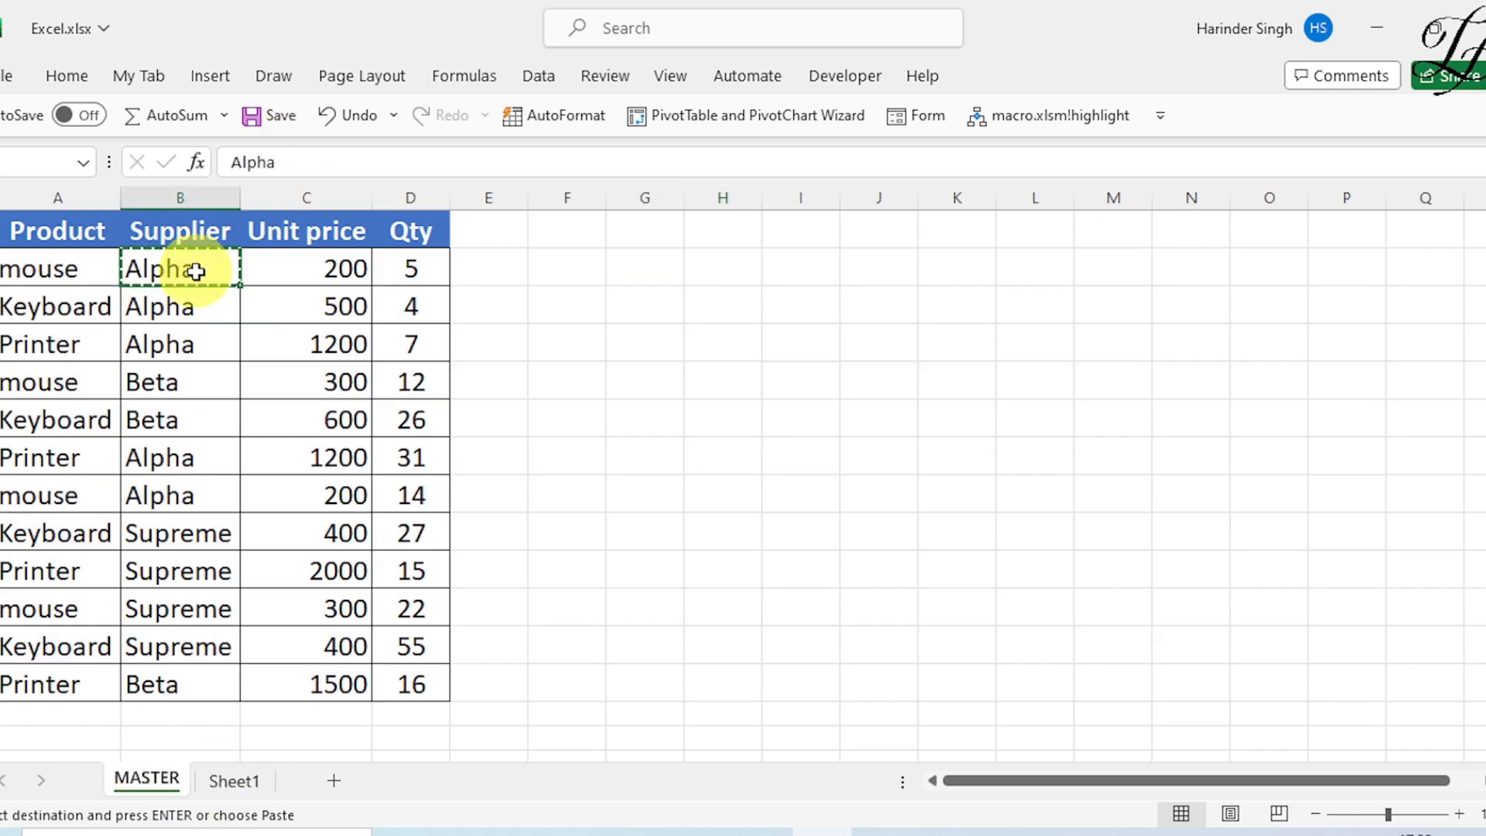
{"action": "left_click", "coordinate": [234, 782]}
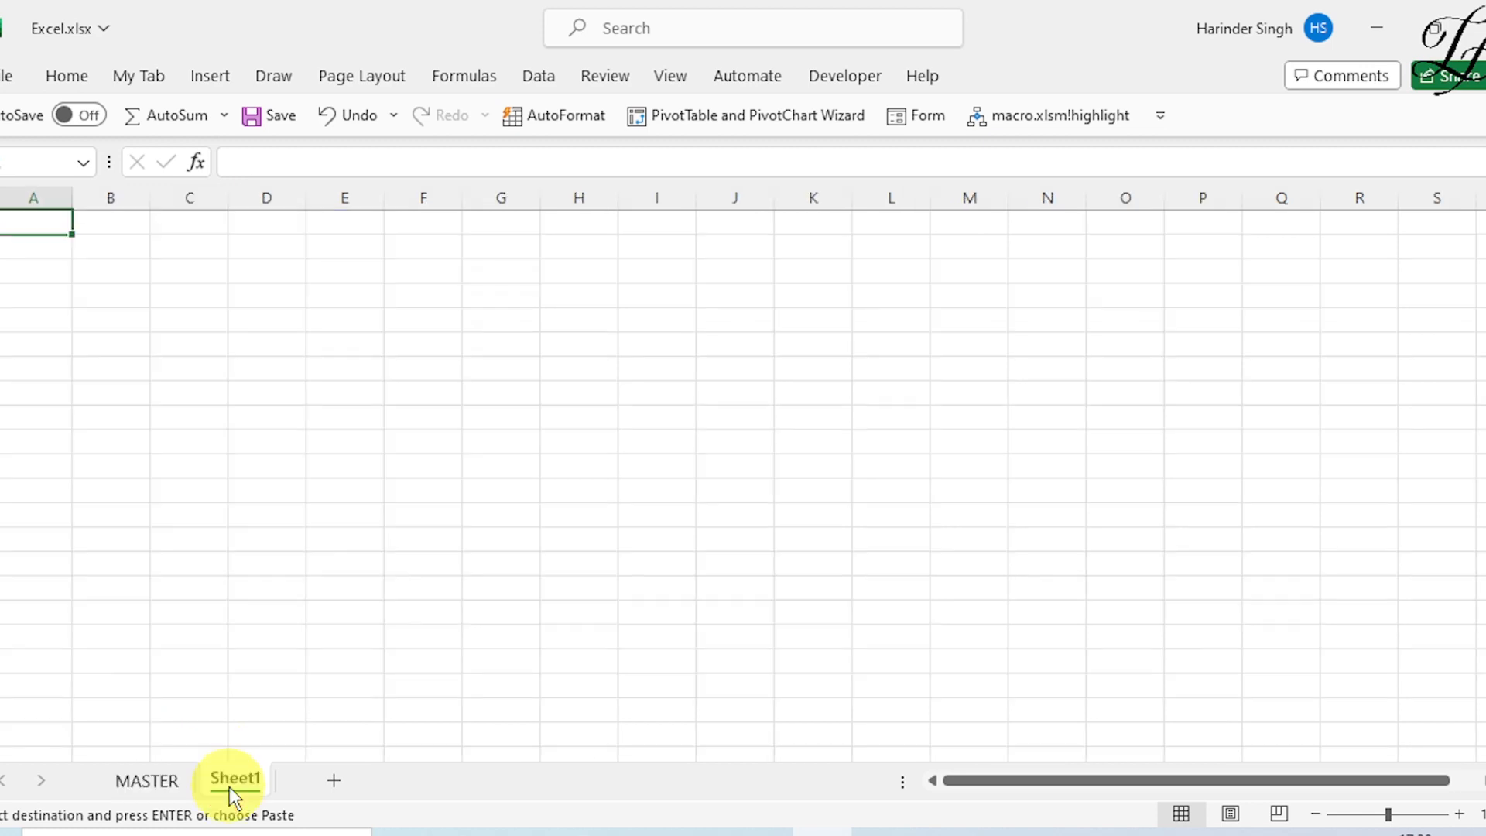
{"action": "right_click", "coordinate": [234, 786]}
{"action": "left_click", "coordinate": [310, 486]}
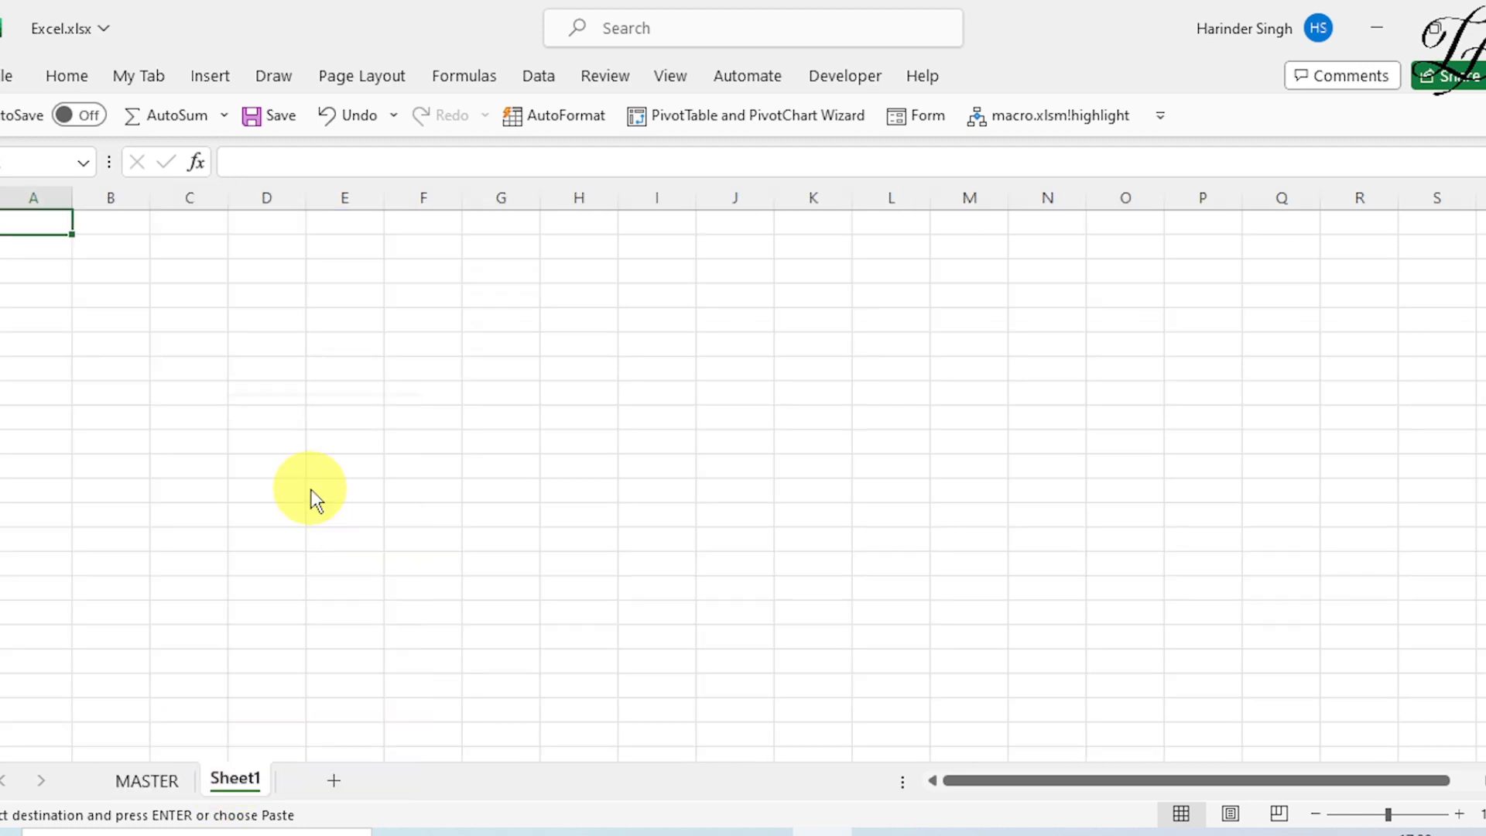
{"action": "type", "text": "Alpha"}
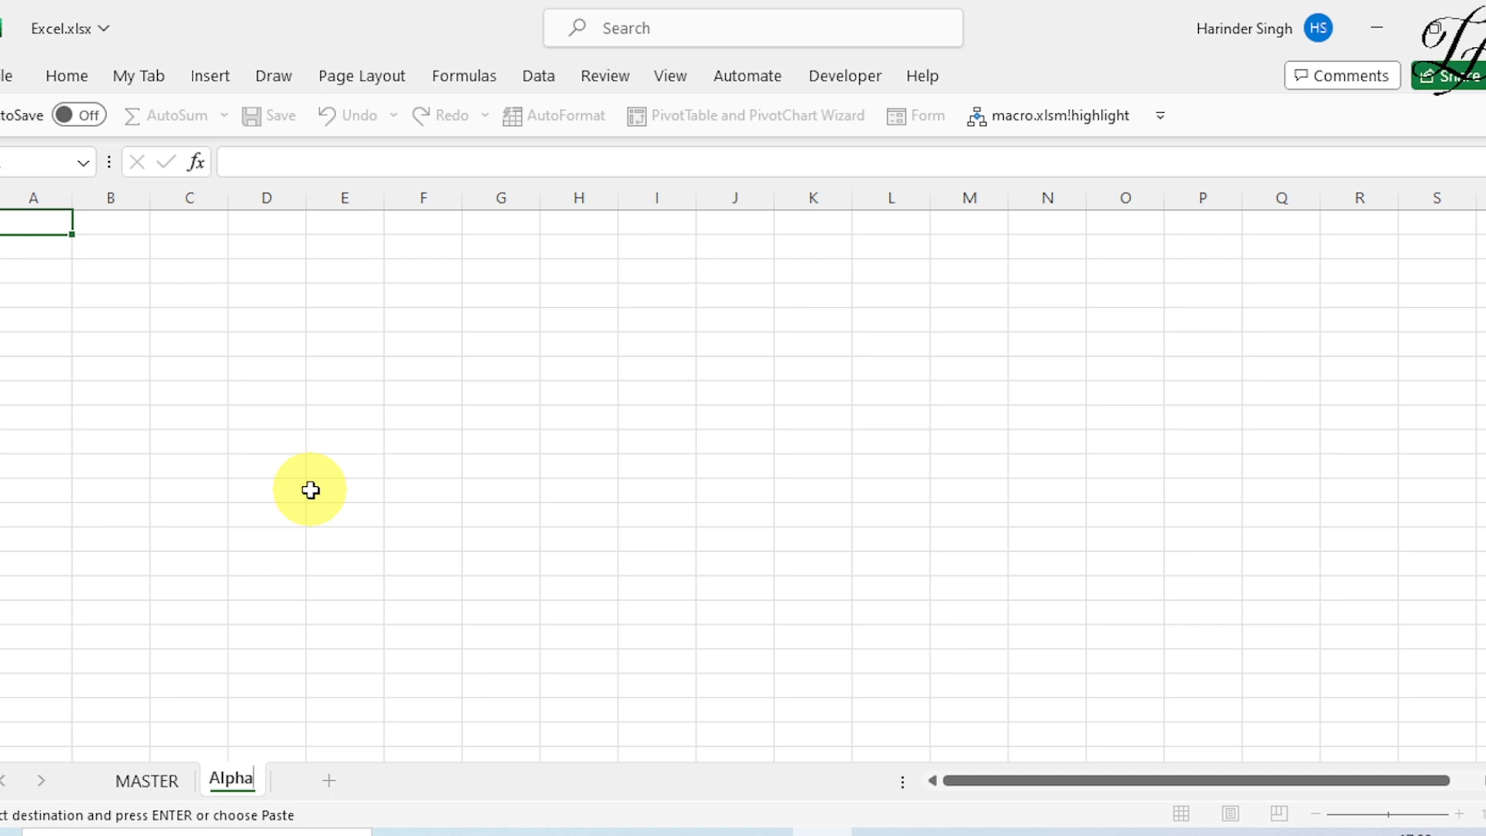
- Copy the header row Product, Supplier, Unit price, Qty from MASTER to cell E4 of the Alpha sheet
{"action": "left_click", "coordinate": [138, 790]}
{"action": "left_click_drag", "start_coordinate": [21, 227], "coordinate": [389, 225]}
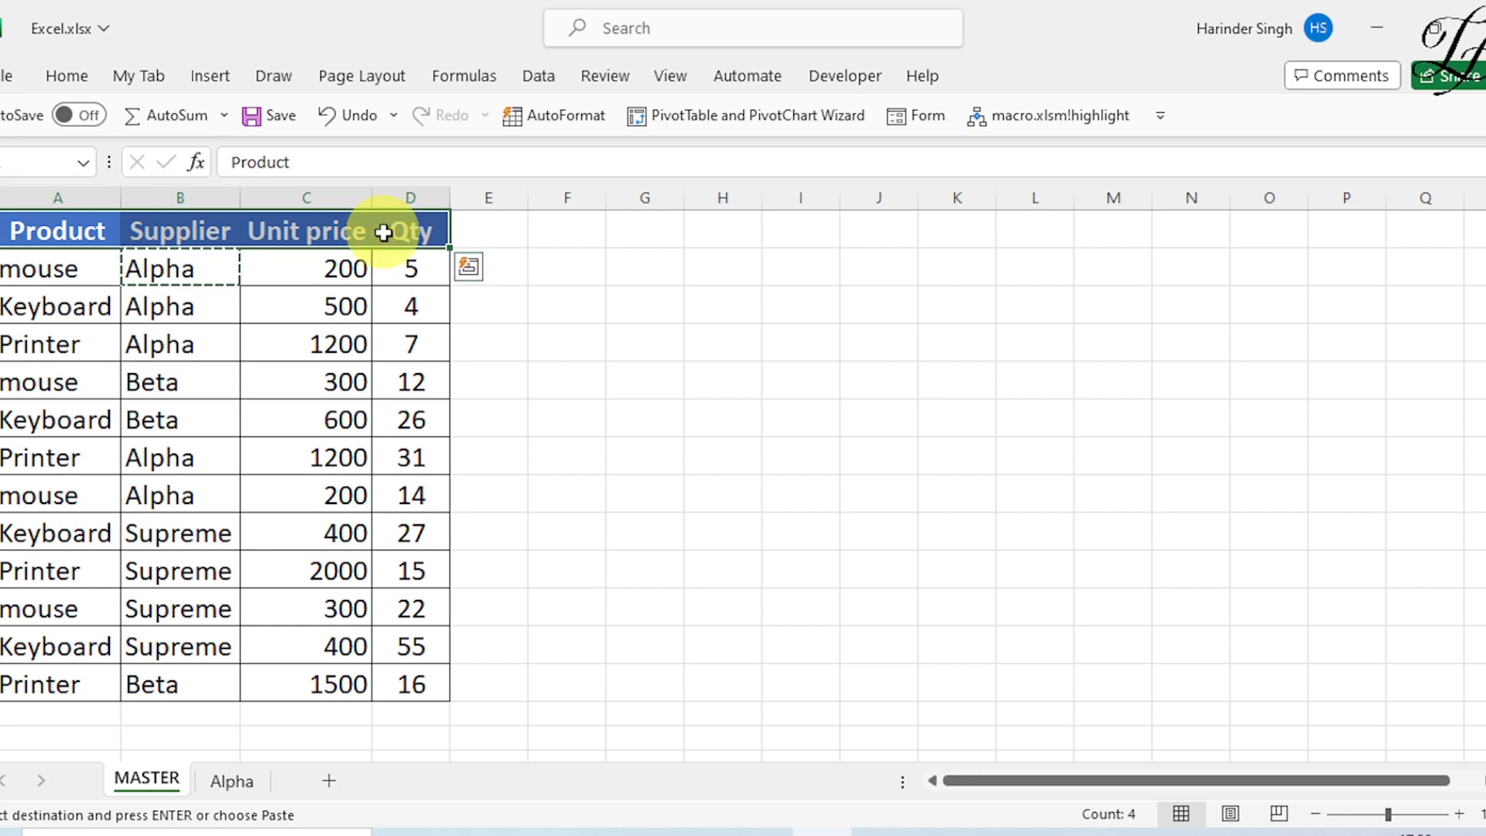
{"action": "key", "text": "Escape"}
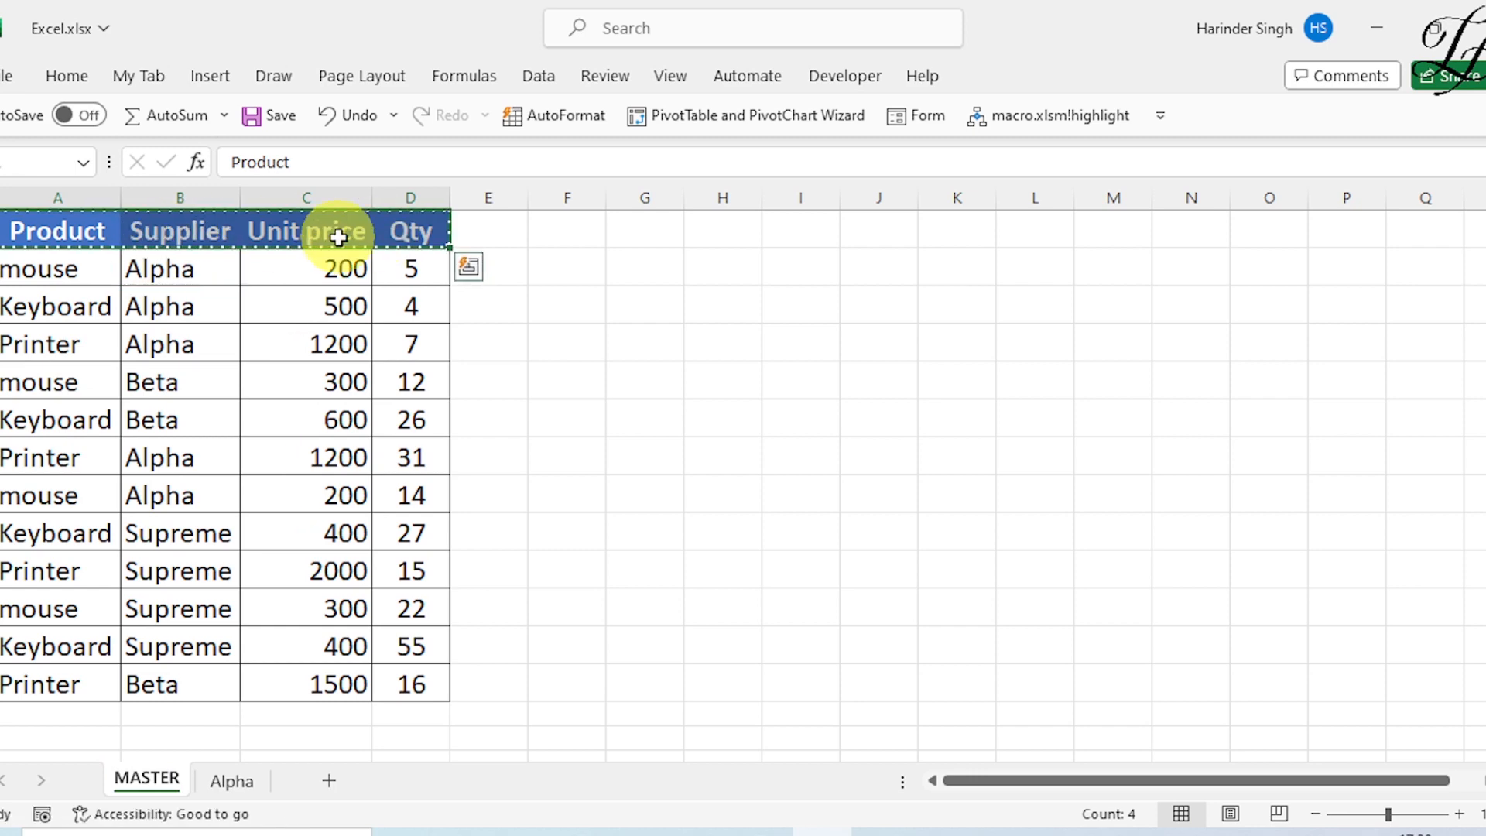
{"action": "key", "text": "ctrl+c"}
{"action": "left_click", "coordinate": [231, 781]}
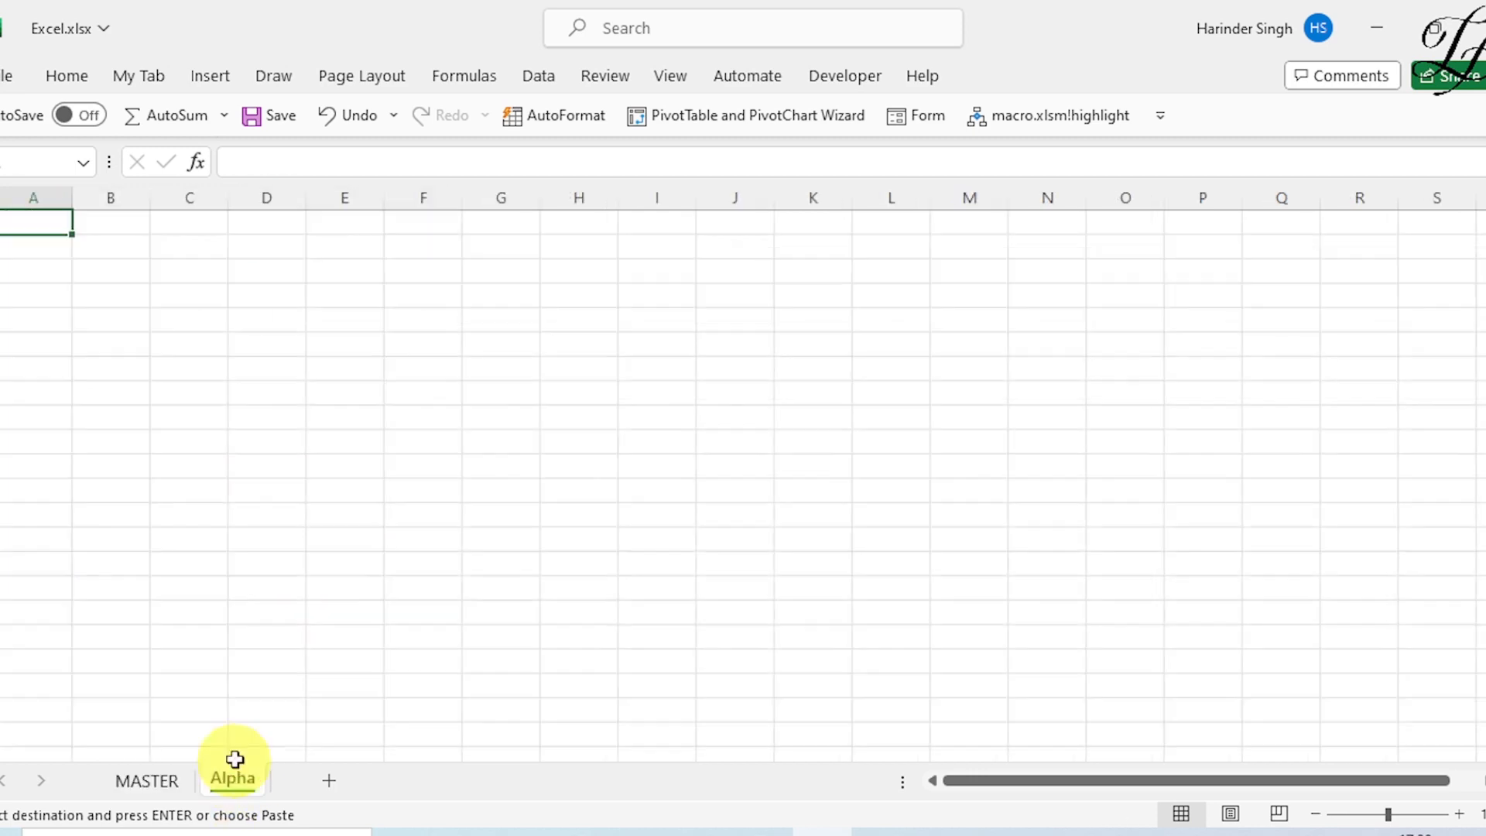
{"action": "left_click", "coordinate": [346, 297]}
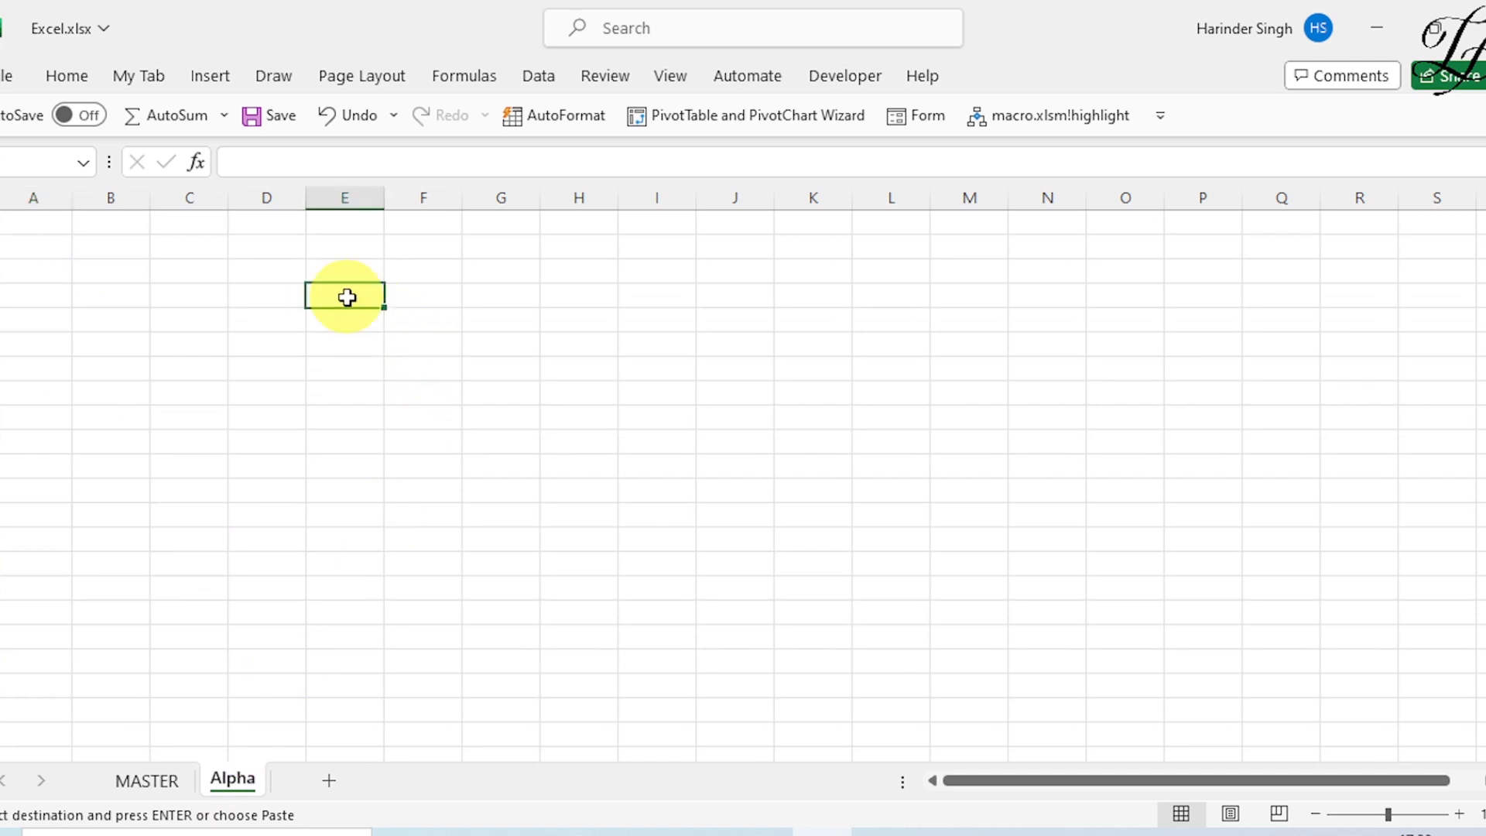
{"action": "key", "text": "ctrl+v"}
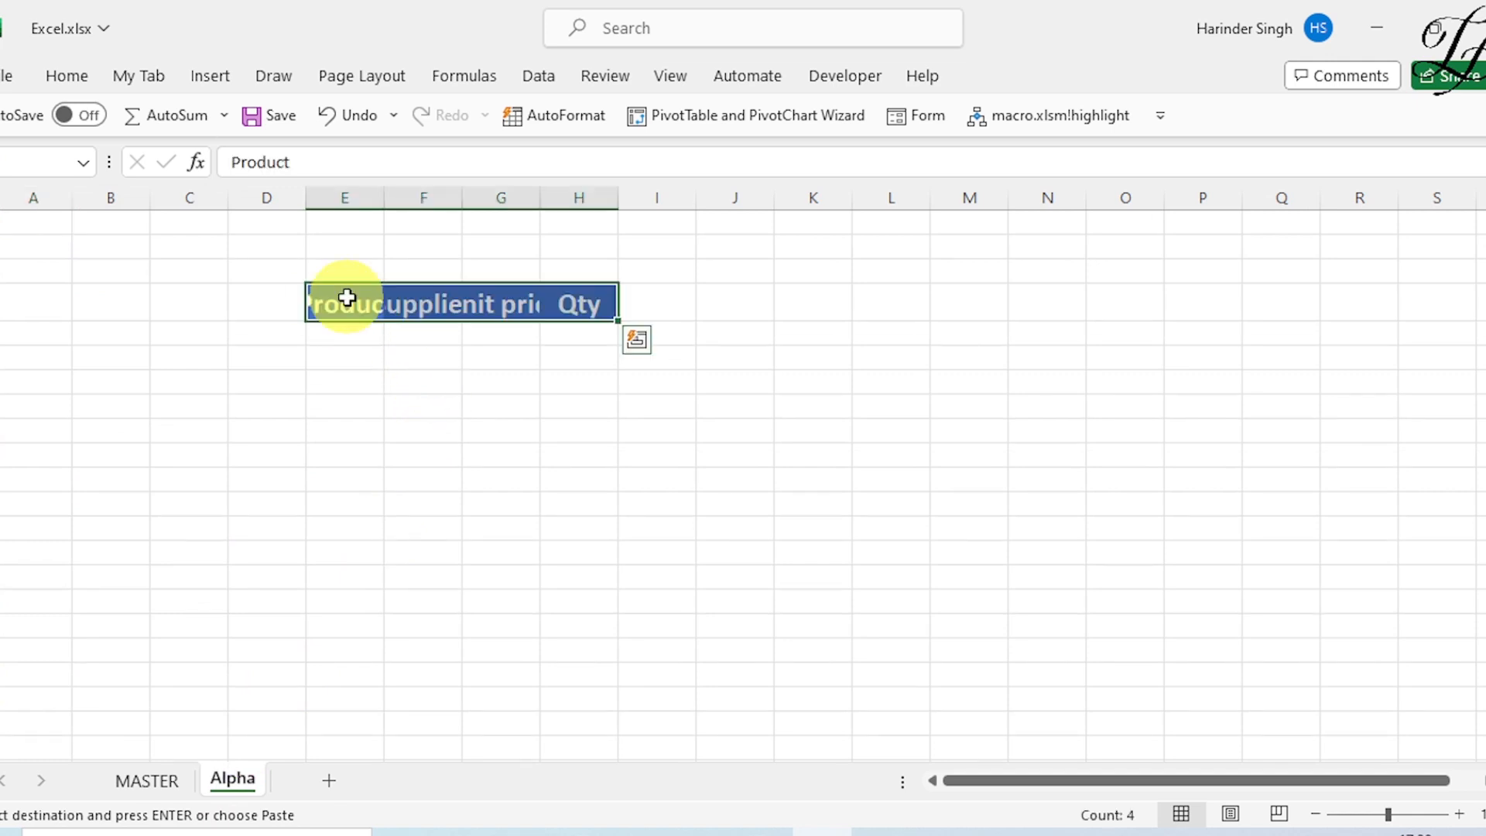
- AutoFit the widths of columns E to H on the Alpha sheet to the pasted headers
{"action": "left_click_drag", "start_coordinate": [353, 304], "coordinate": [577, 306]}
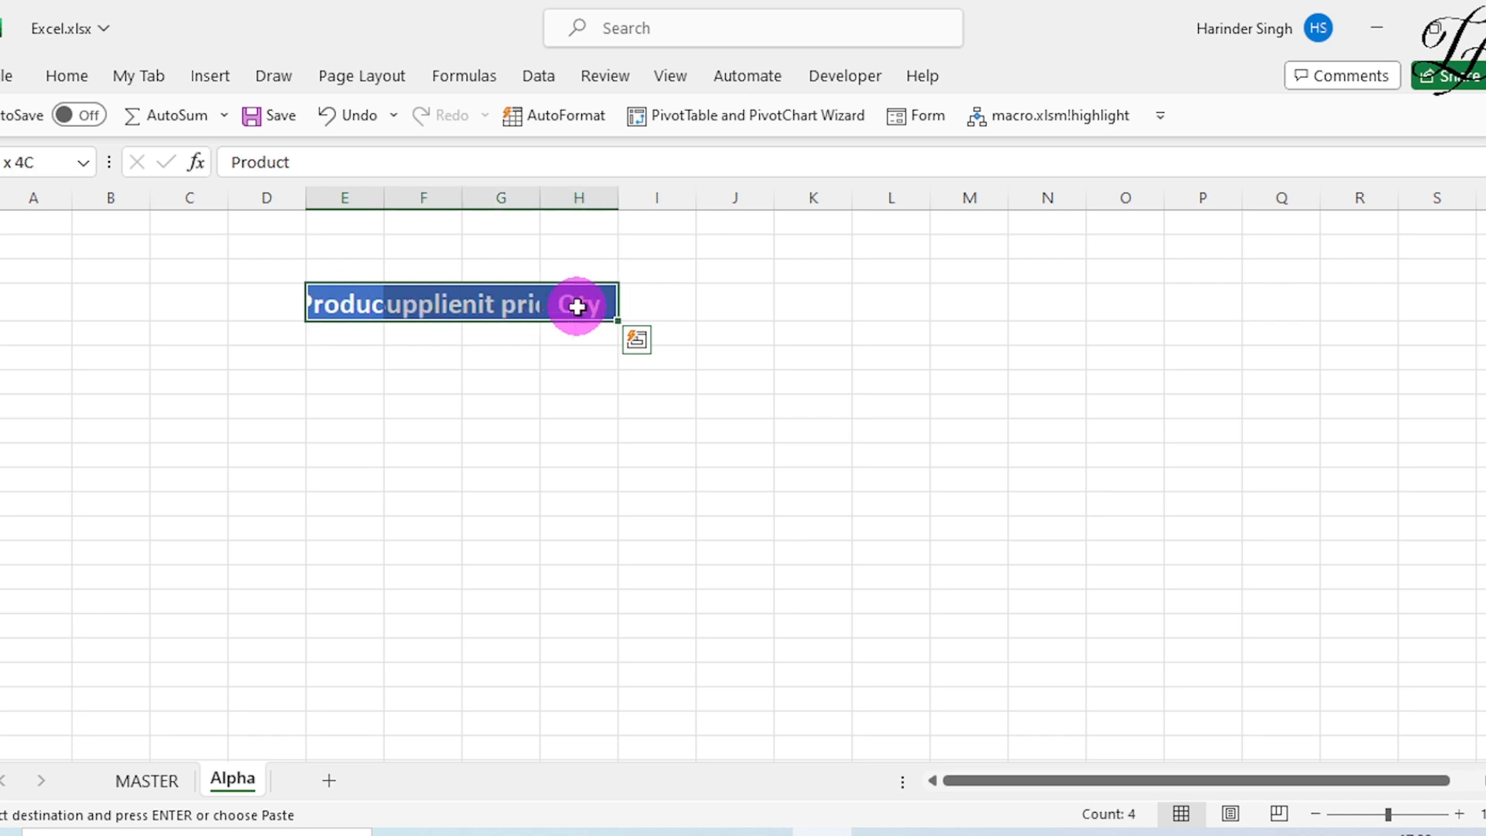
{"action": "double_click", "coordinate": [384, 195]}
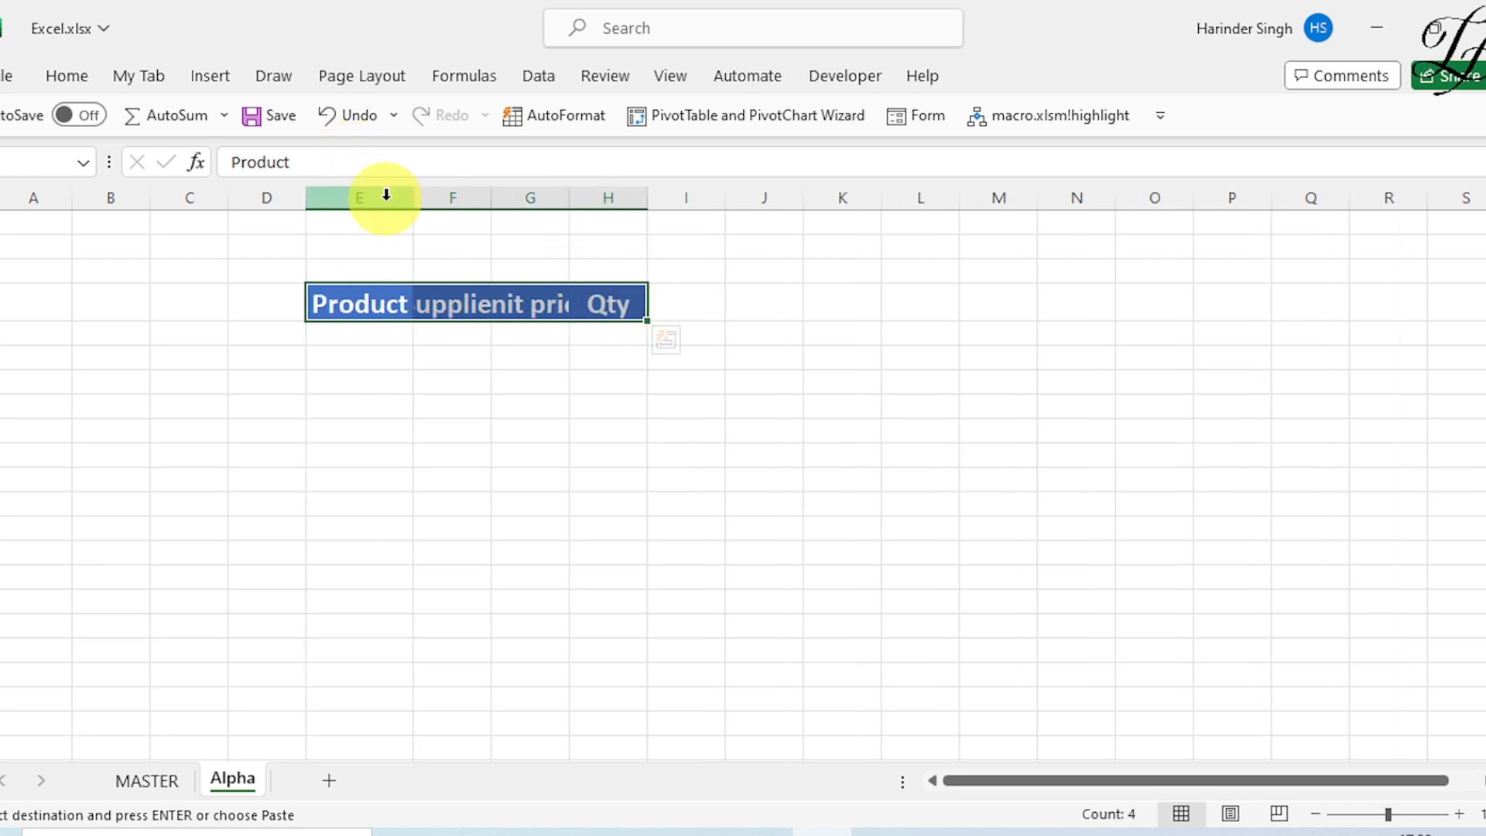
{"action": "double_click", "coordinate": [492, 197]}
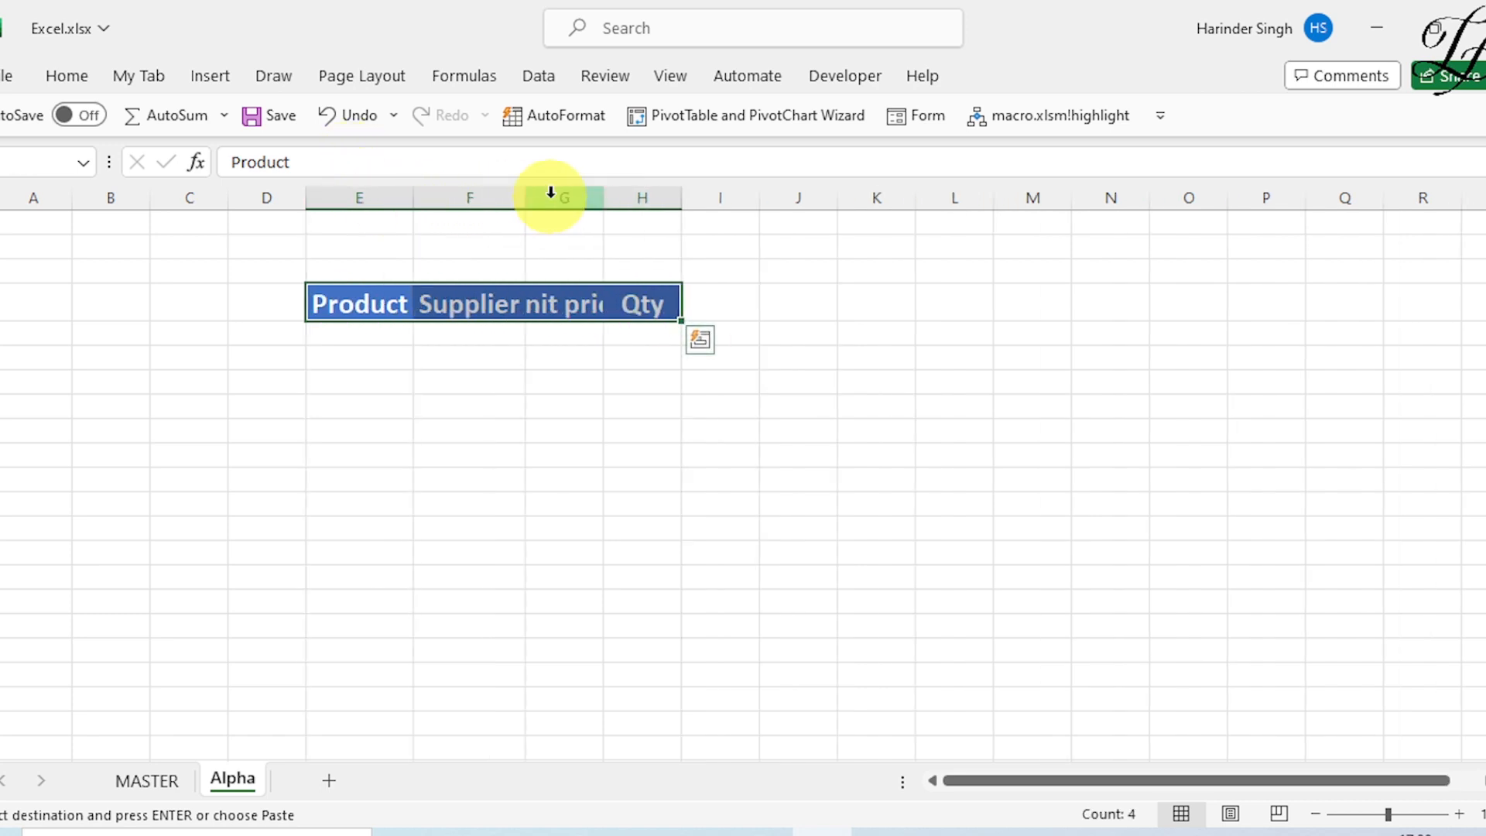
{"action": "double_click", "coordinate": [599, 198]}
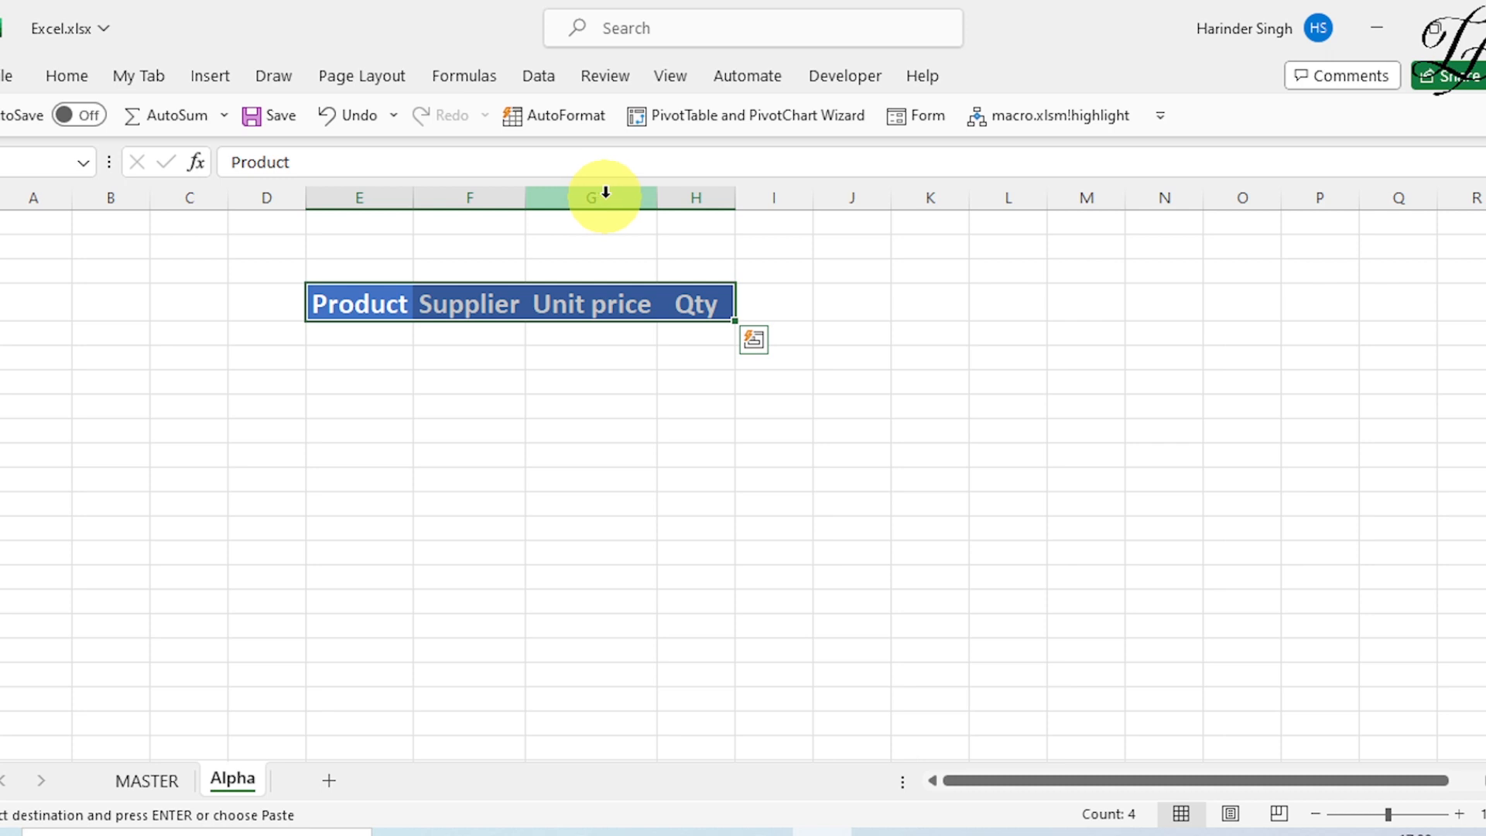
{"action": "double_click", "coordinate": [729, 200]}
{"action": "left_click", "coordinate": [646, 427]}
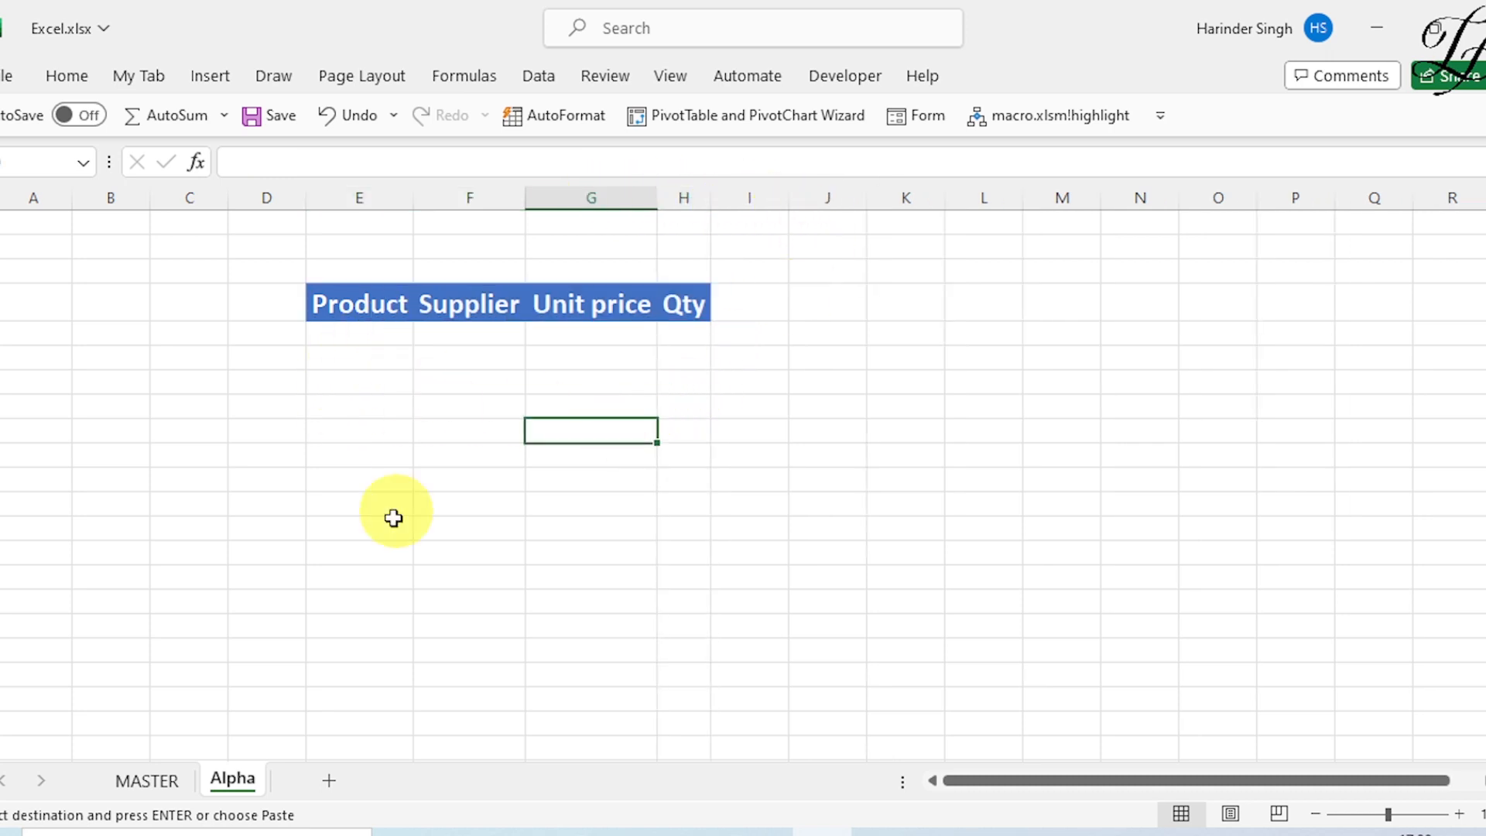
- Convert the range A1:D13 on the MASTER sheet into a table with headers
{"action": "left_click", "coordinate": [148, 783]}
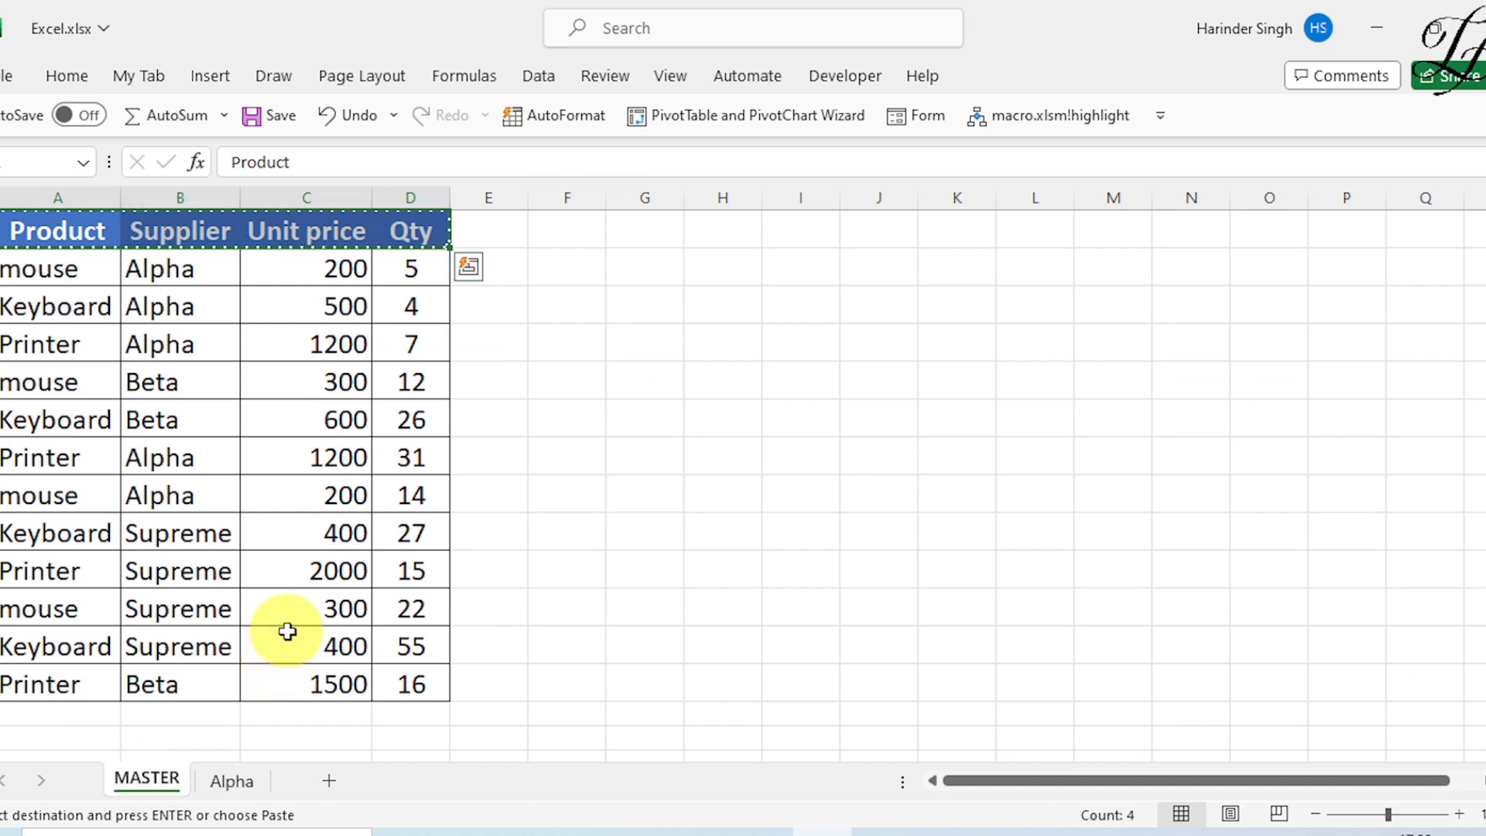
{"action": "left_click", "coordinate": [229, 457]}
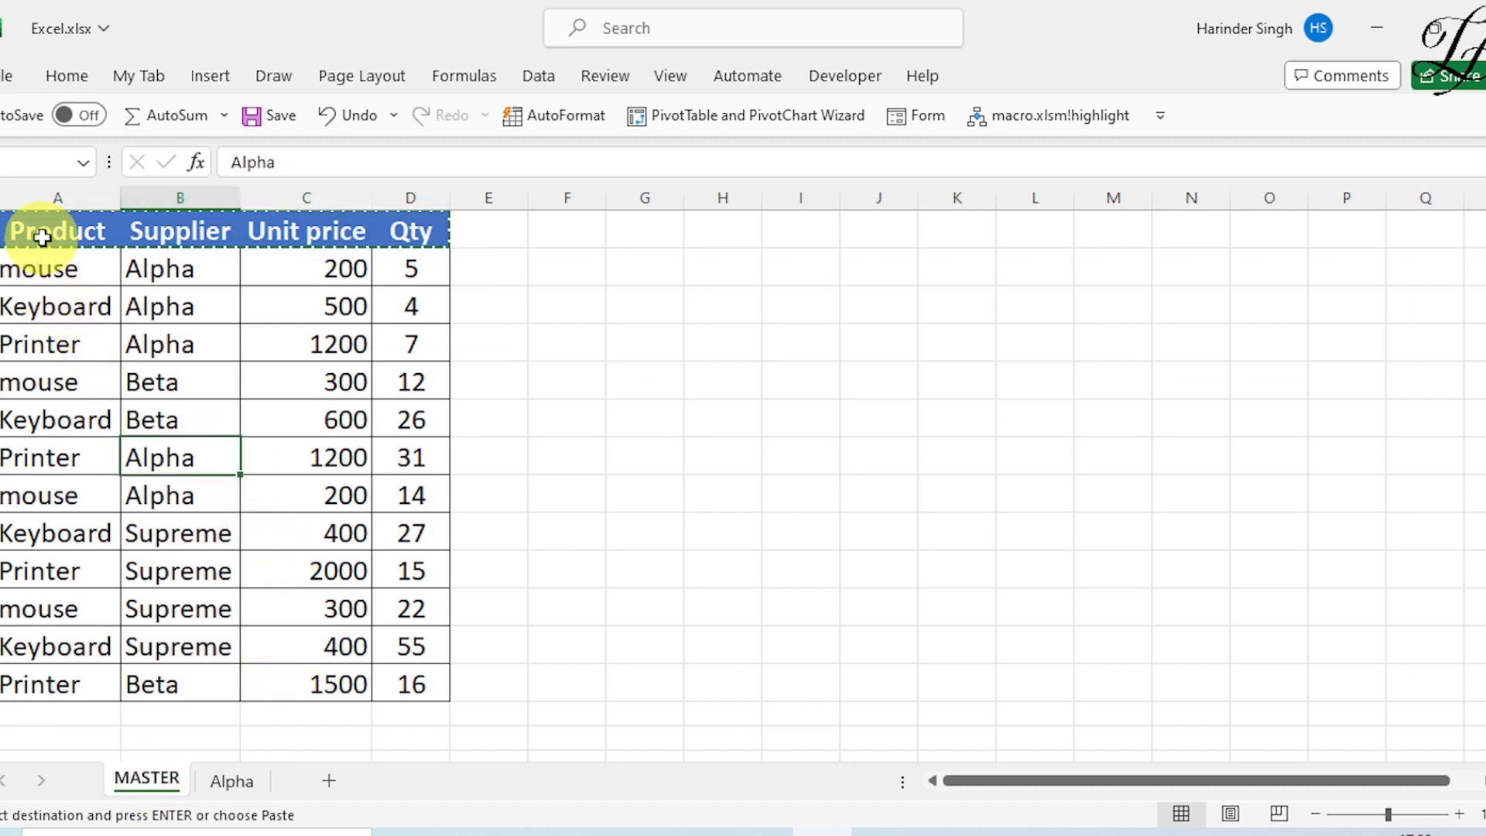
{"action": "left_click_drag", "start_coordinate": [42, 237], "coordinate": [417, 691]}
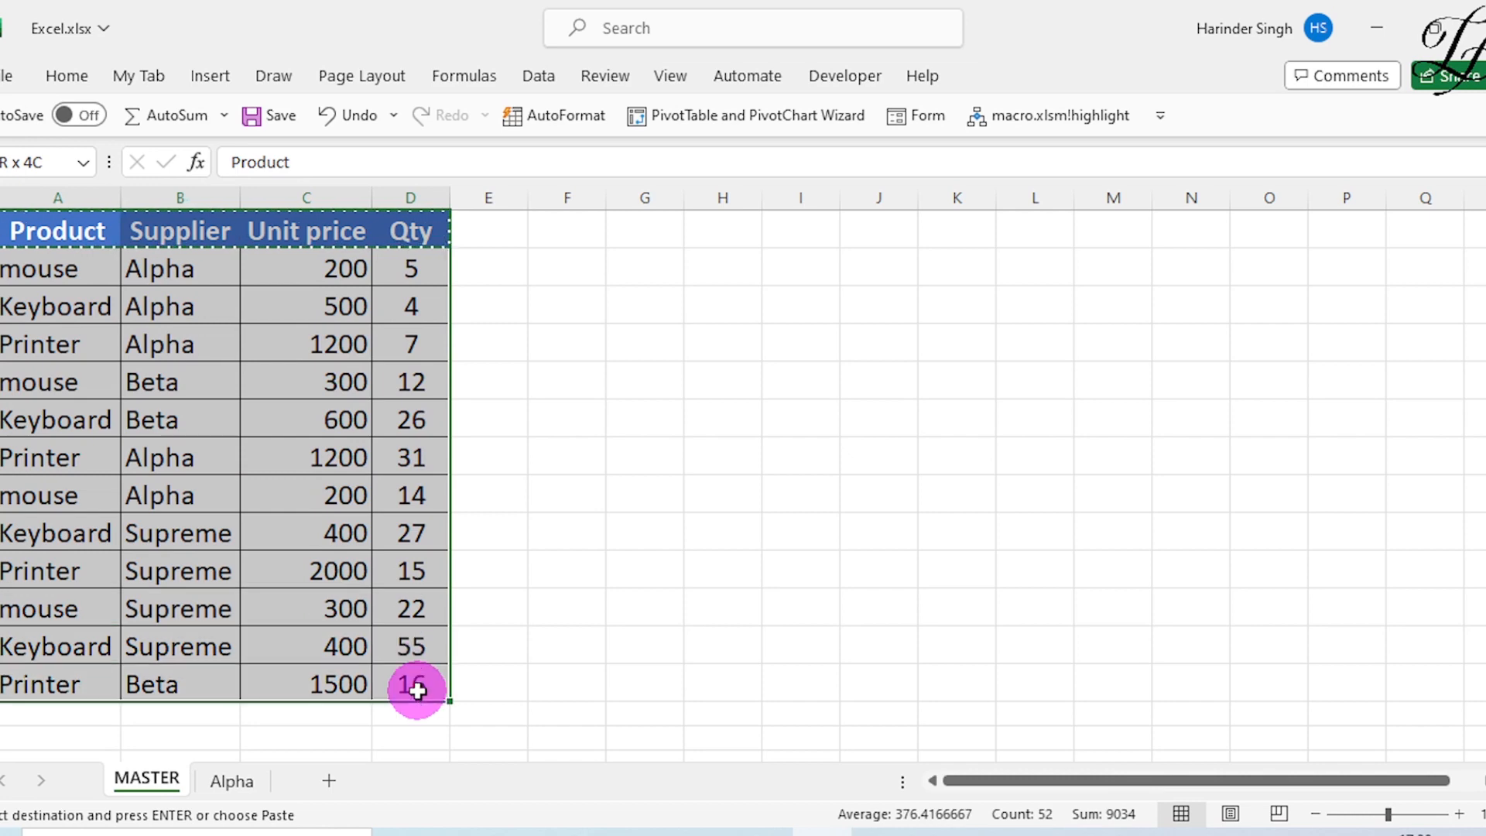
{"action": "key", "text": "ctrl+t"}
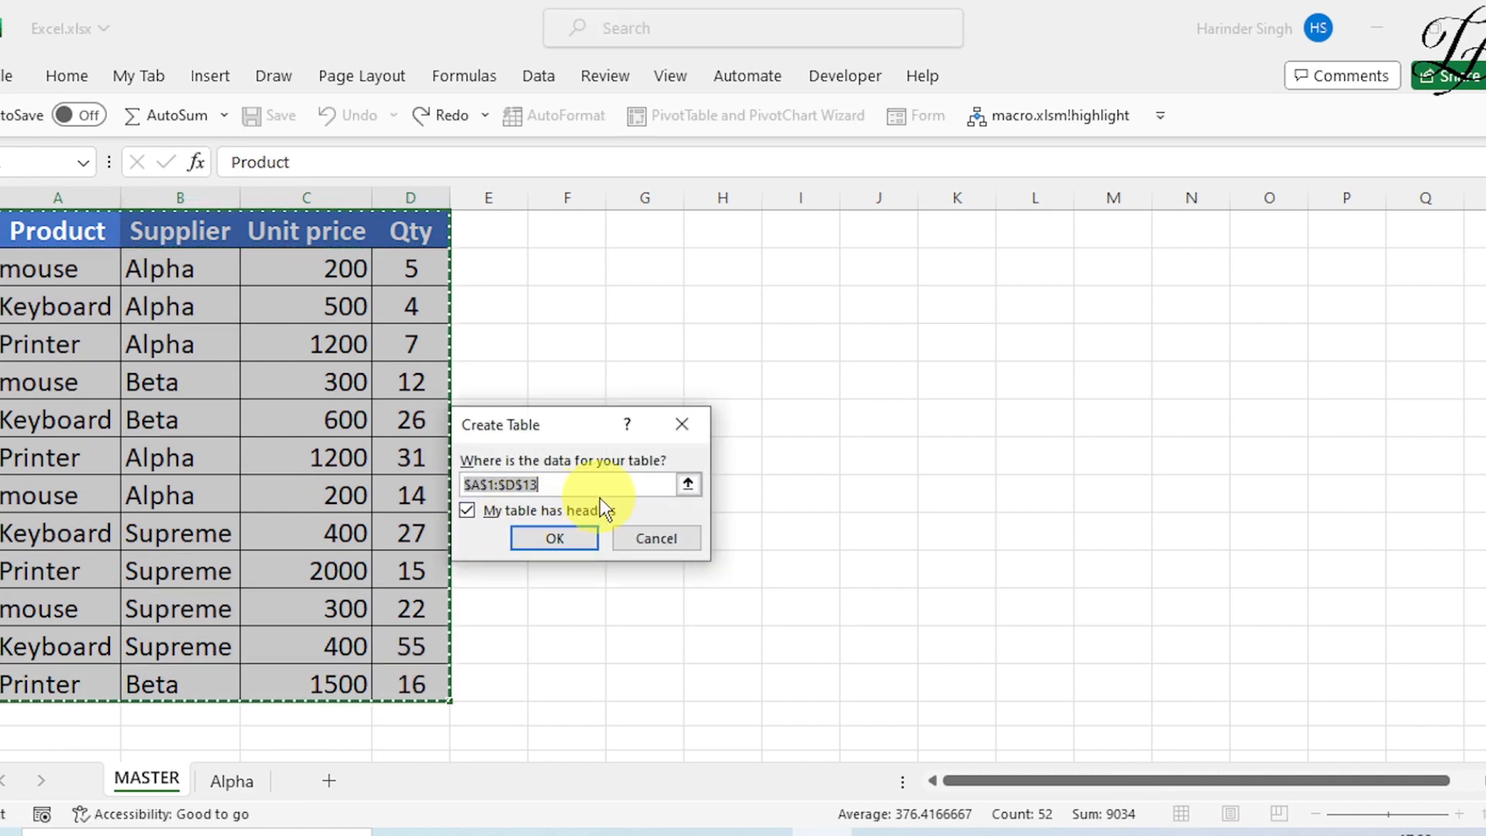
{"action": "left_click", "coordinate": [562, 540]}
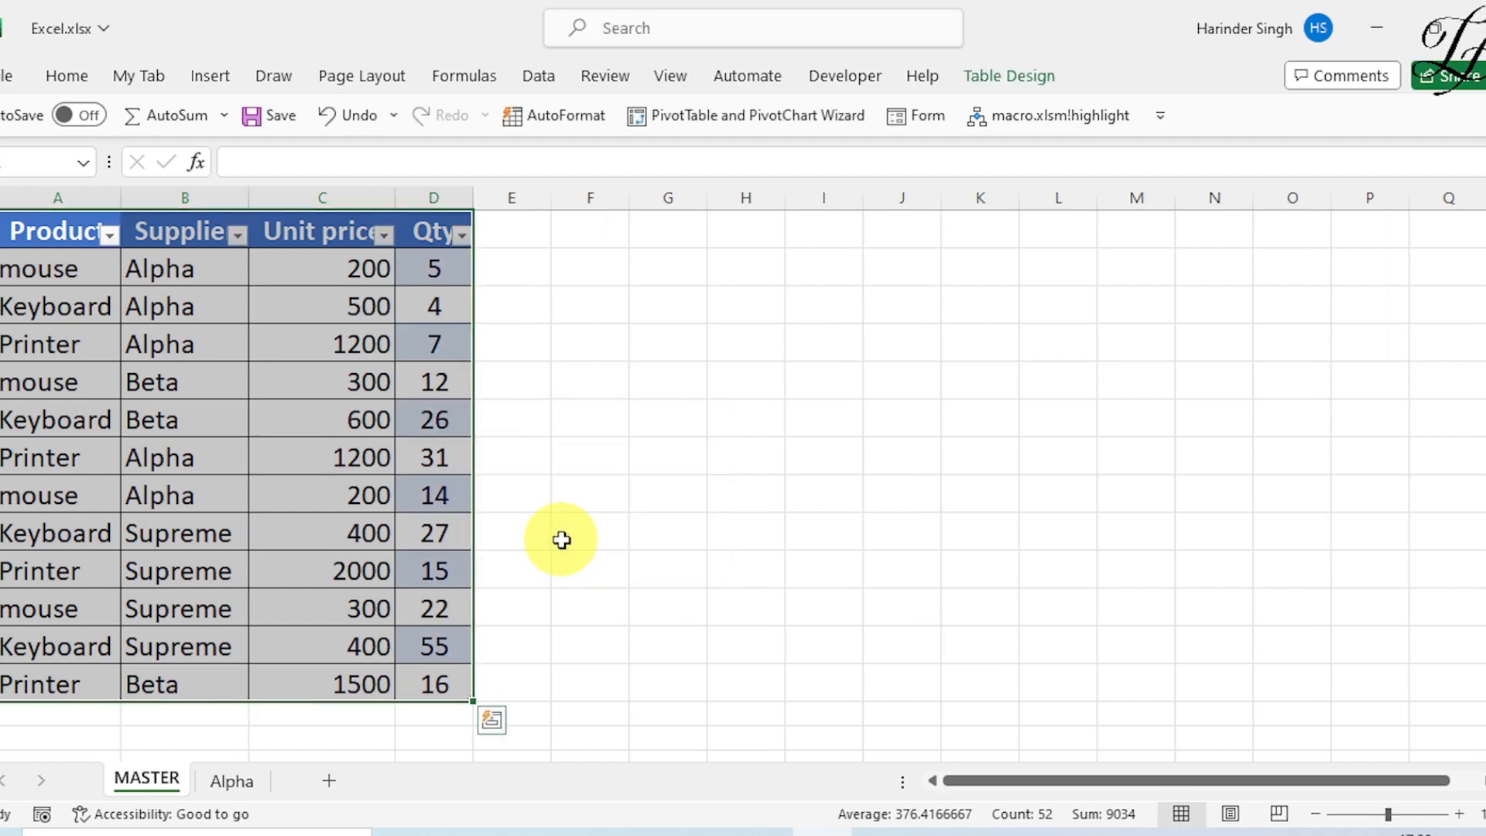
{"action": "left_click", "coordinate": [582, 518]}
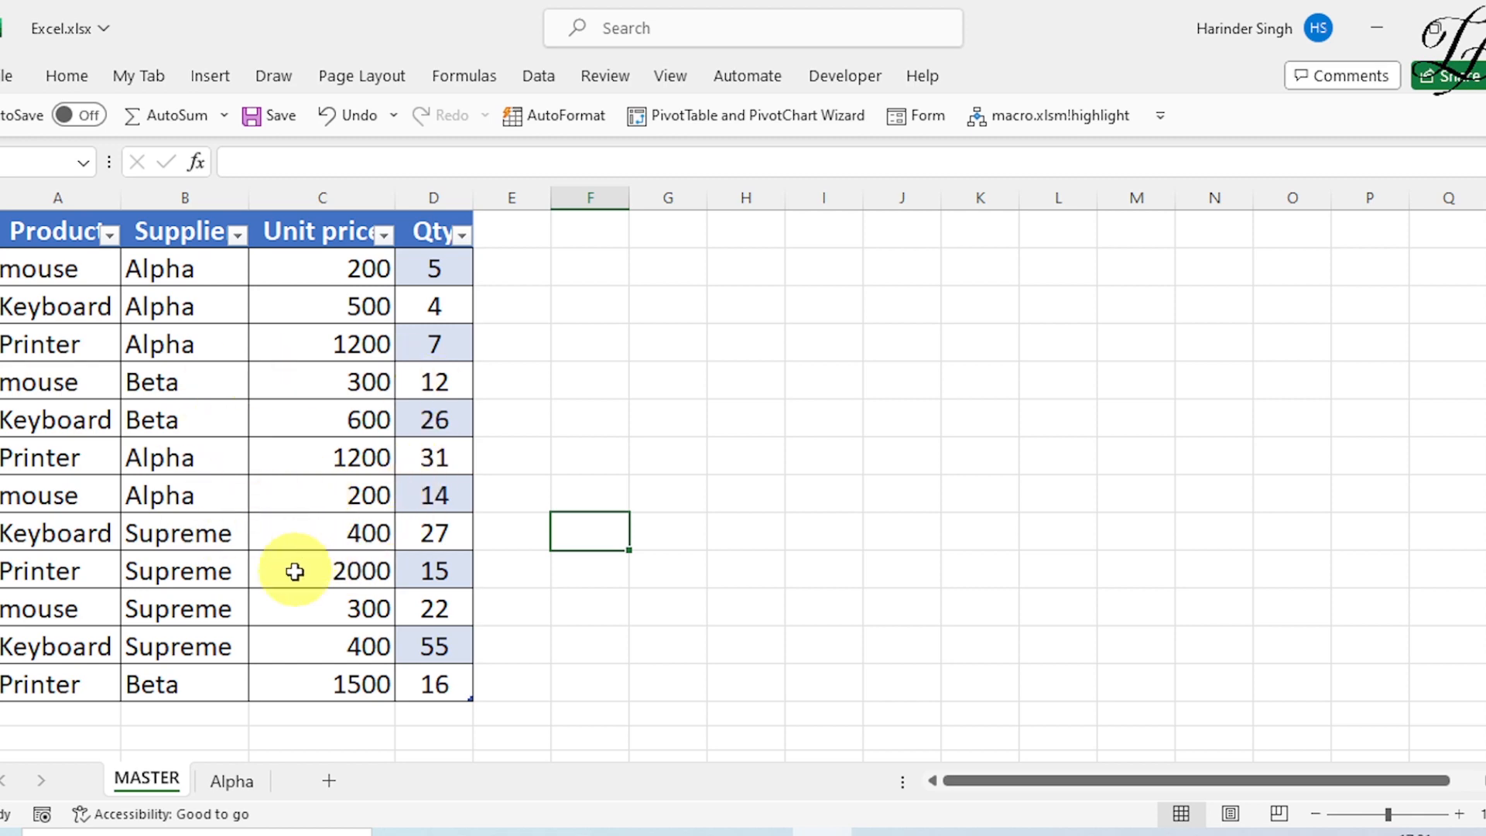
- Enter the label SUPPLIER in cell D1 of the Alpha sheet
{"action": "left_click", "coordinate": [232, 780]}
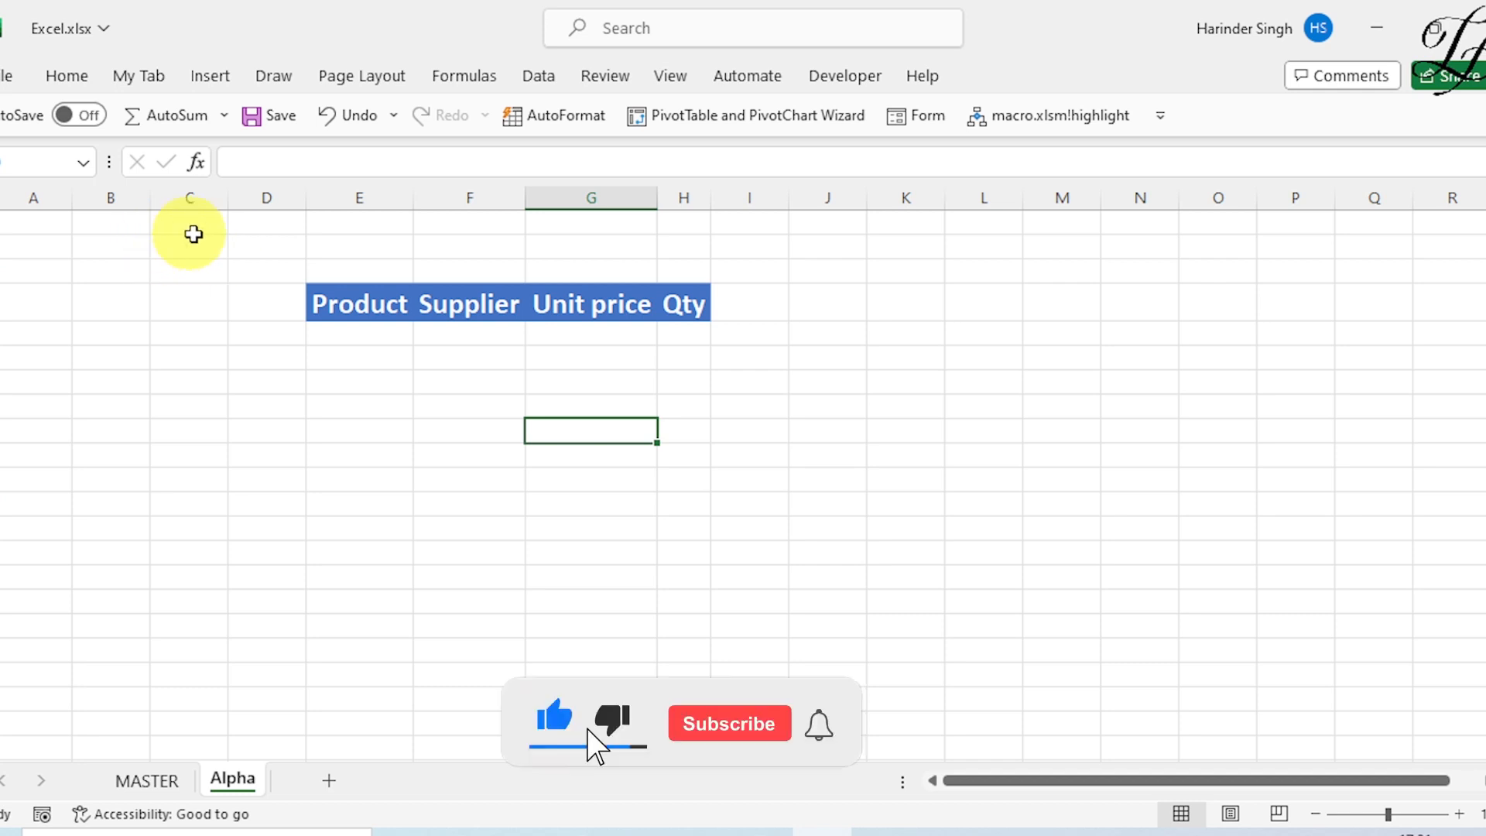
{"action": "left_click", "coordinate": [259, 222]}
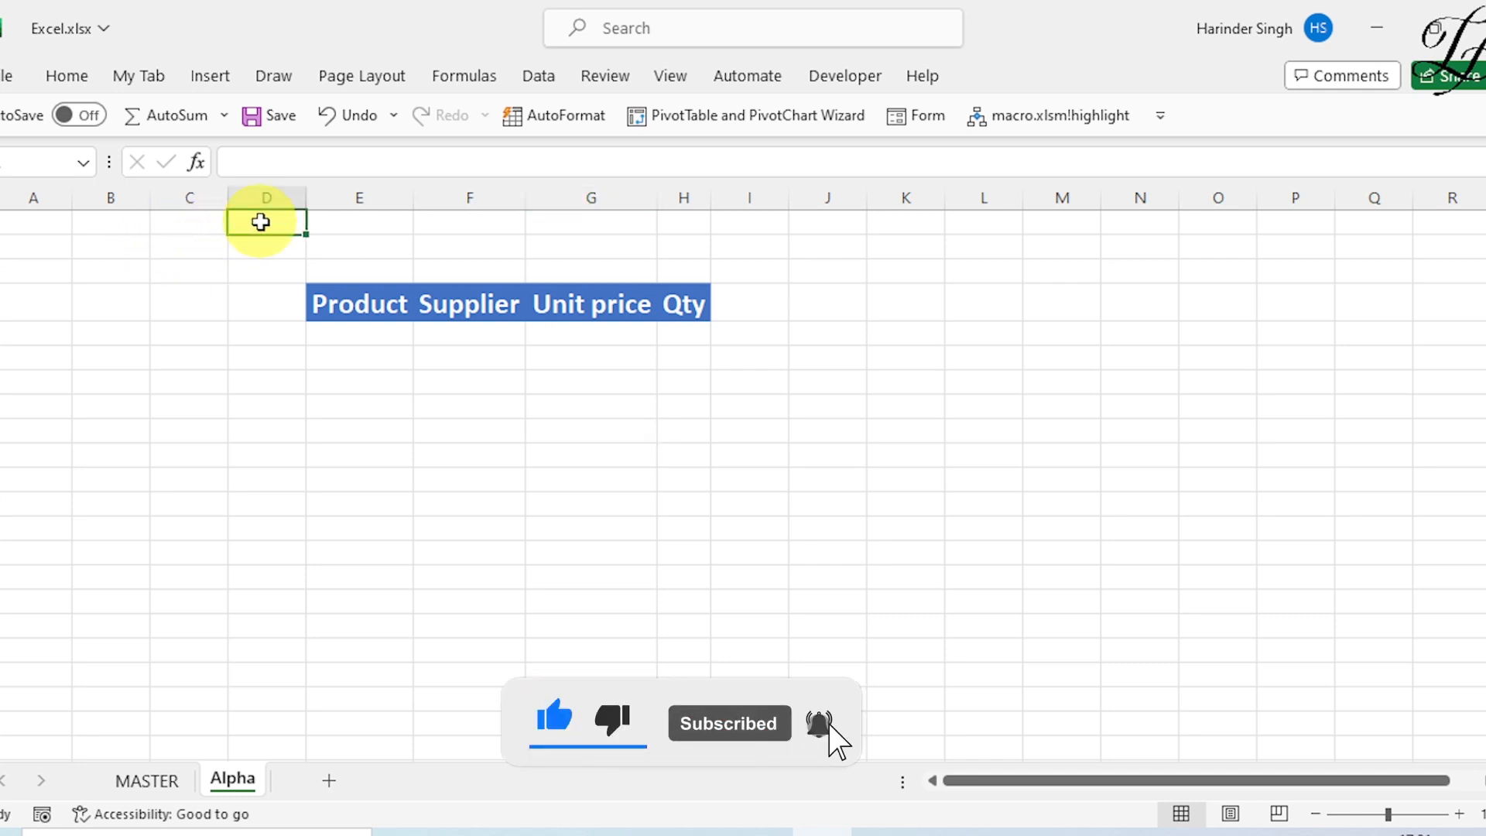
{"action": "type", "text": "sUPPL"}
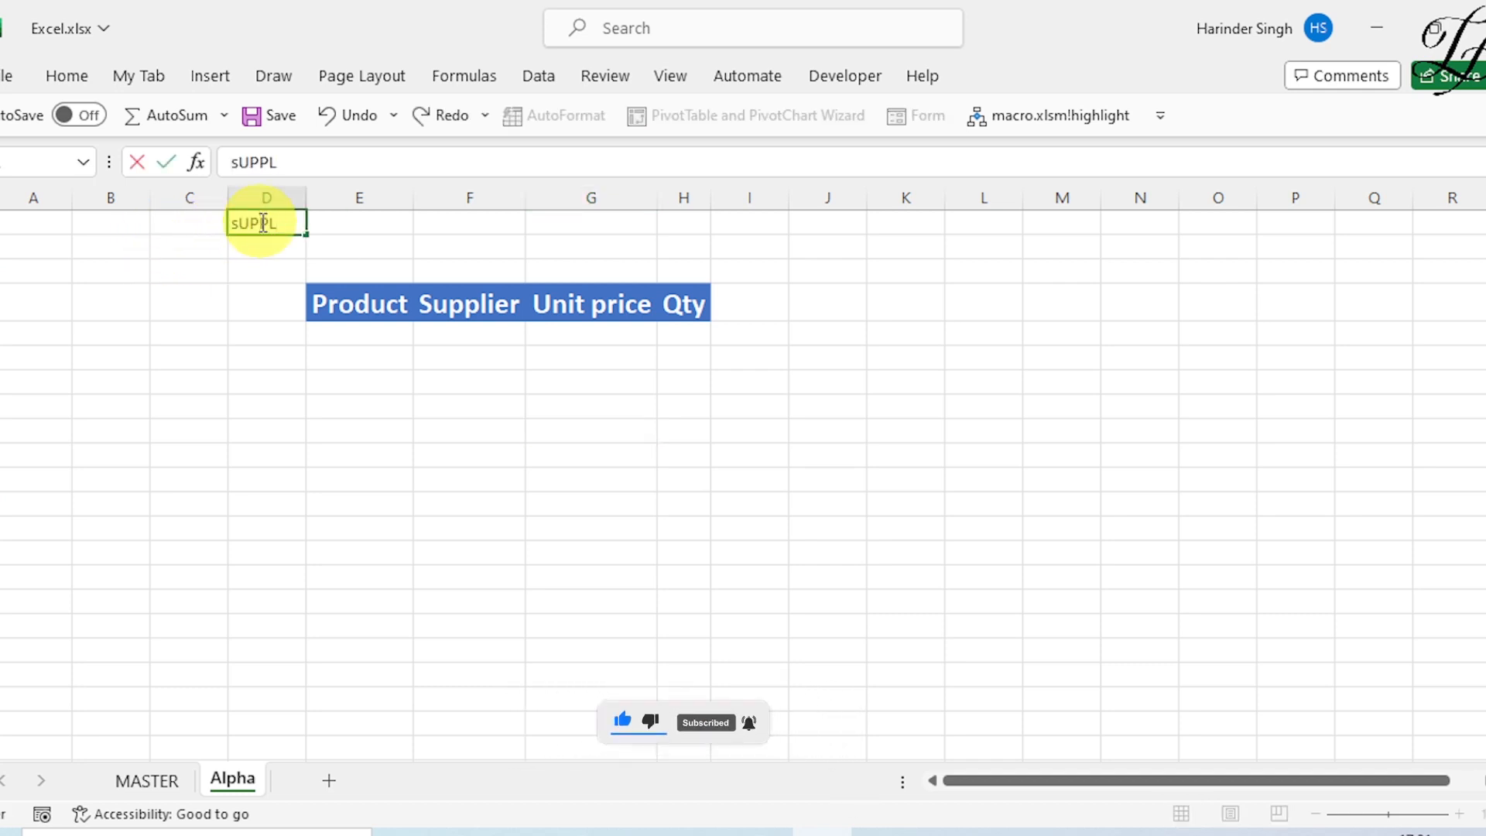
{"action": "type", "text": "IER"}
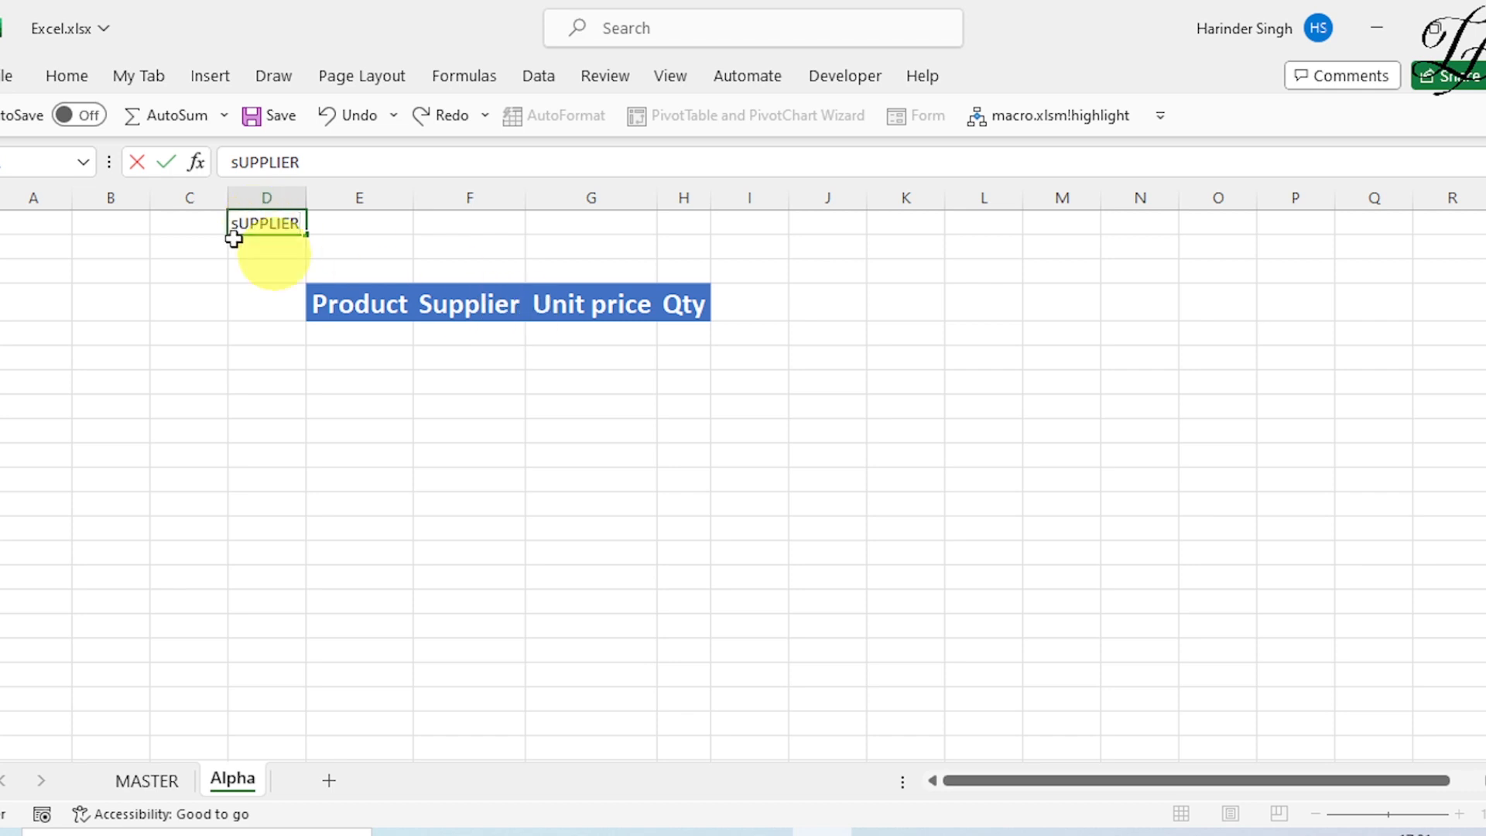
{"action": "left_click", "coordinate": [238, 223]}
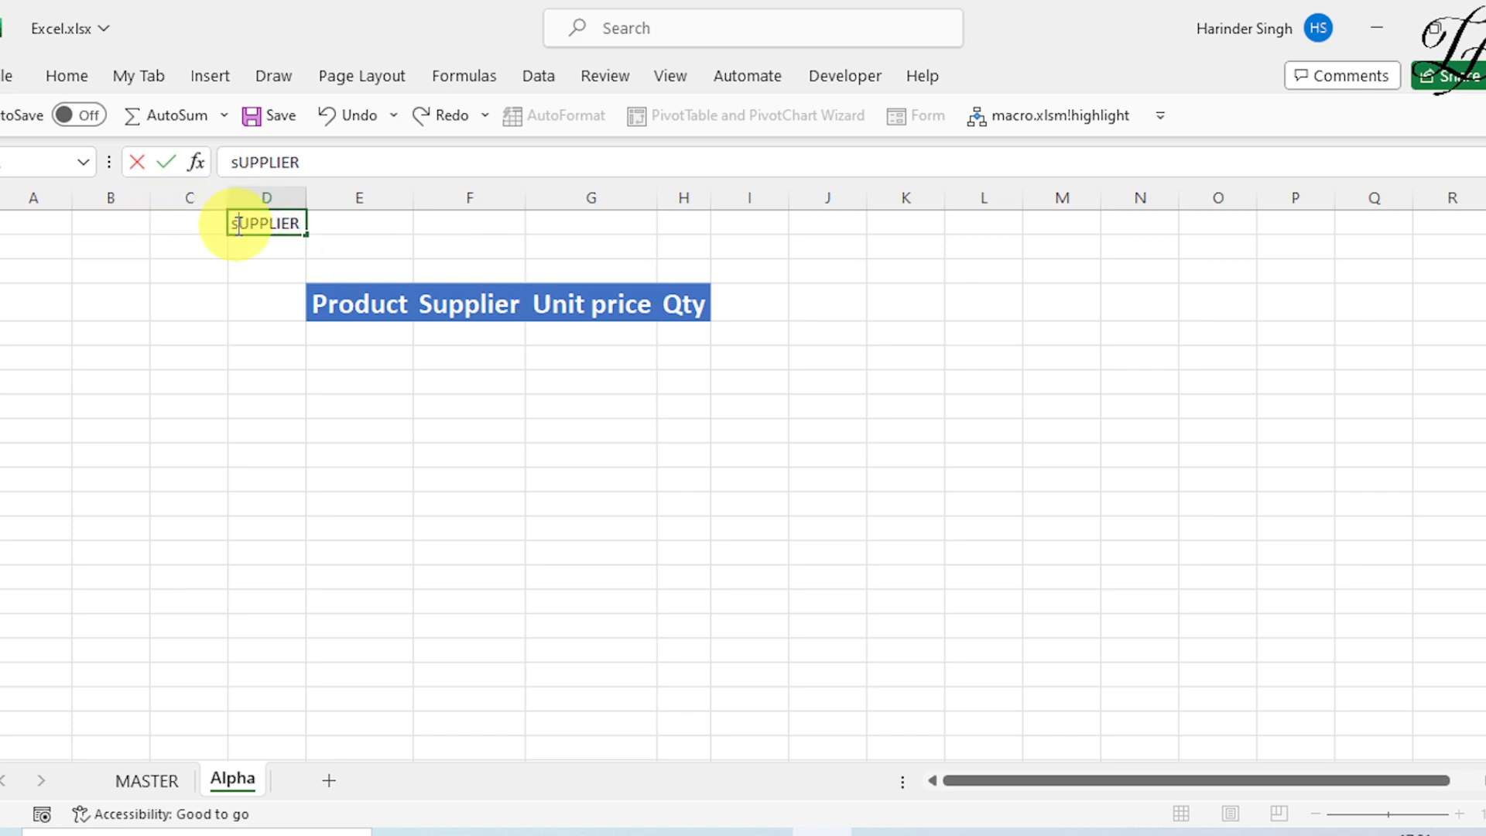
{"action": "key", "text": "BackSpace"}
{"action": "type", "text": "S"}
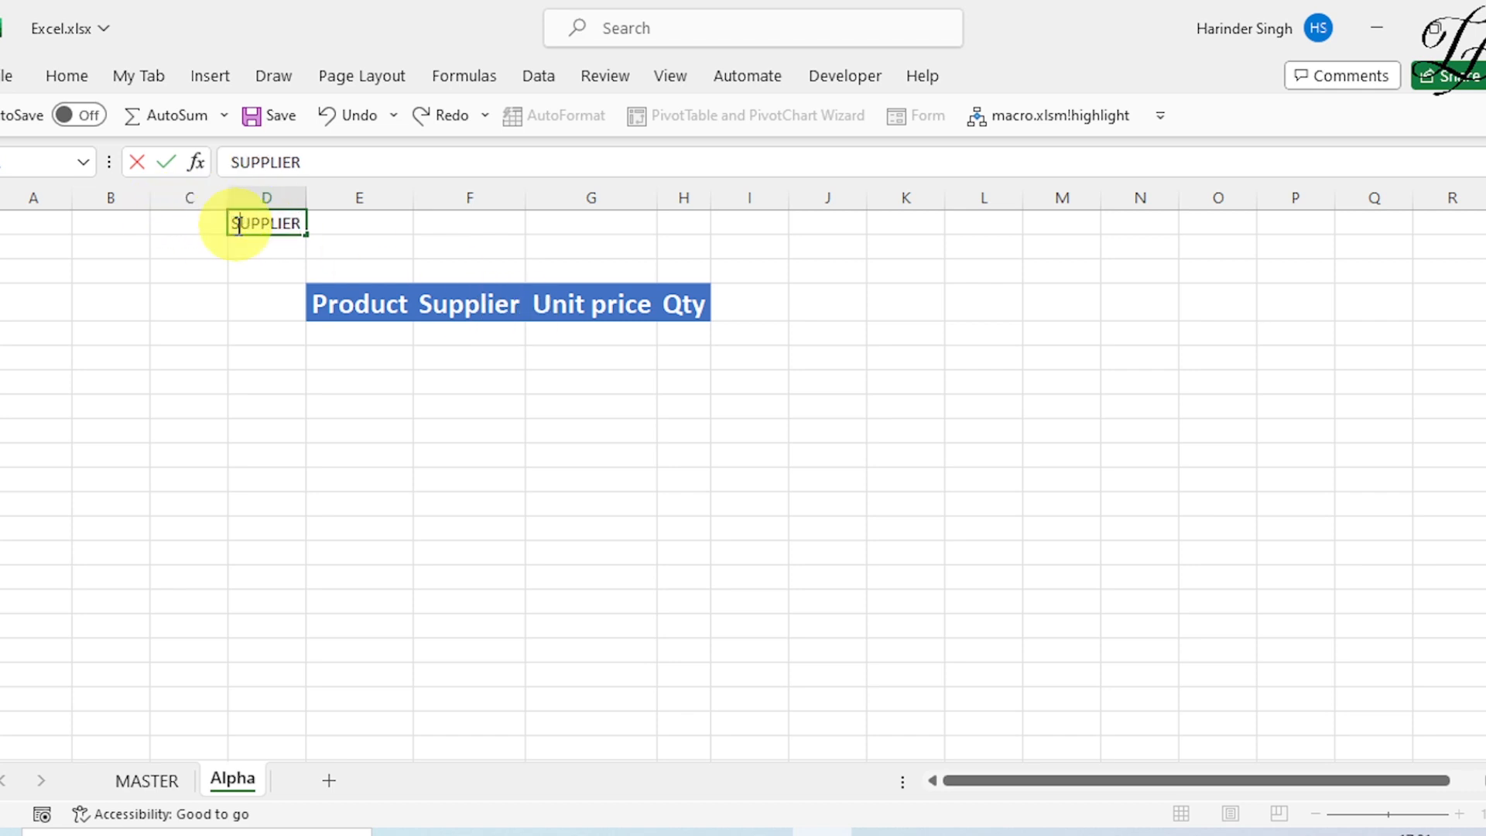
{"action": "left_click", "coordinate": [335, 224]}
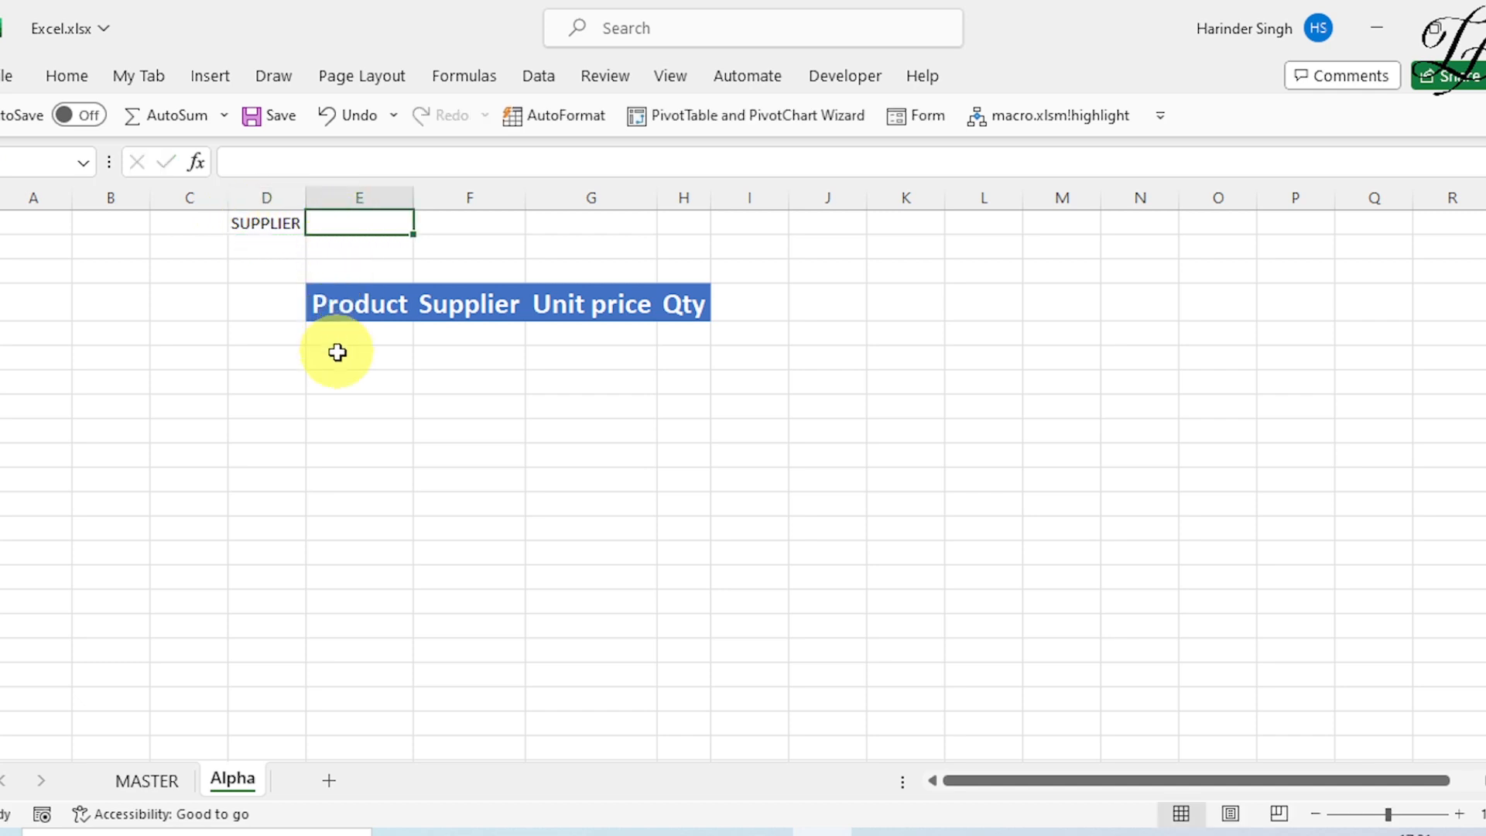
- Enter =FILTER(Table1[#All],Table1[[#All],[Supplier]]="Alpha") in cell E5 of the Alpha sheet, taking both ranges from the MASTER table
{"action": "left_click", "coordinate": [354, 335]}
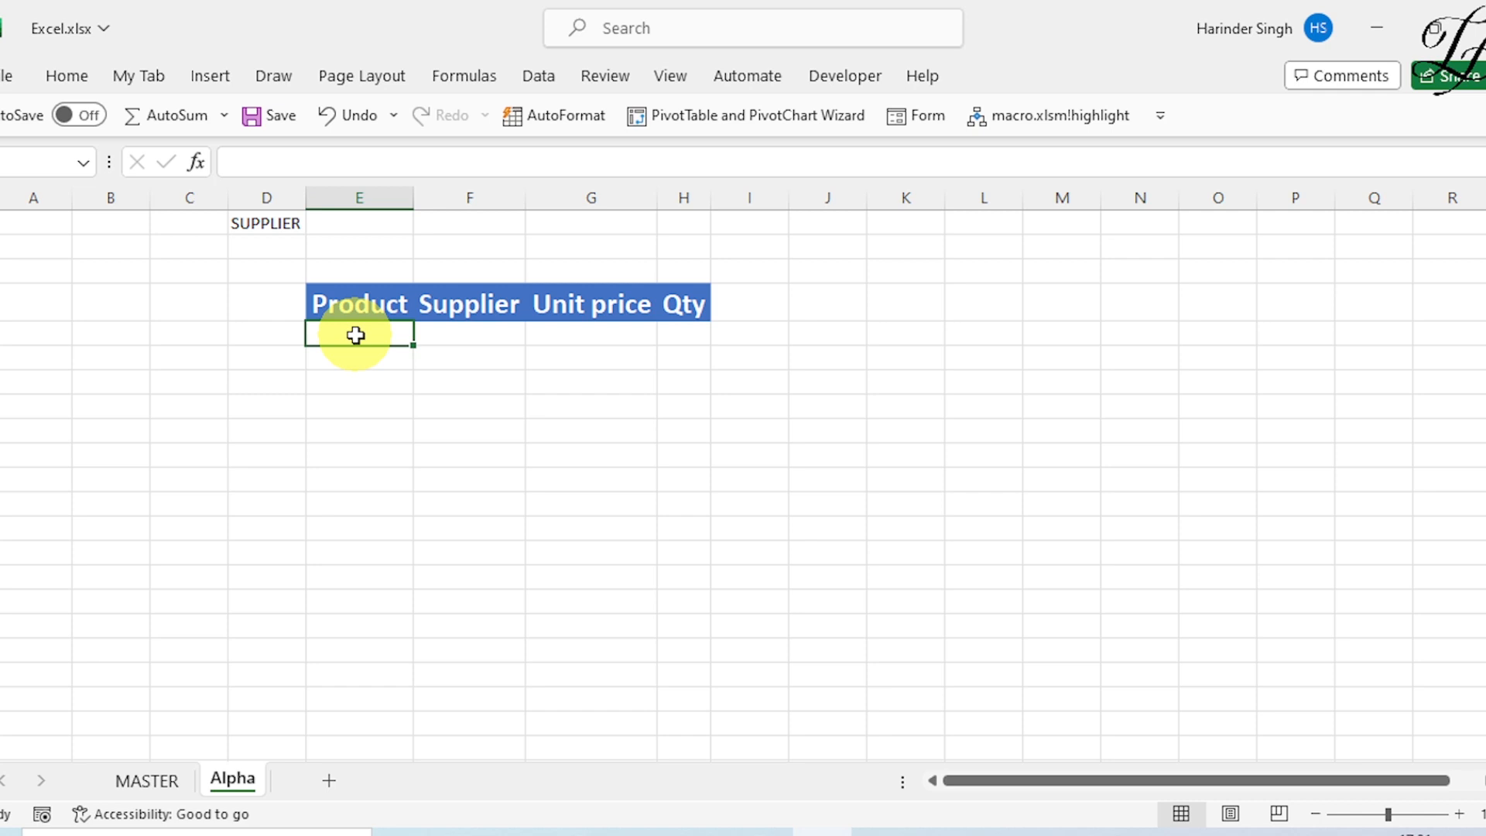
{"action": "type", "text": "="}
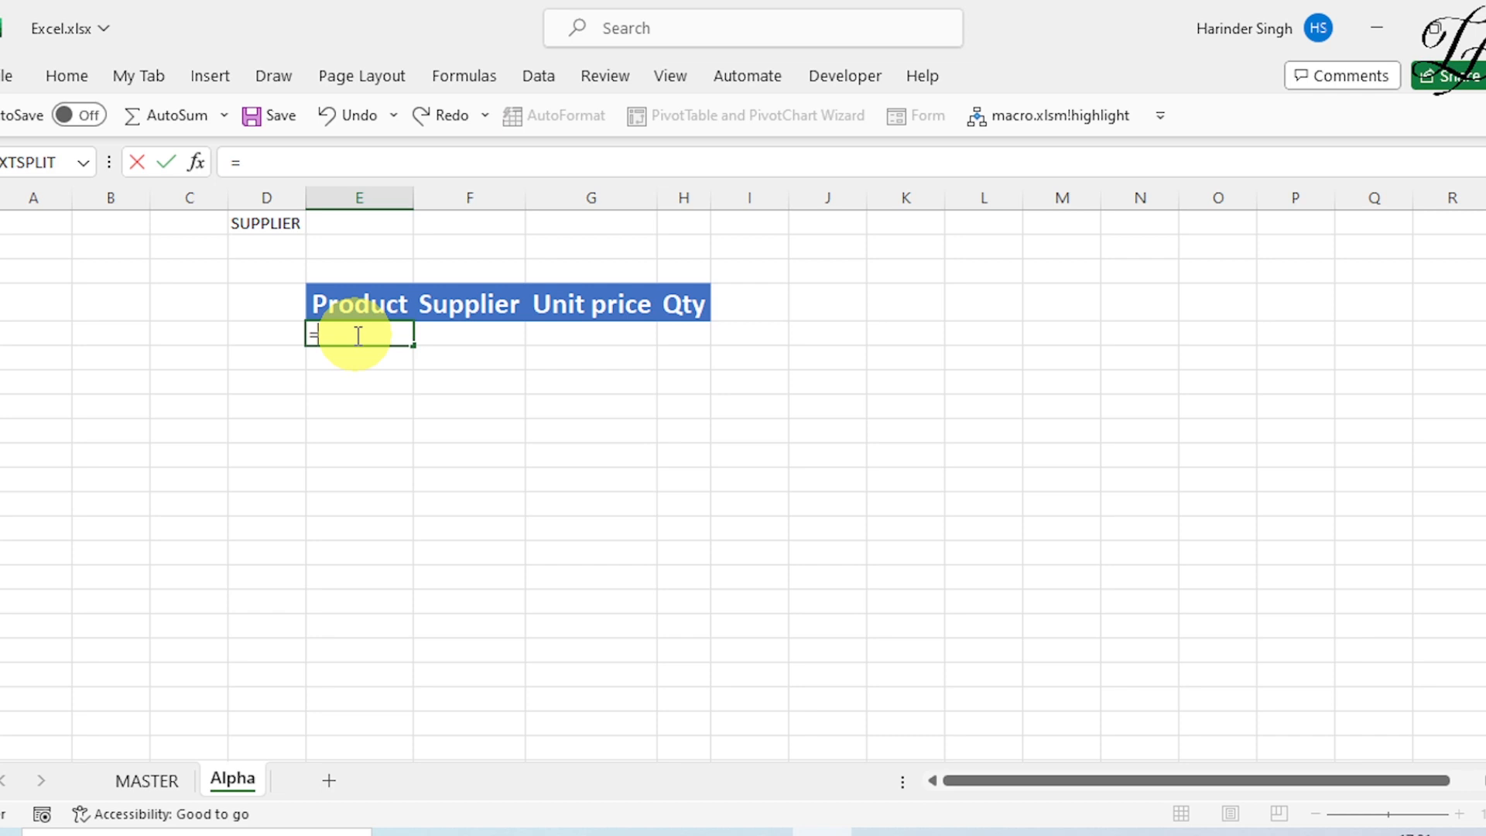
{"action": "type", "text": "FILTER"}
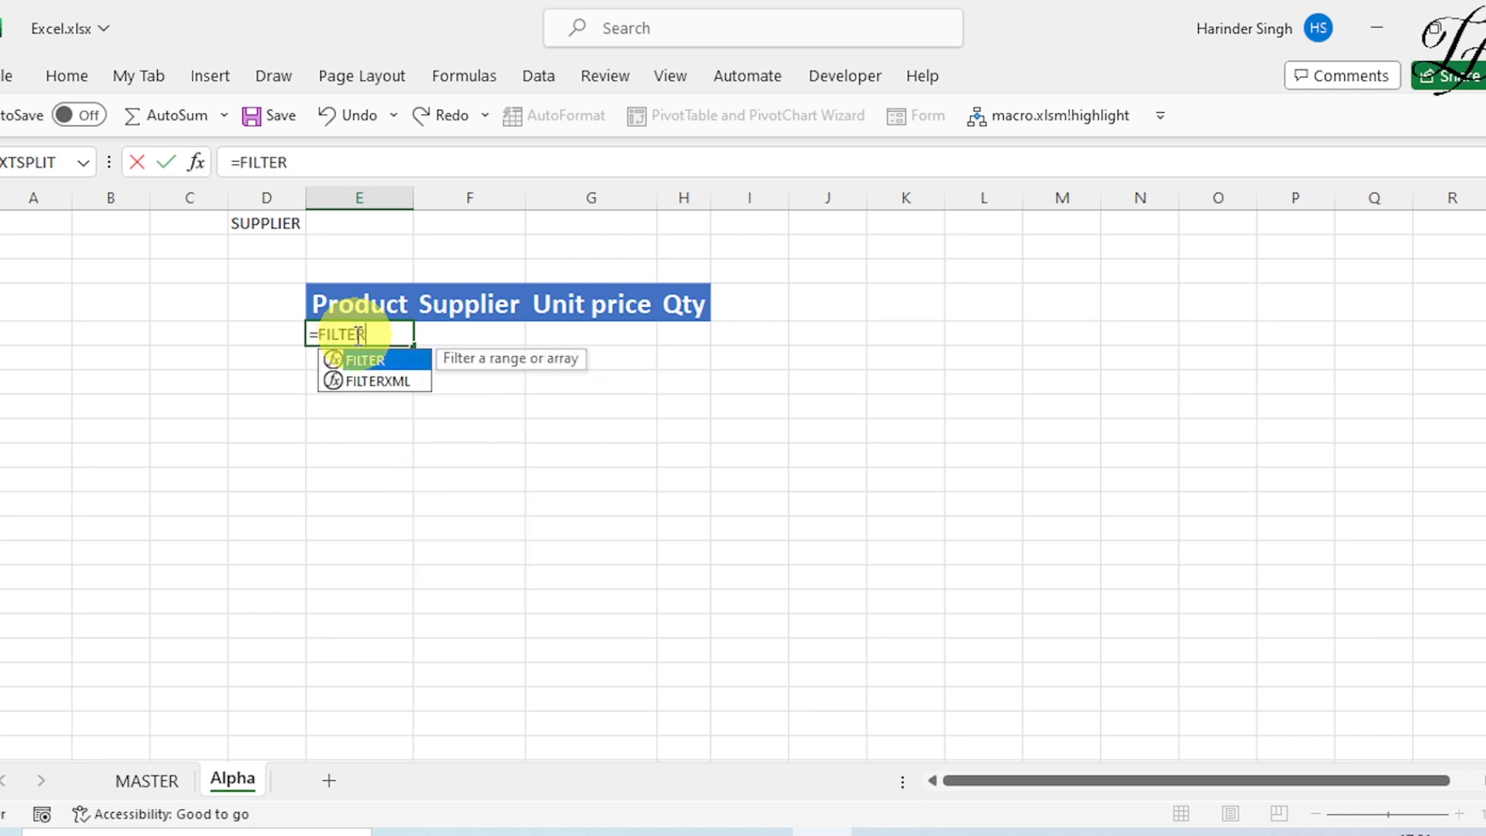
{"action": "type", "text": "("}
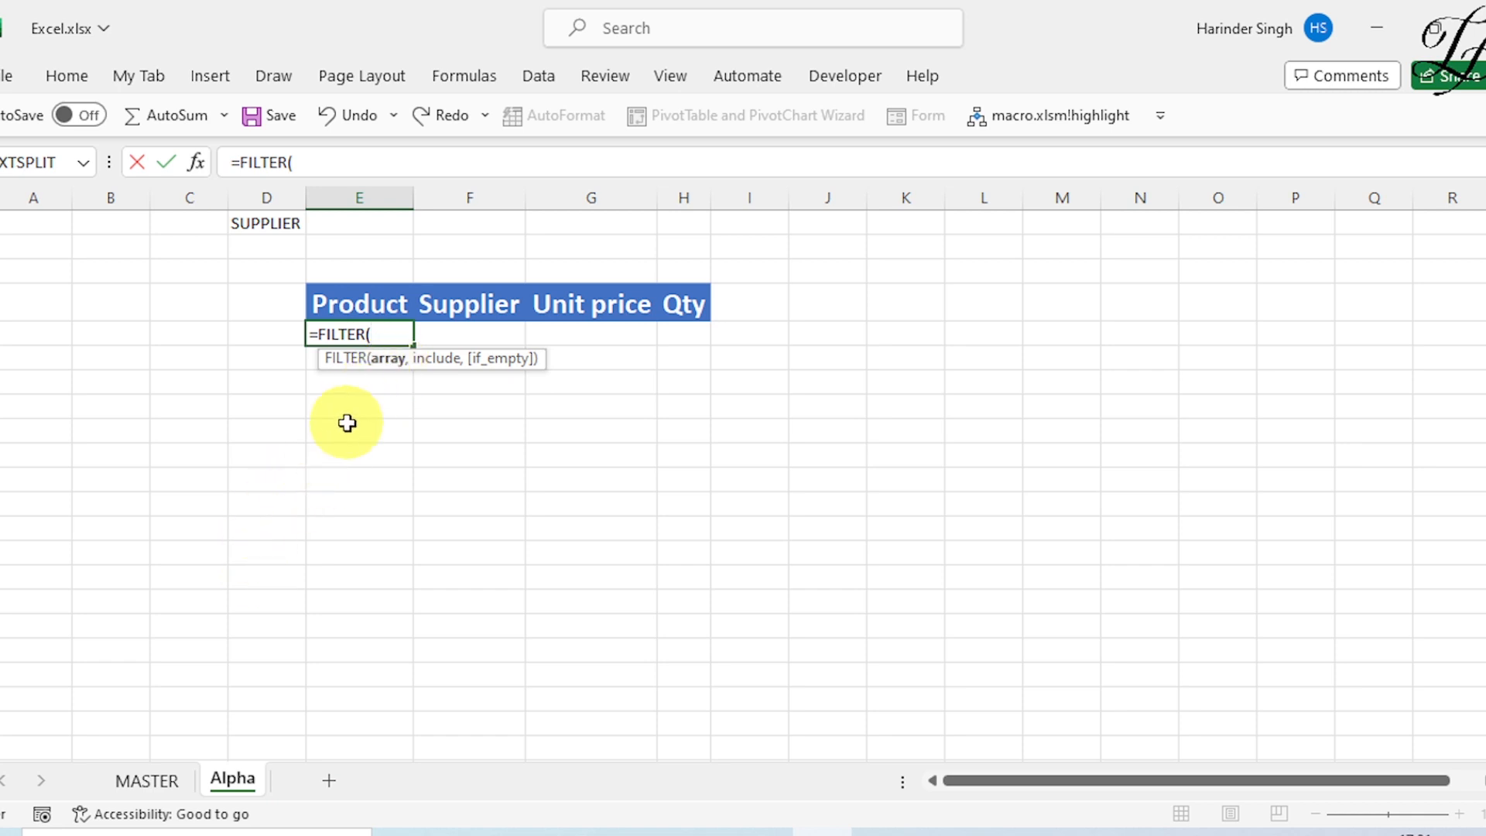
{"action": "left_click", "coordinate": [147, 797]}
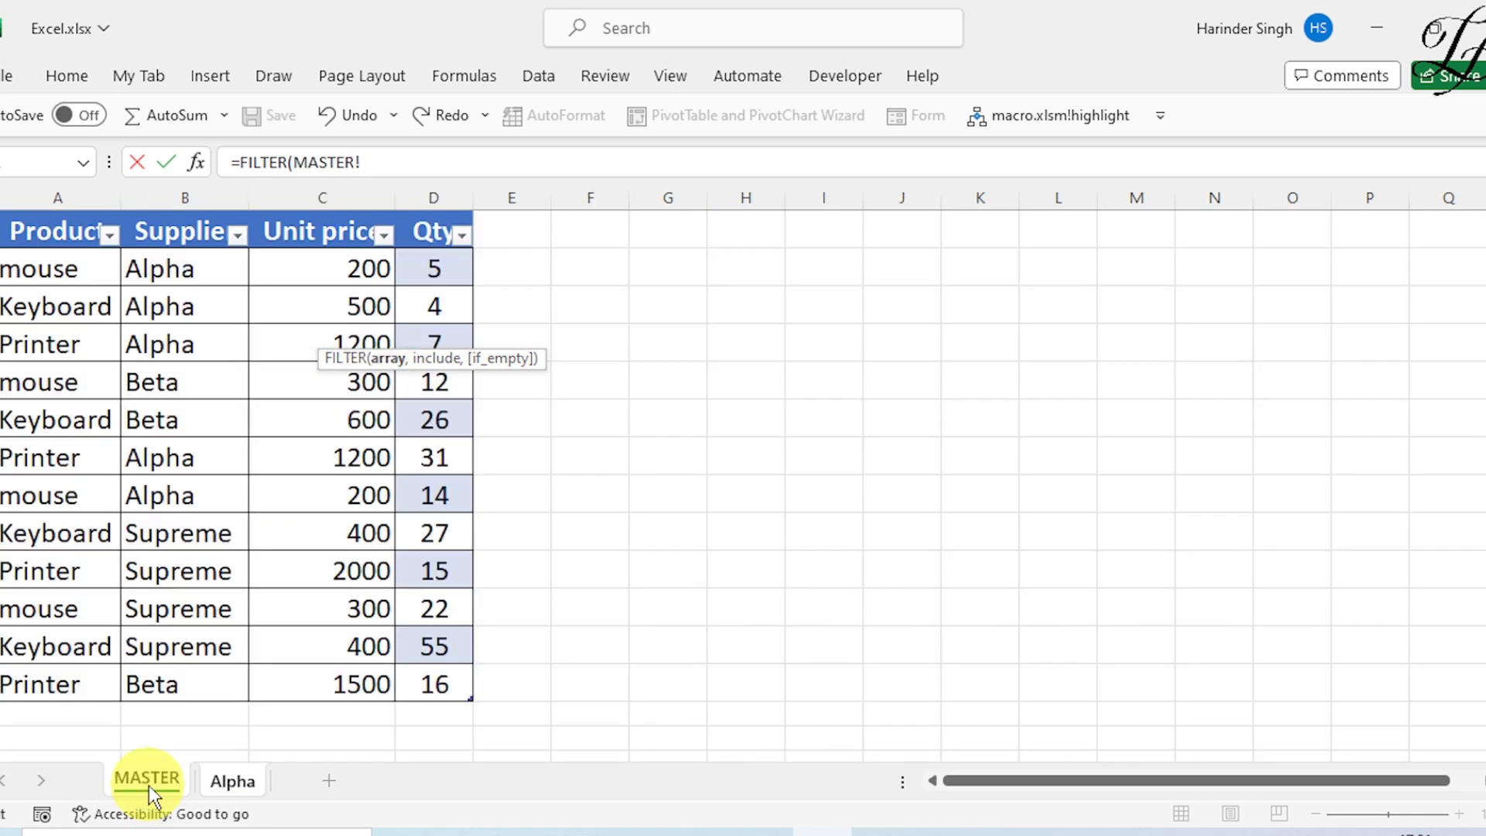
{"action": "left_click_drag", "start_coordinate": [54, 225], "coordinate": [421, 687]}
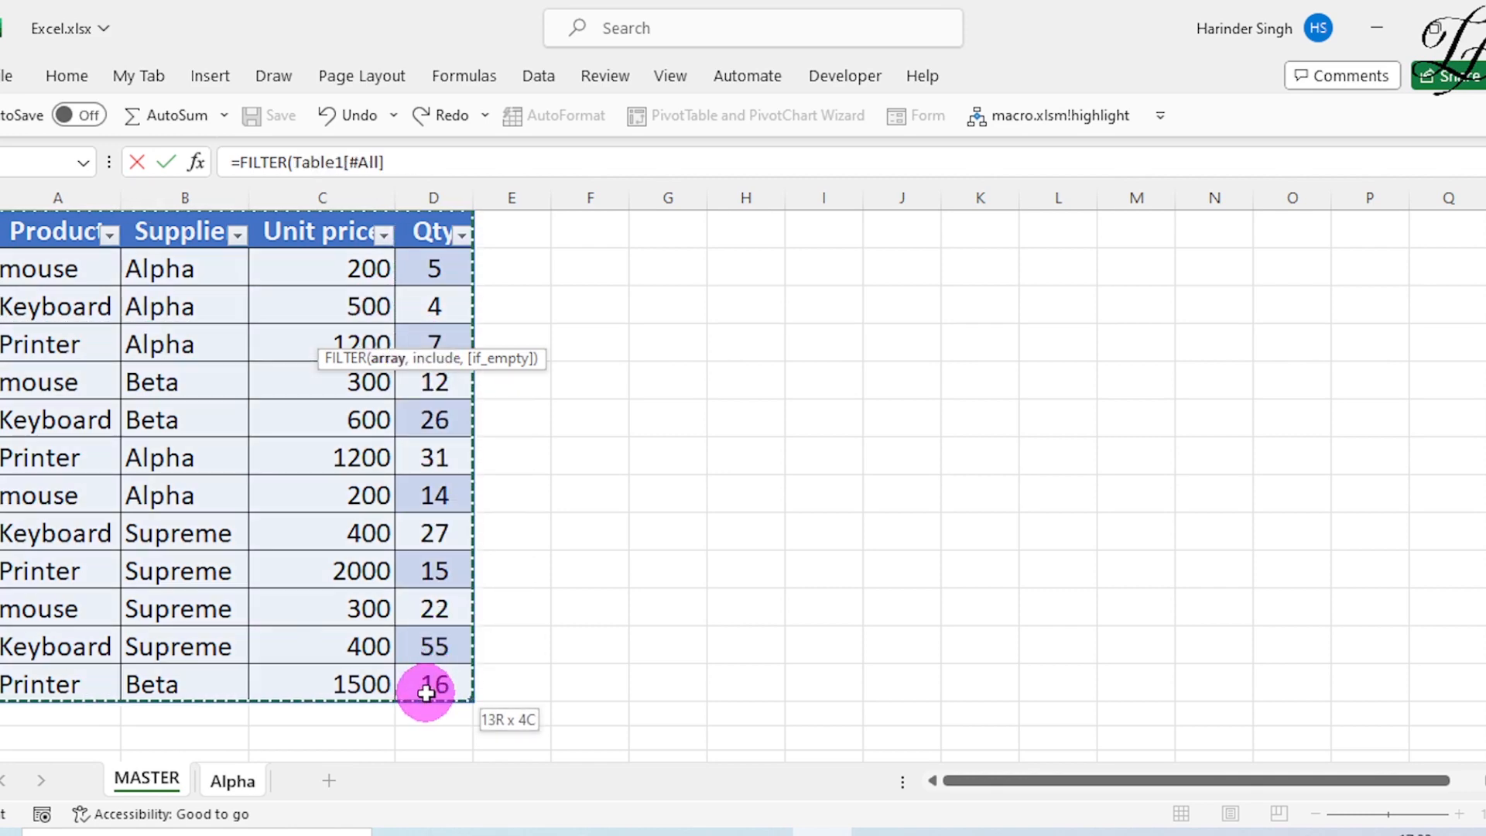
{"action": "left_click", "coordinate": [402, 162]}
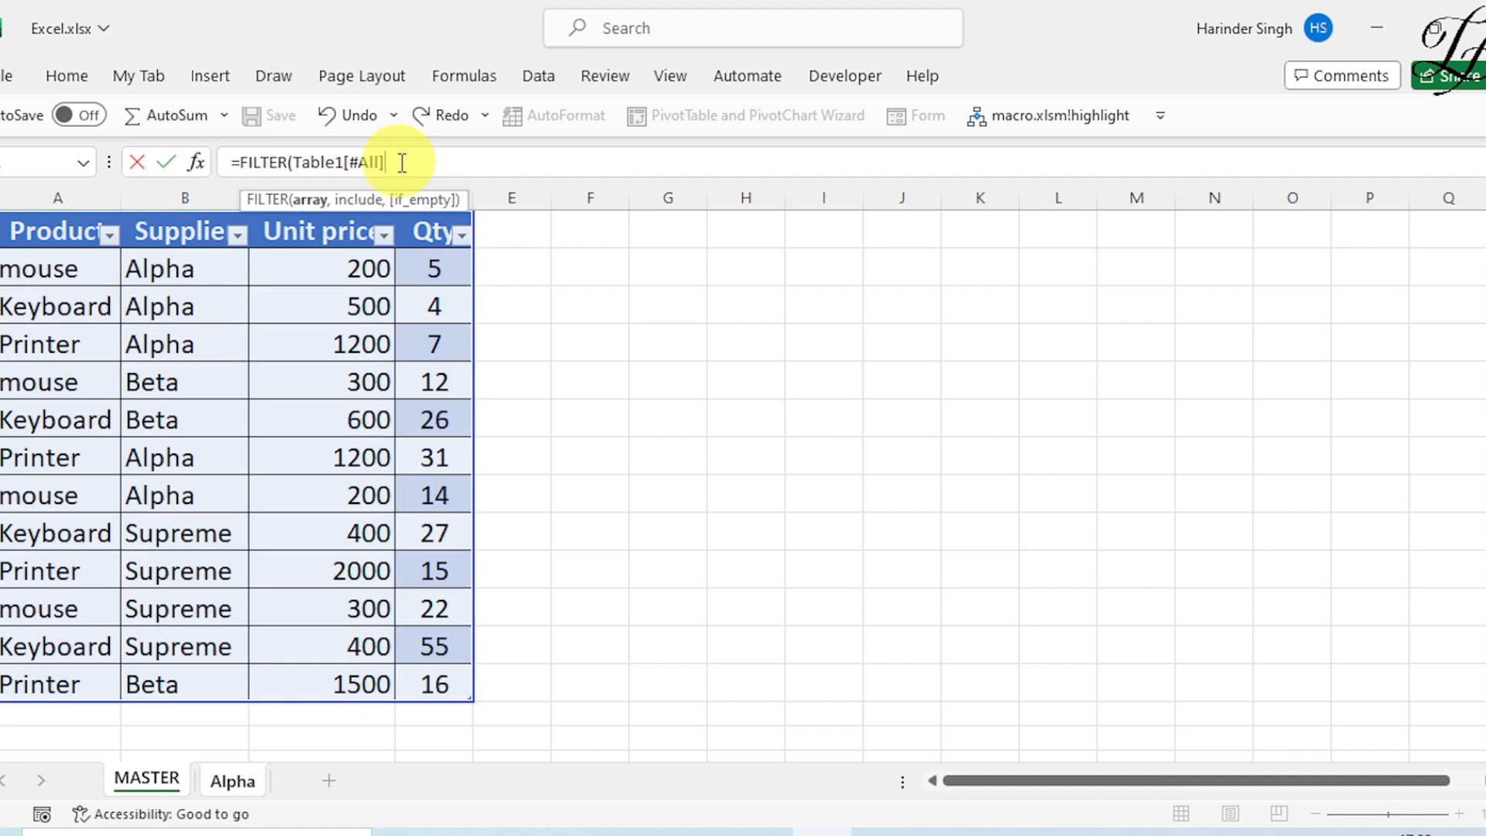
{"action": "type", "text": ","}
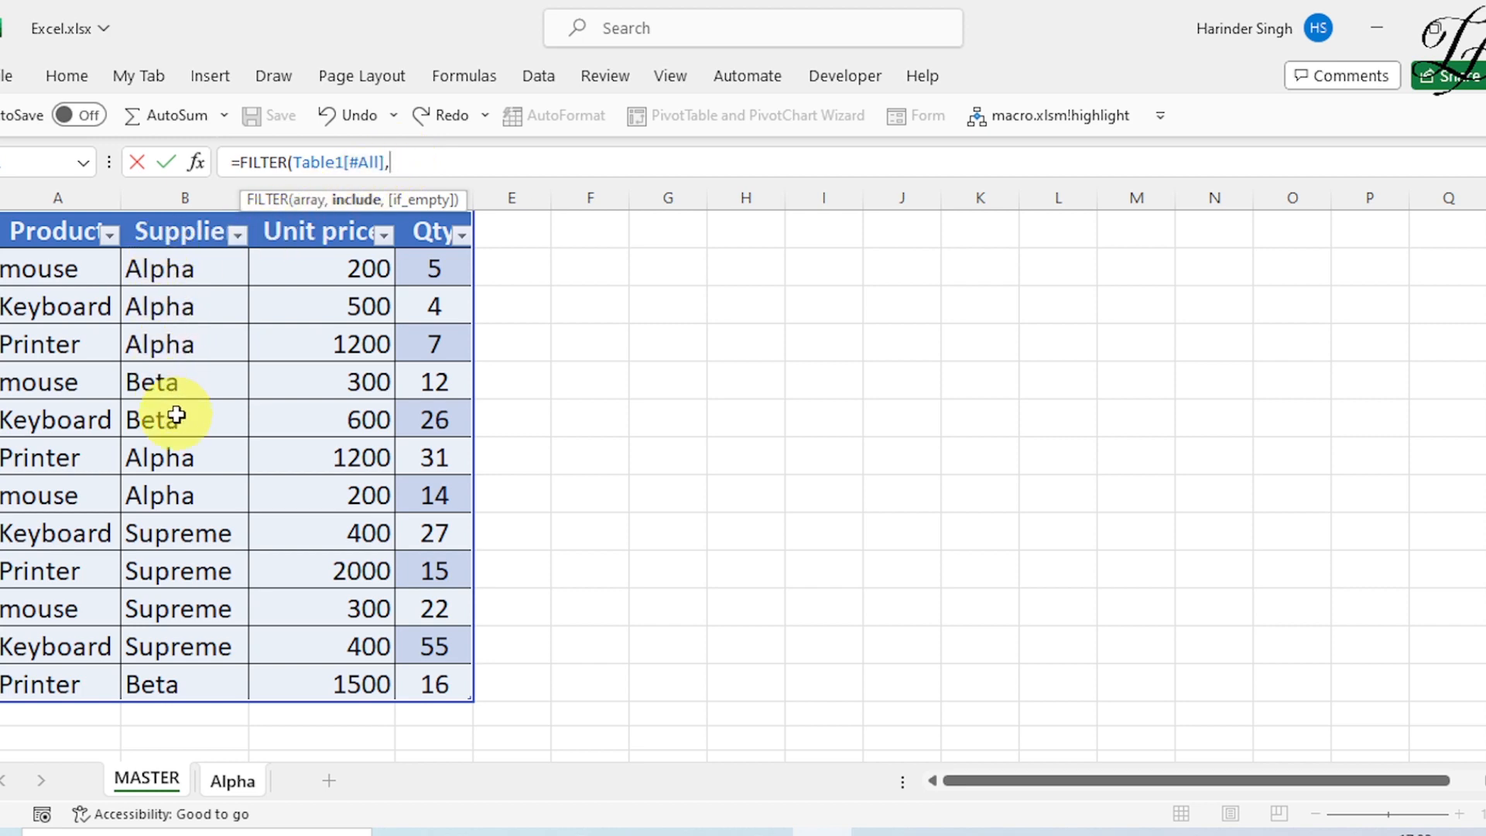
{"action": "left_click_drag", "start_coordinate": [193, 232], "coordinate": [193, 684]}
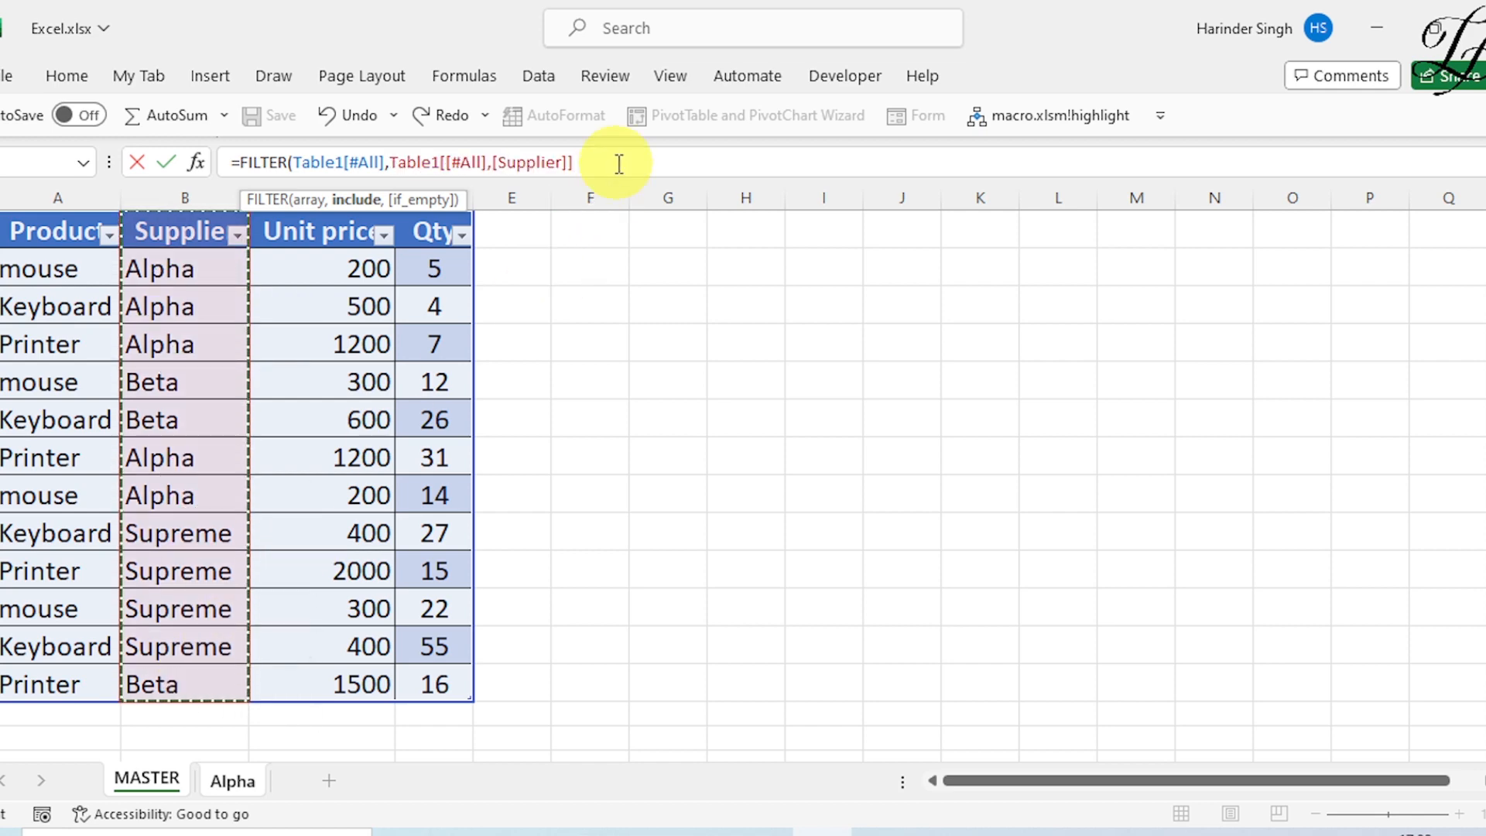
{"action": "type", "text": "="}
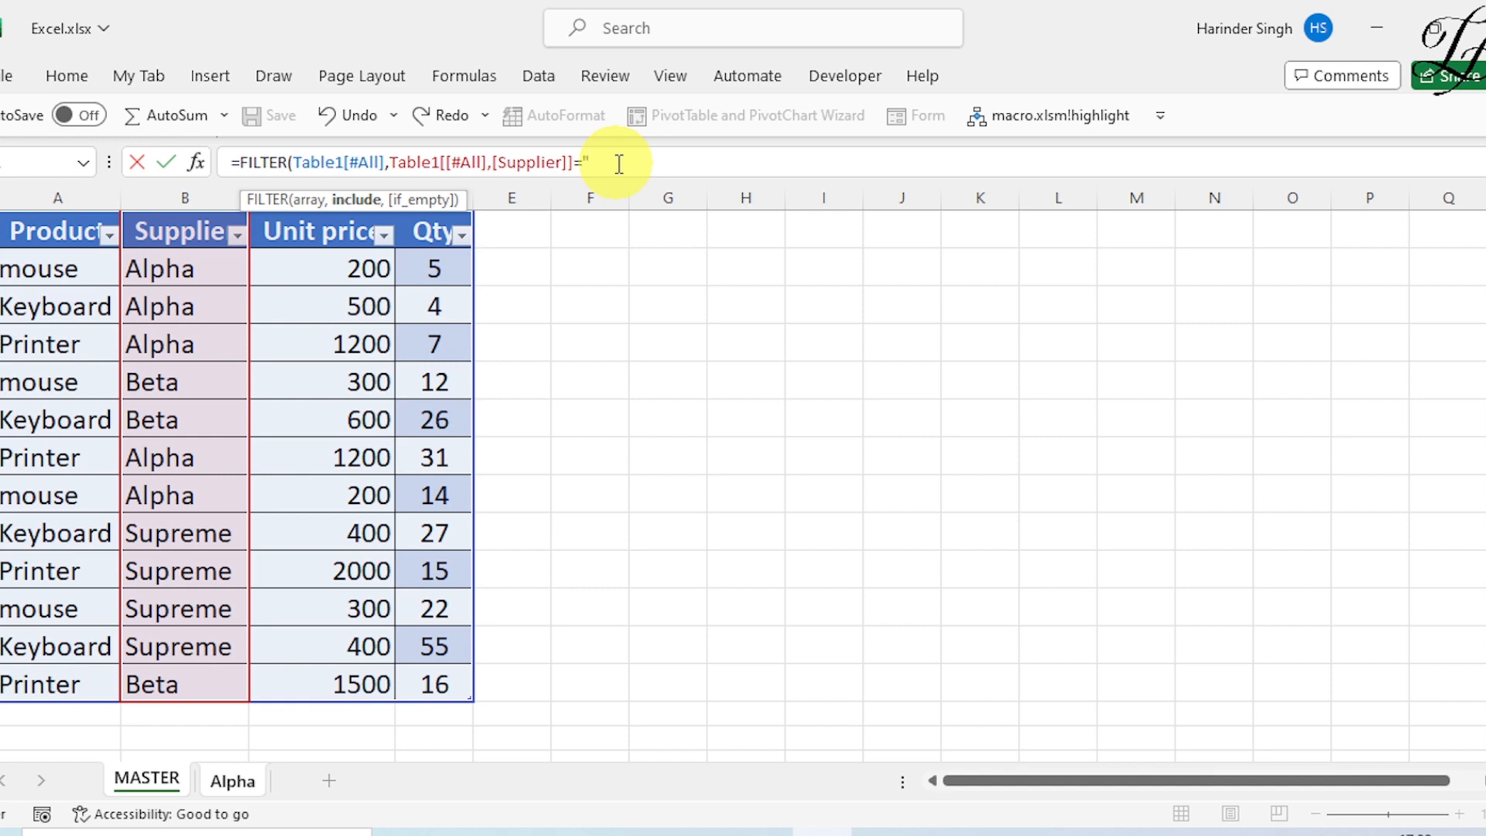
{"action": "type", "text": "\"Alpha\")"}
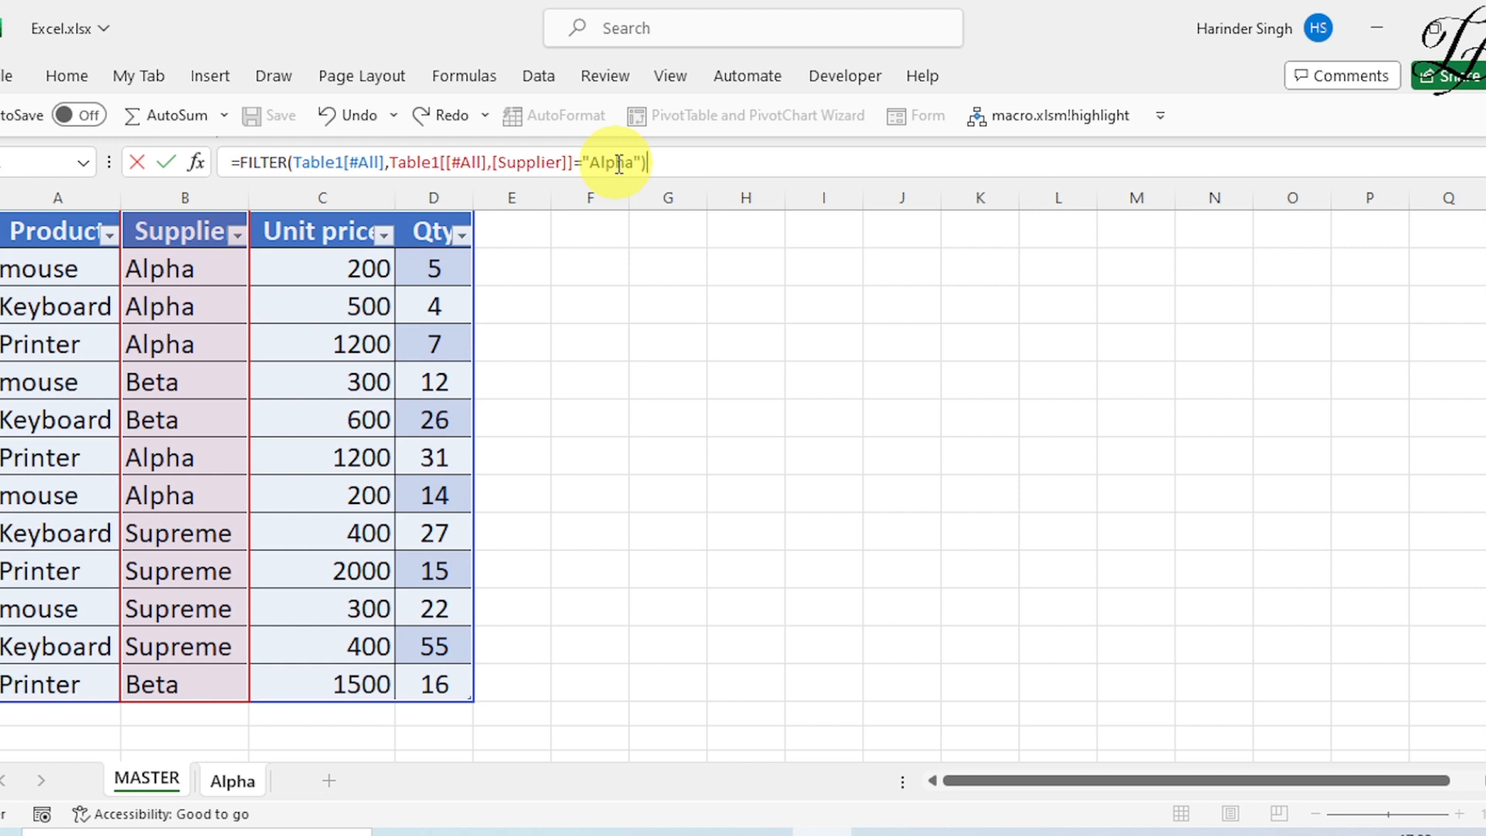
{"action": "key", "text": "Return"}
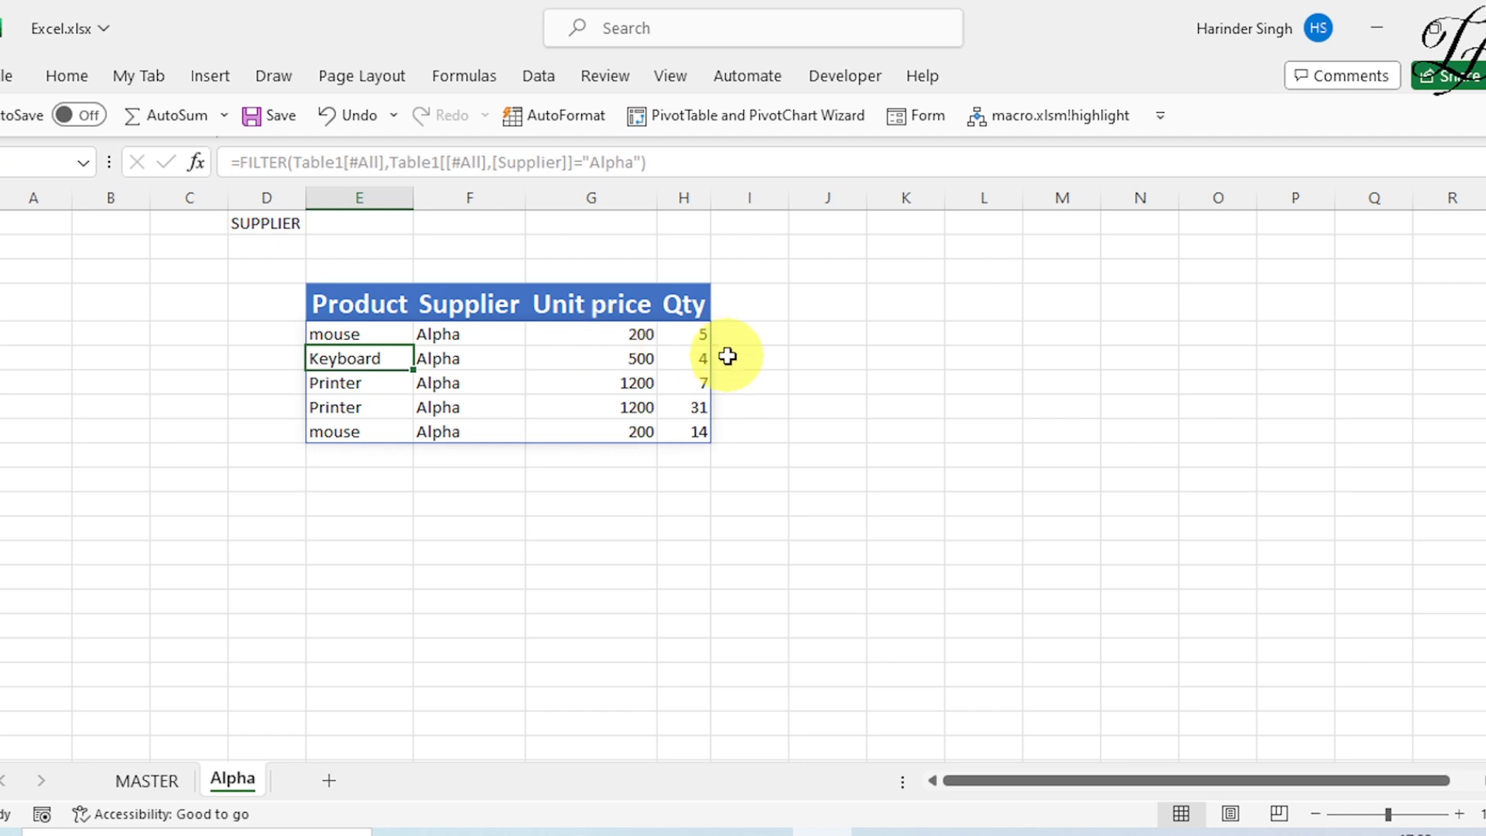
- Increase the font size of the filtered rows E5:H9 on the Alpha sheet to 16
{"action": "mouse_move", "coordinate": [385, 335]}
{"action": "left_mouse_down"}
{"action": "mouse_move", "coordinate": [696, 441]}
{"action": "mouse_move", "coordinate": [684, 431]}
{"action": "left_mouse_up"}
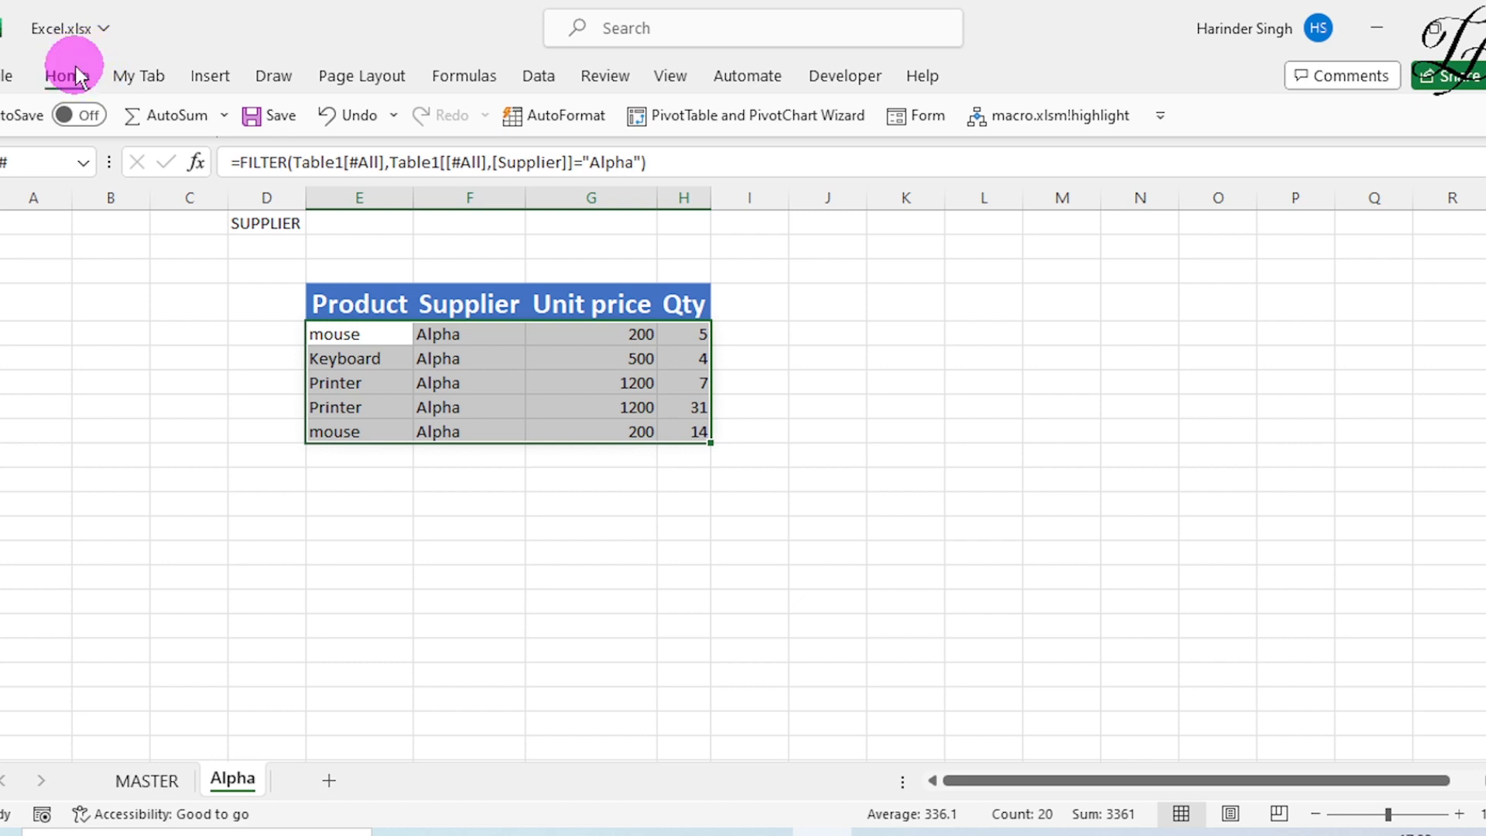
{"action": "left_click", "coordinate": [70, 75]}
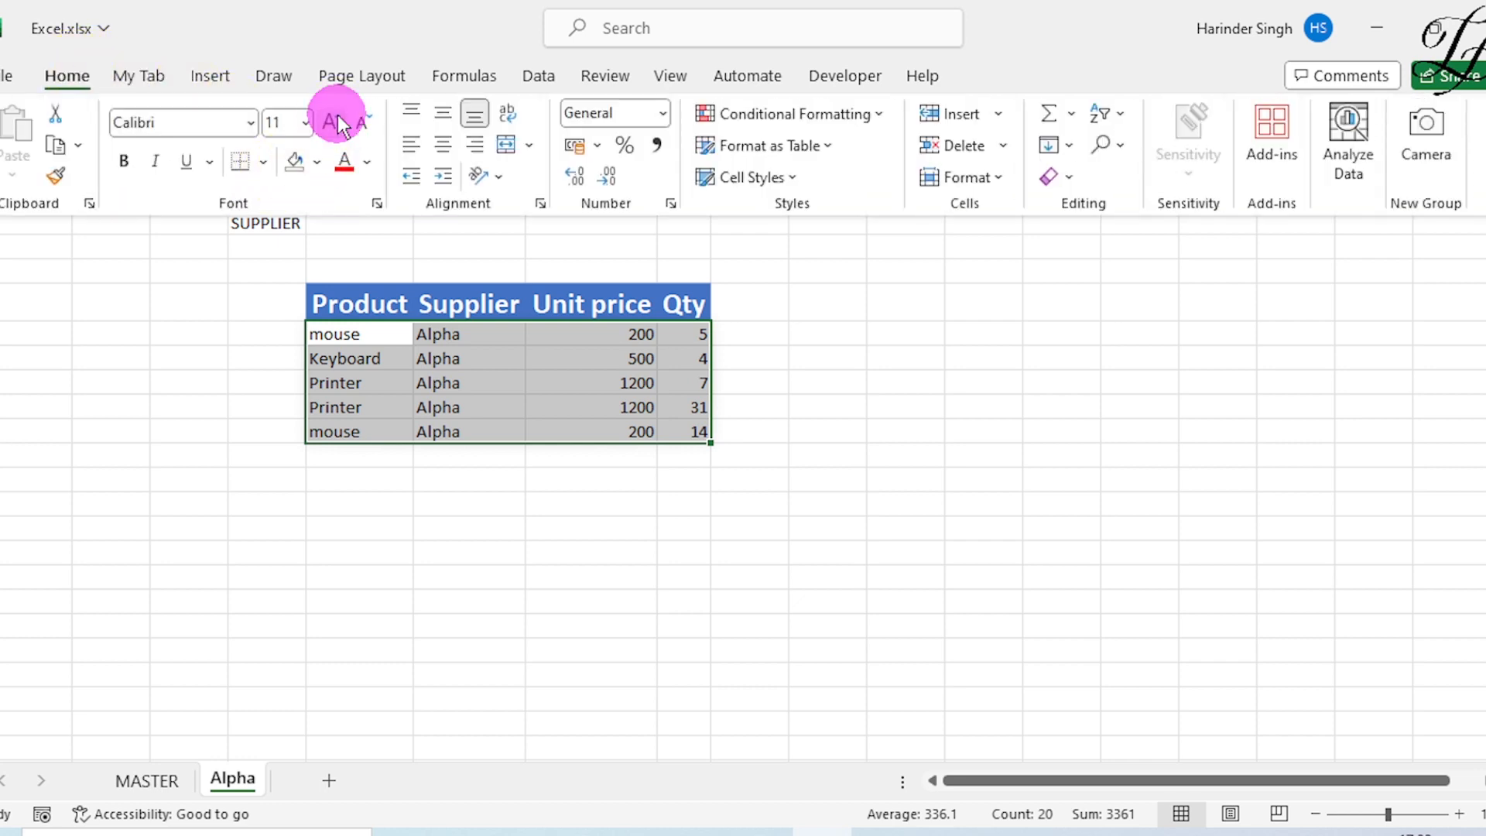
{"action": "left_click", "coordinate": [337, 122]}
{"action": "left_click", "coordinate": [338, 122]}
{"action": "left_click", "coordinate": [337, 122]}
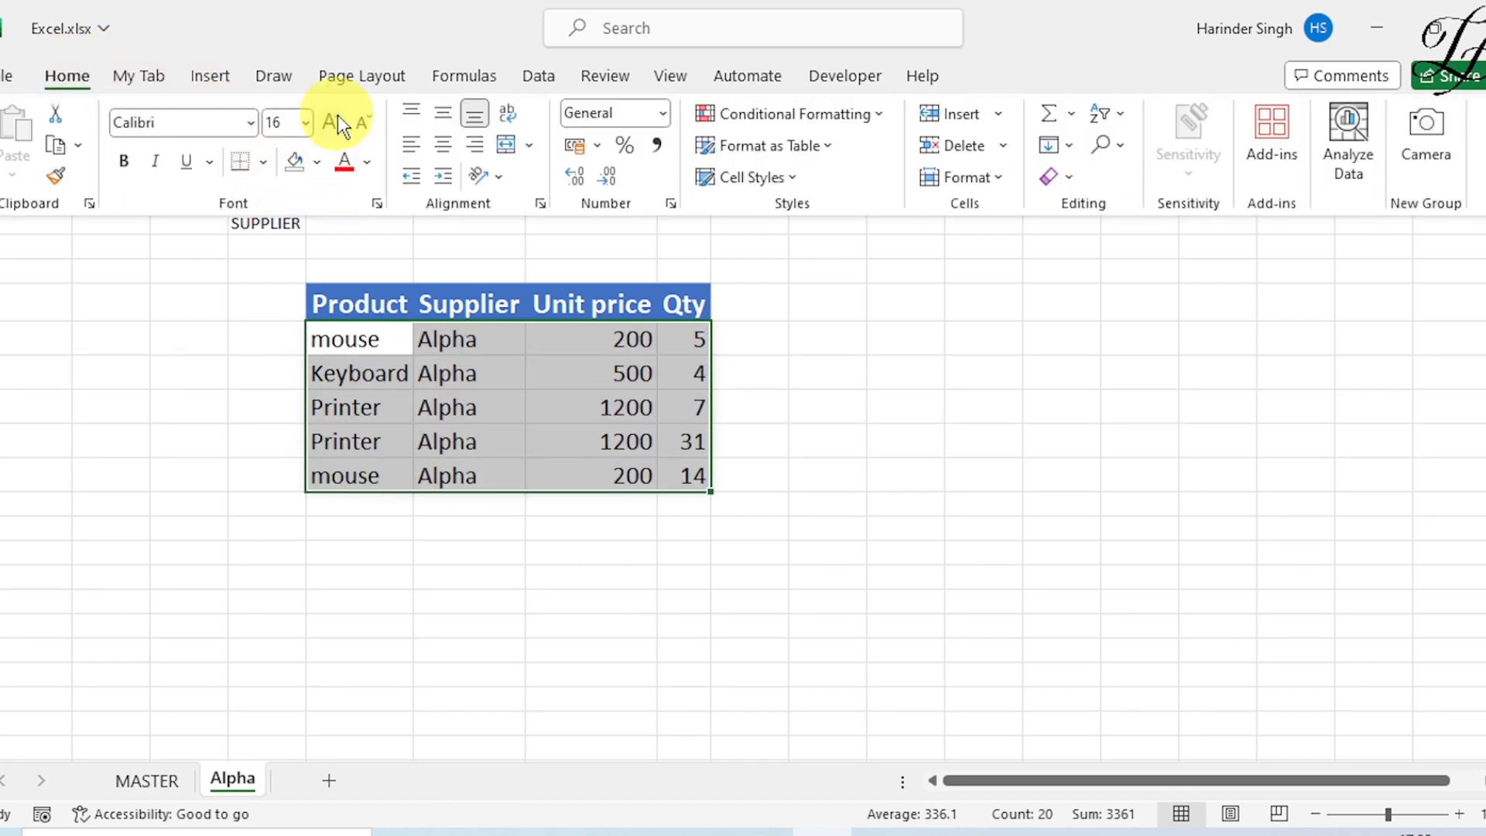
{"action": "left_click", "coordinate": [577, 604]}
{"action": "left_click", "coordinate": [575, 598]}
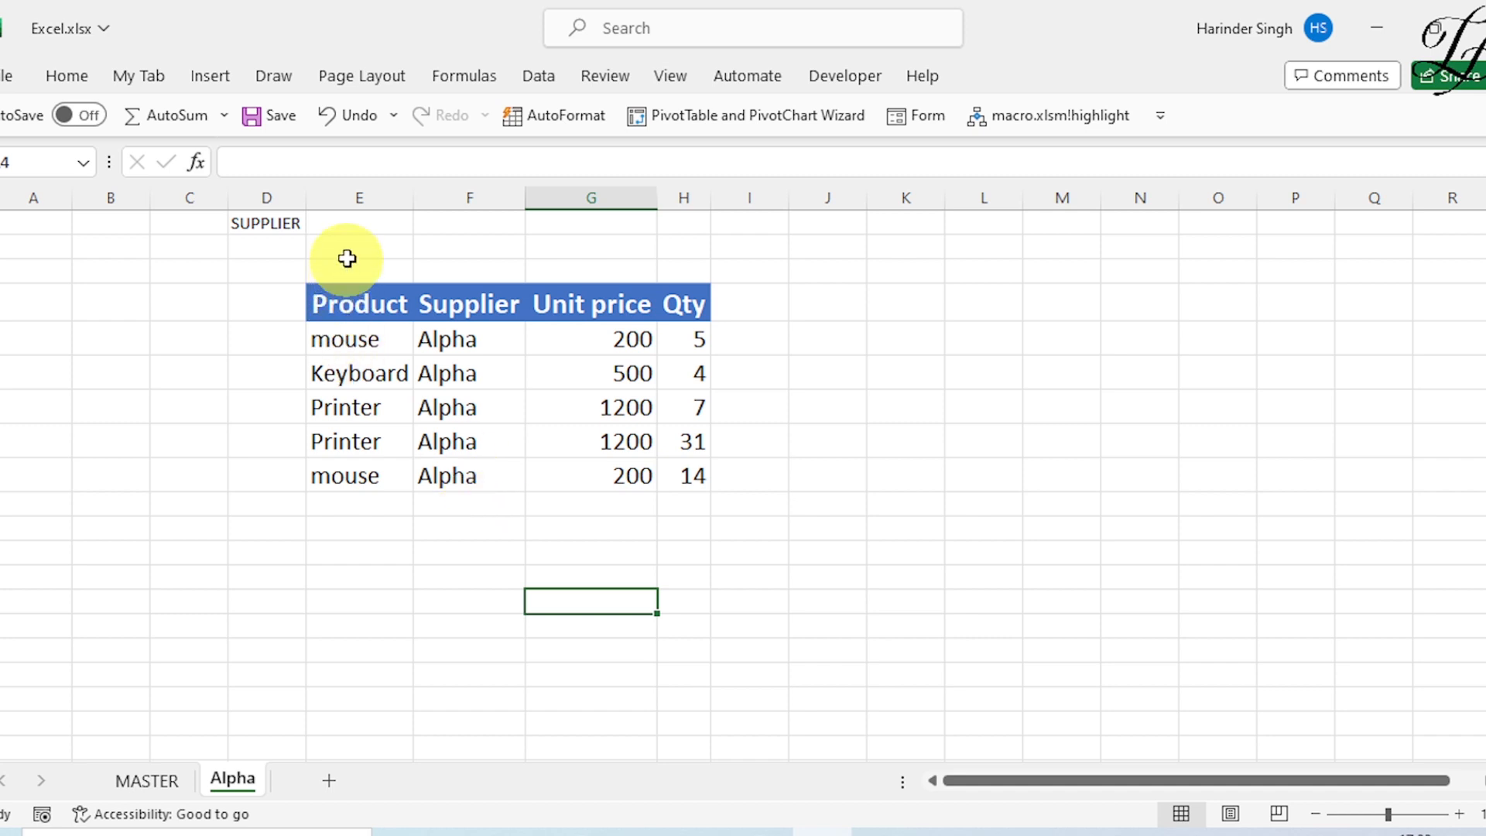
- Replace the "Alpha" criterion in the FILTER formula in cell E5 with a reference to cell E1
{"action": "left_click", "coordinate": [348, 224]}
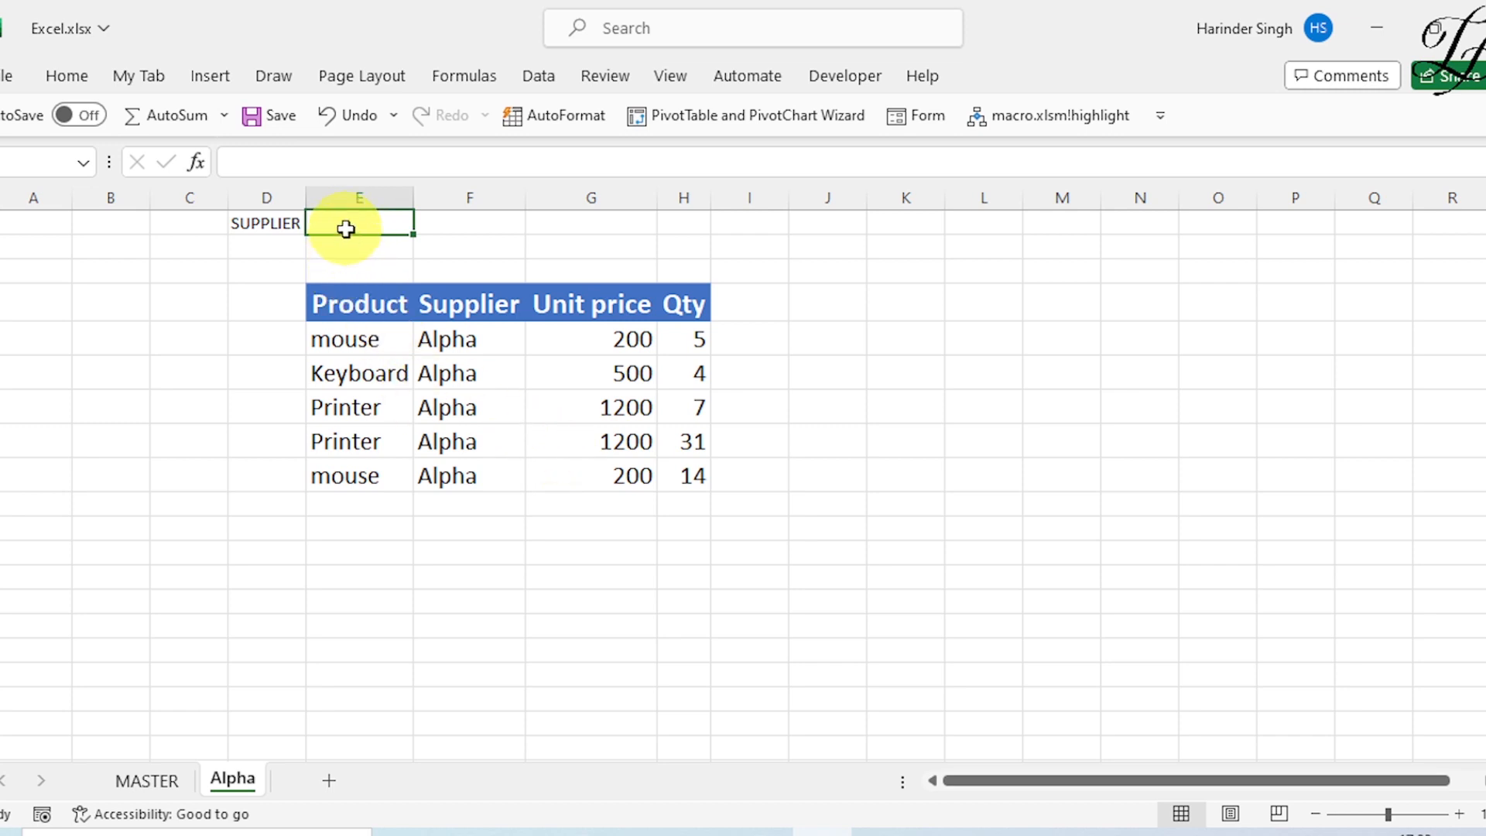
{"action": "double_click", "coordinate": [353, 338]}
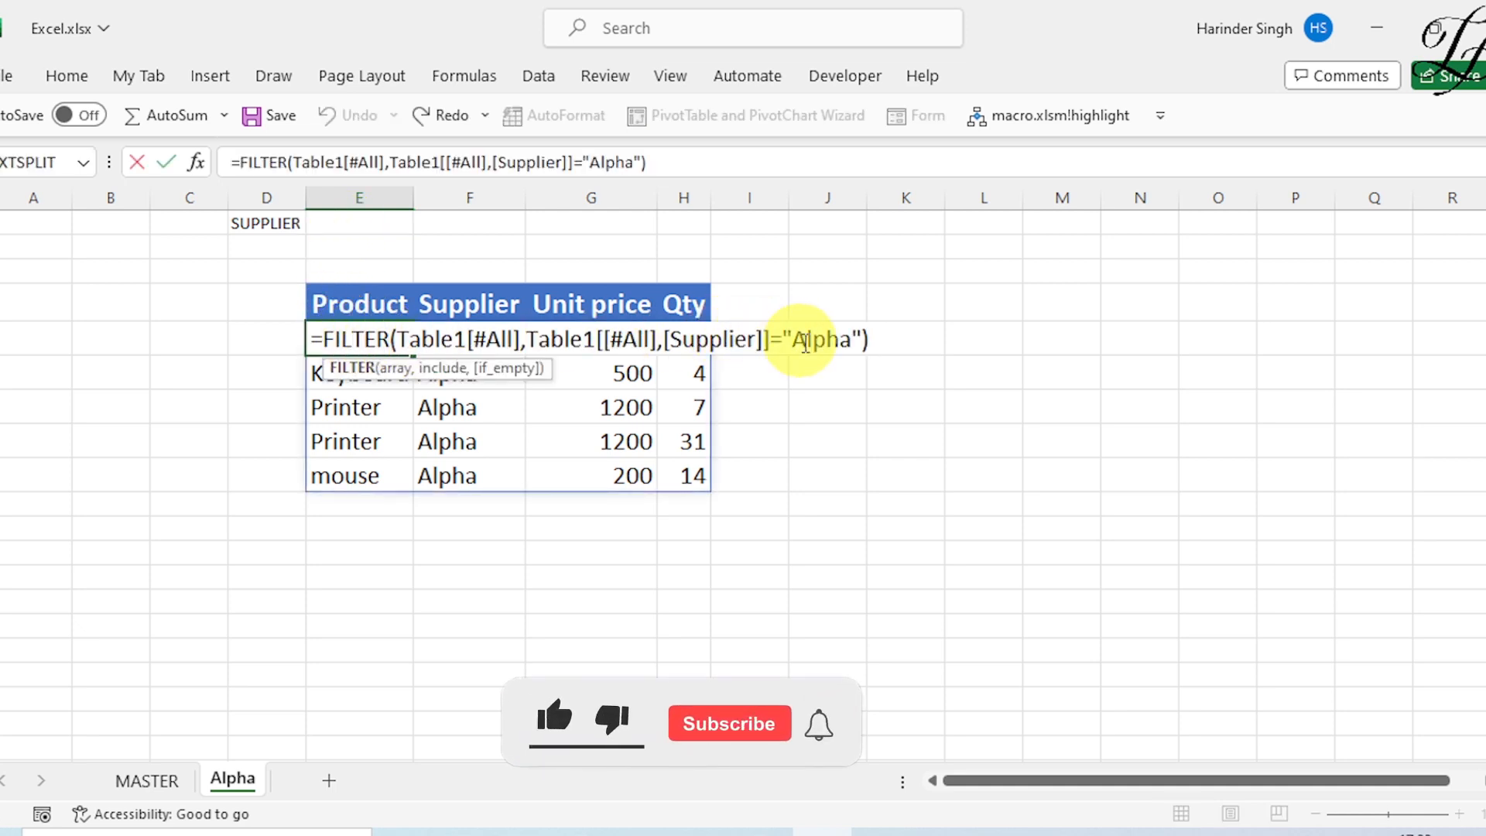
{"action": "left_click", "coordinate": [851, 341]}
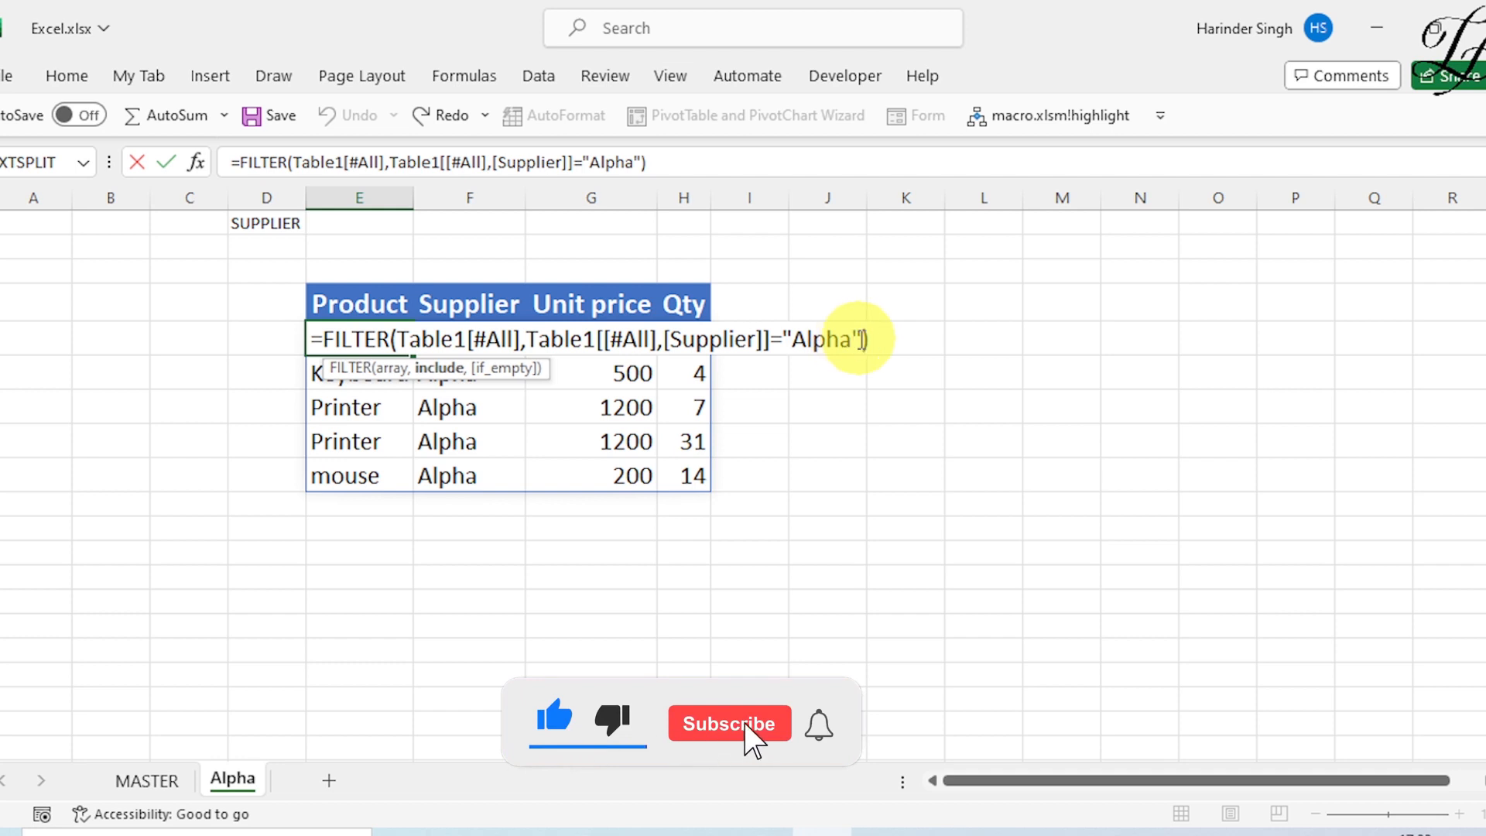
{"action": "key", "text": "BackSpace"}
{"action": "key", "text": "BackSpace"}
{"action": "key", "text": "BackSpace"}
{"action": "key", "text": "BackSpace"}
{"action": "key", "text": "BackSpace"}
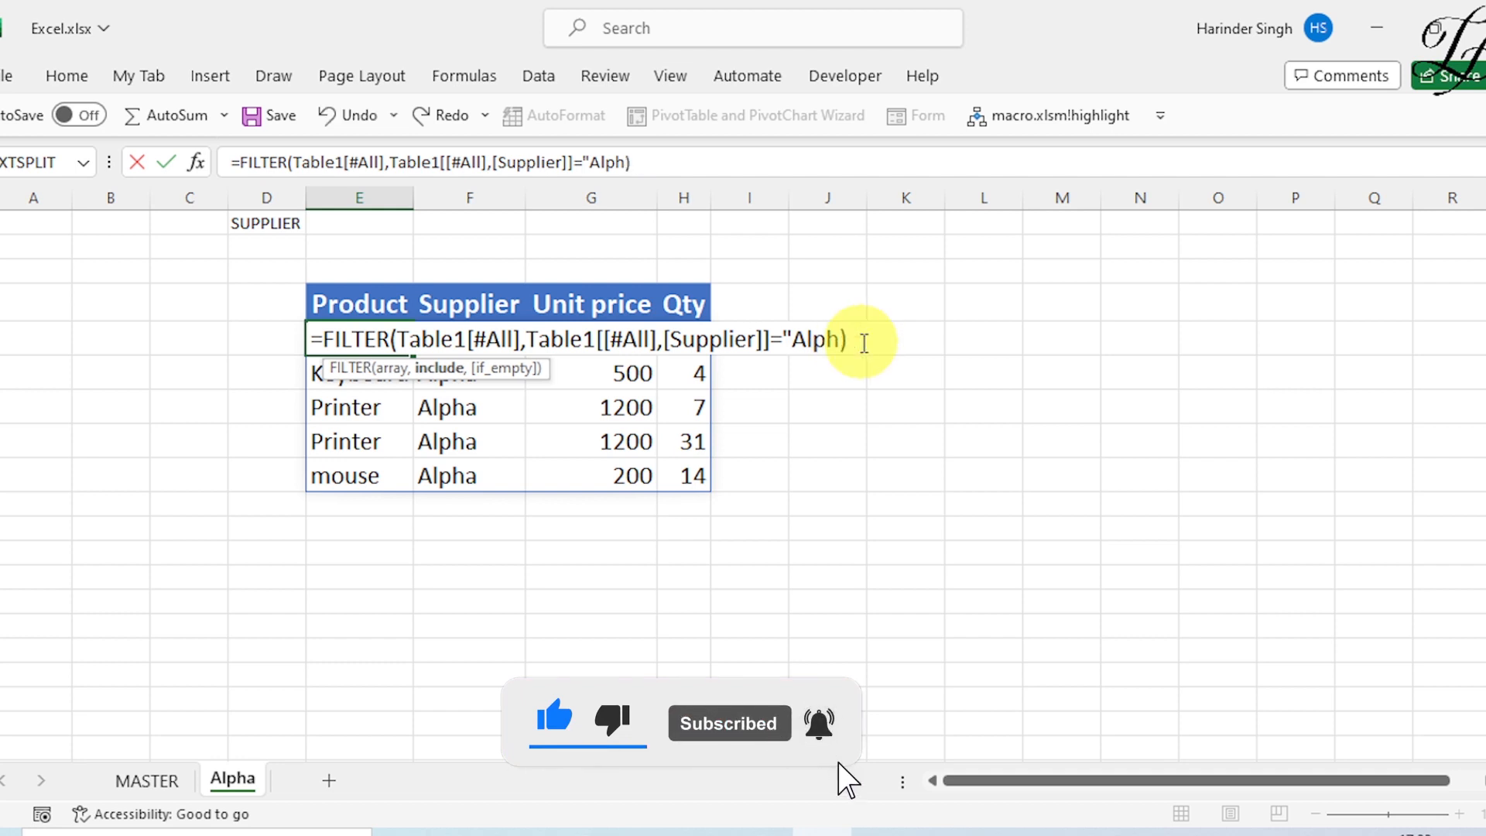
{"action": "key", "text": "BackSpace"}
{"action": "key", "text": "BackSpace"}
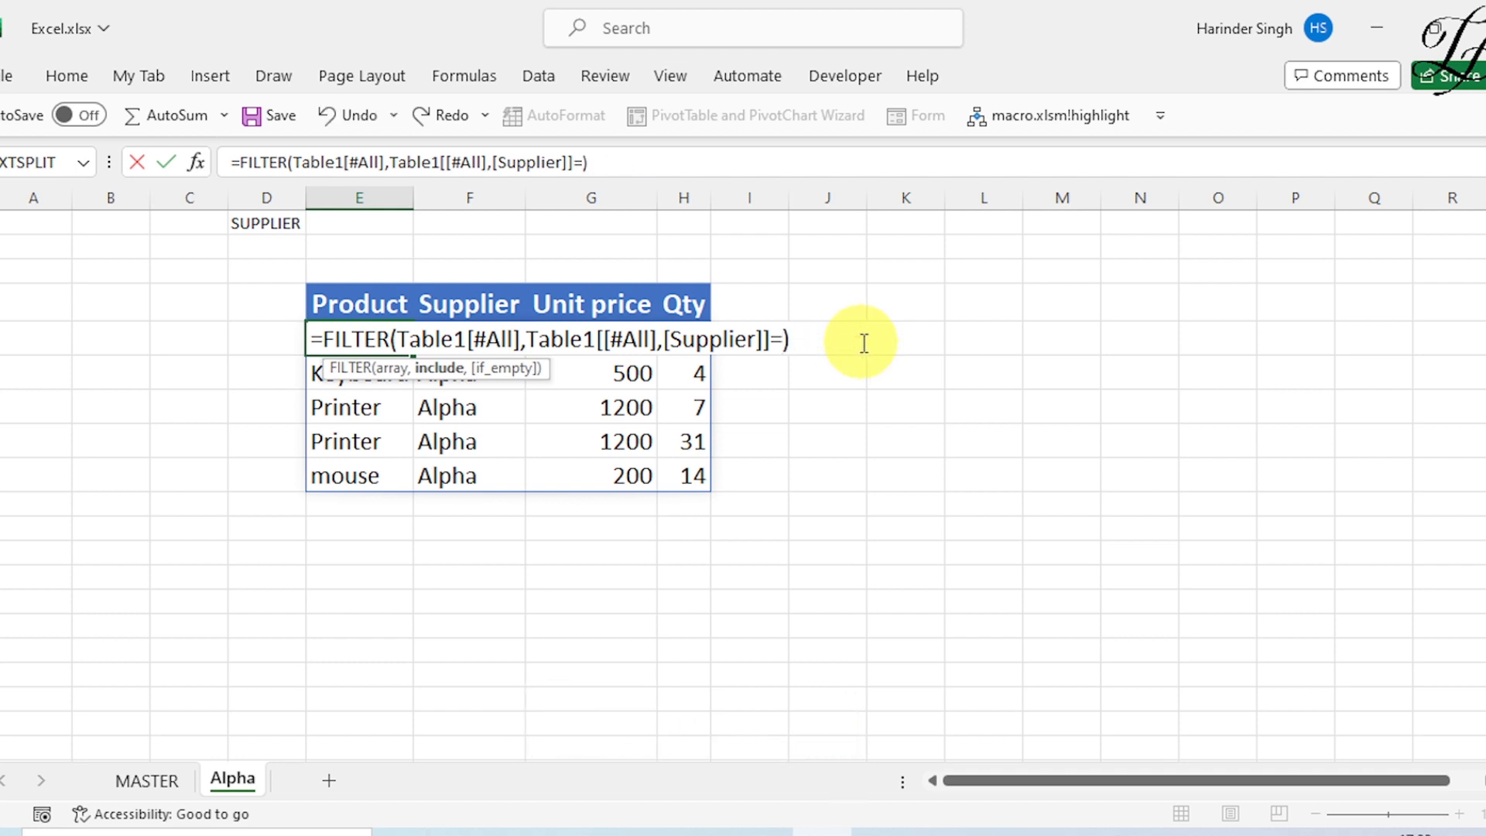
{"action": "left_click", "coordinate": [384, 227]}
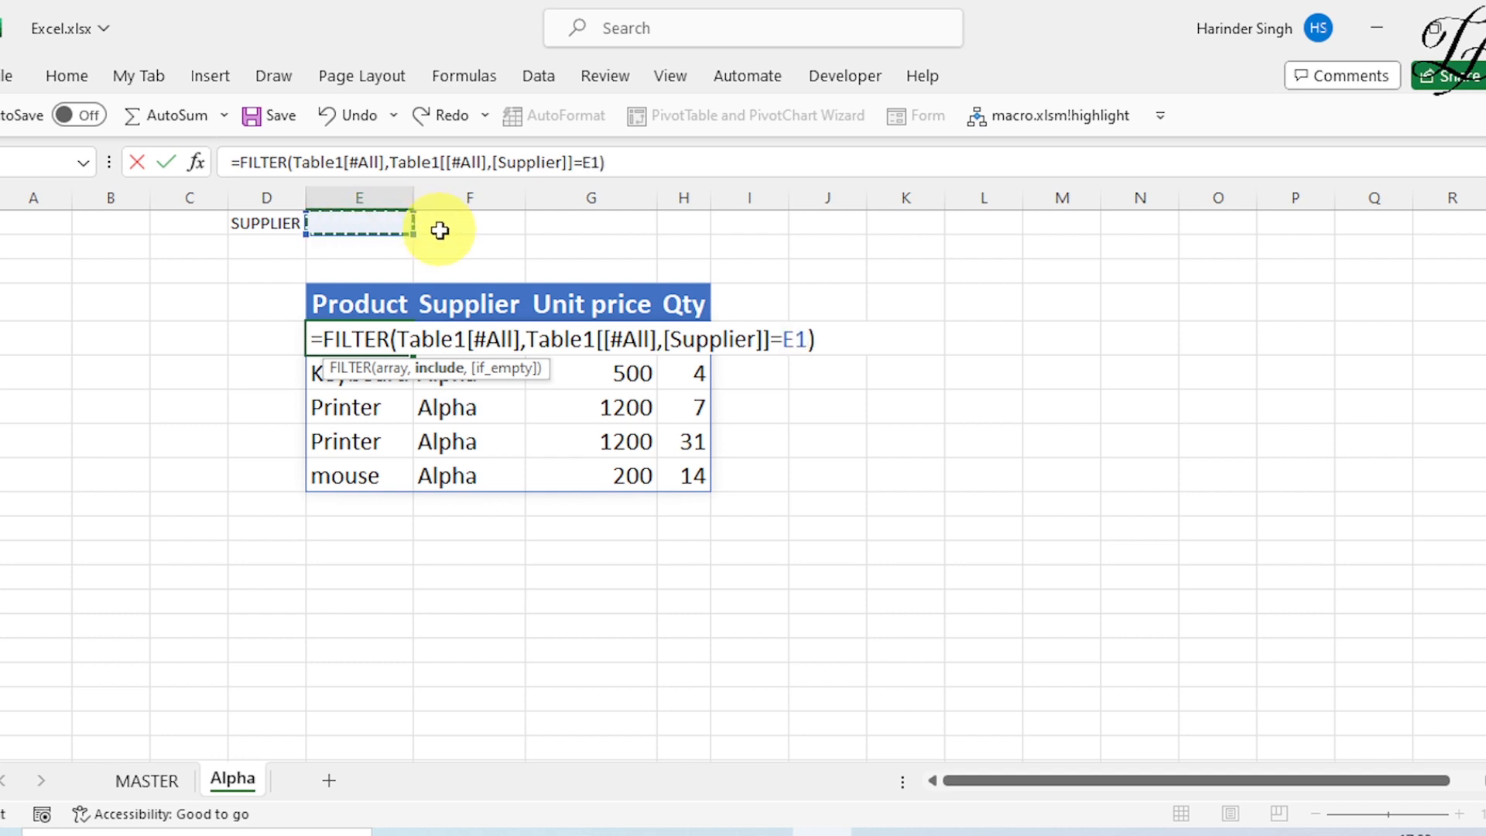
{"action": "key", "text": "Return"}
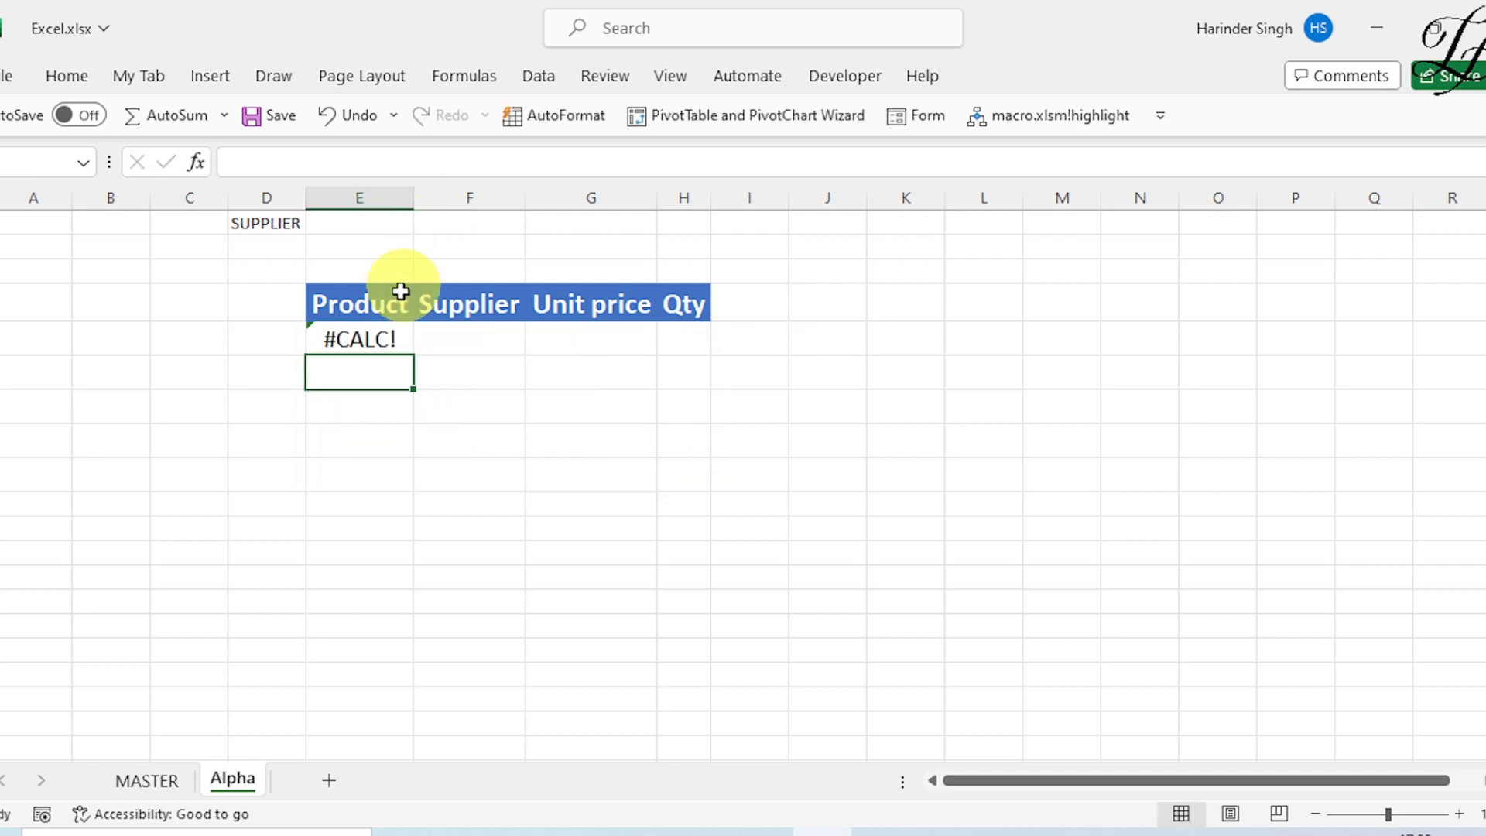
- Enter Alpha as the supplier in cell E1 next to the SUPPLIER label
{"action": "left_click", "coordinate": [343, 226]}
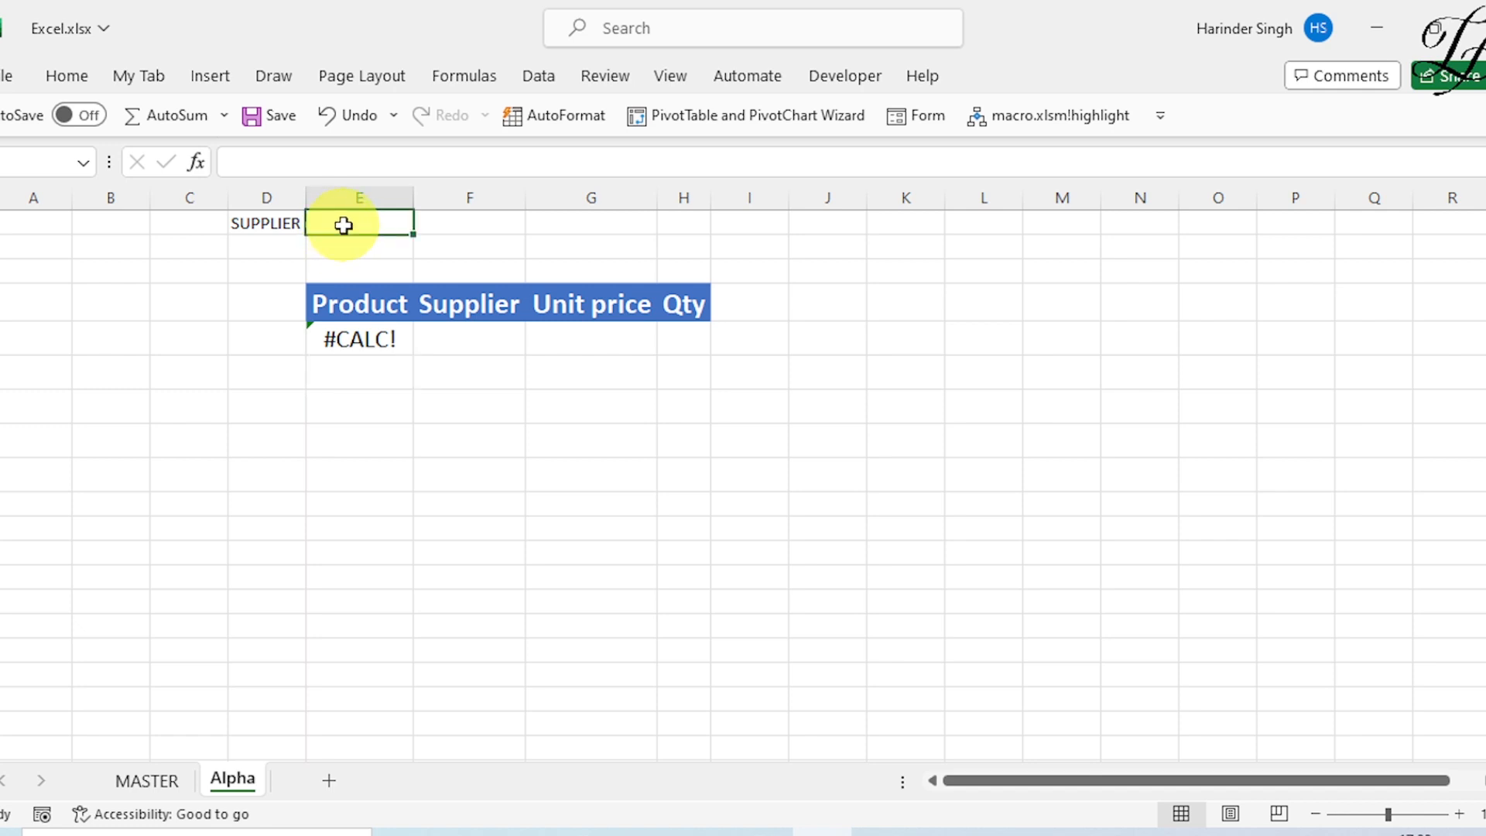
{"action": "type", "text": "Alp"}
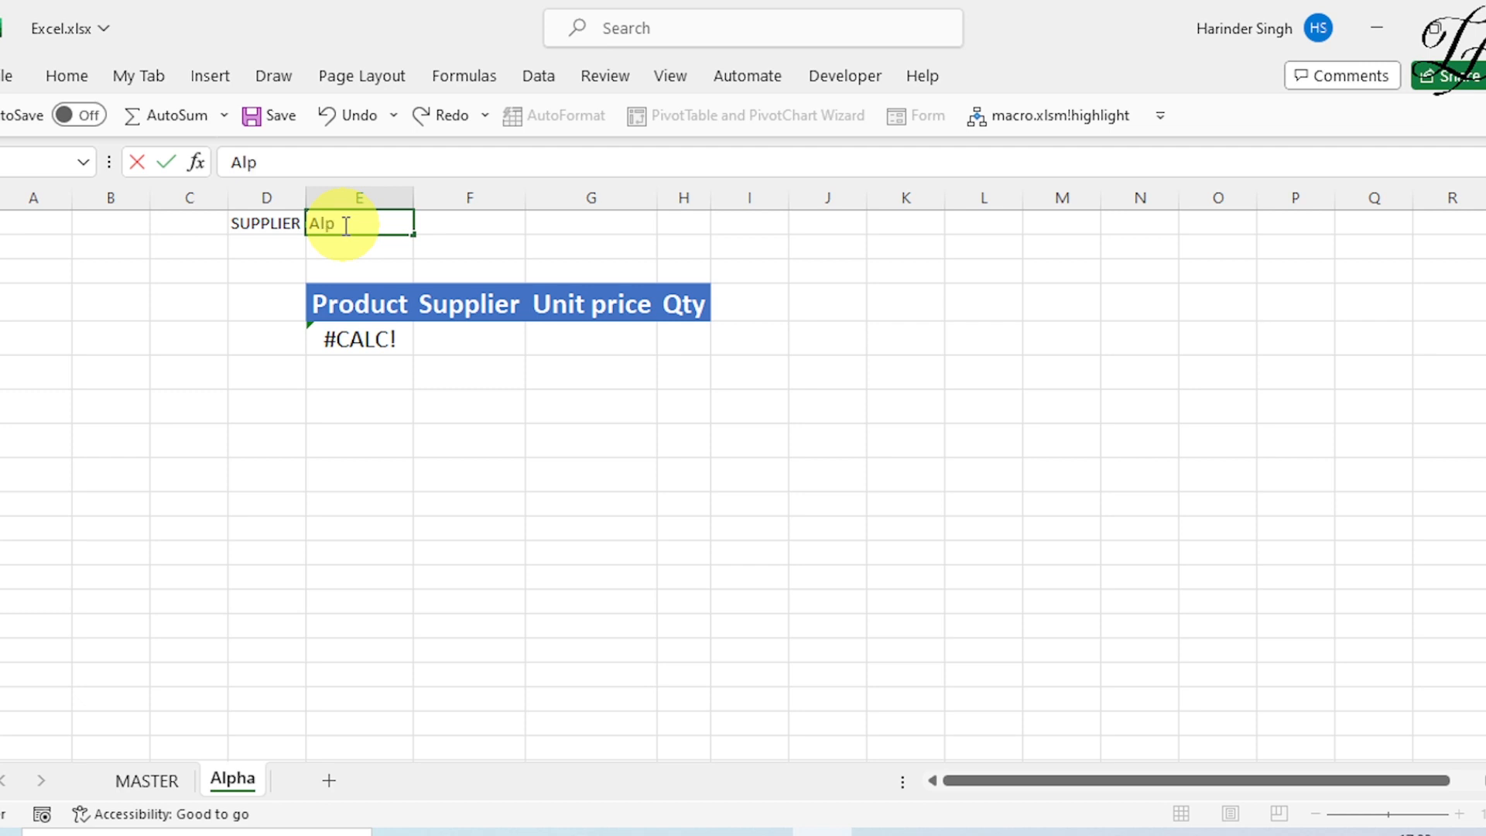
{"action": "type", "text": "ha"}
{"action": "key", "text": "Return"}
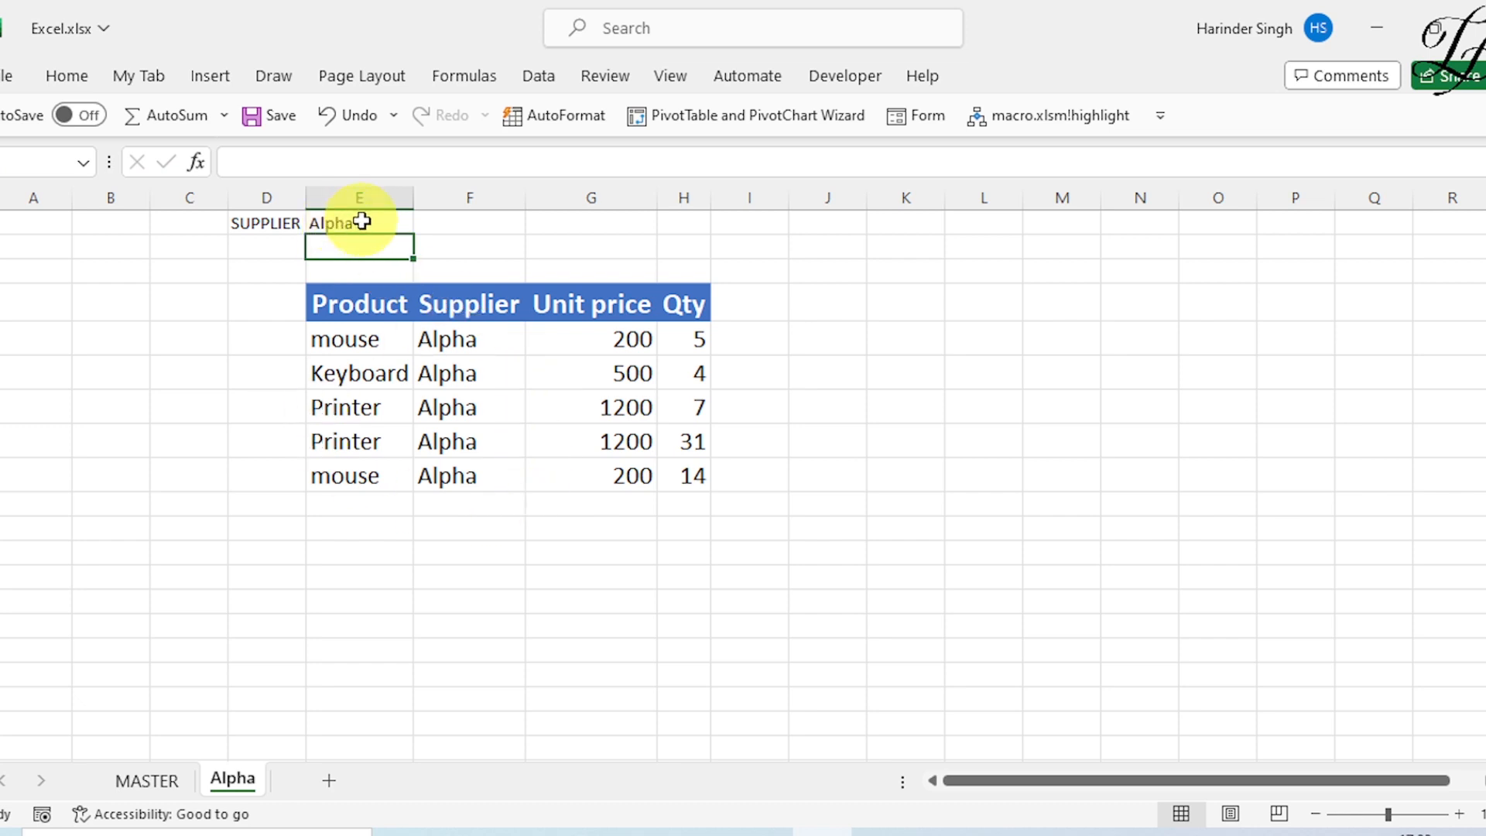
- Change the supplier in cell E1 to Beta
{"action": "double_click", "coordinate": [362, 222]}
{"action": "left_click_drag", "start_coordinate": [364, 223], "coordinate": [258, 234]}
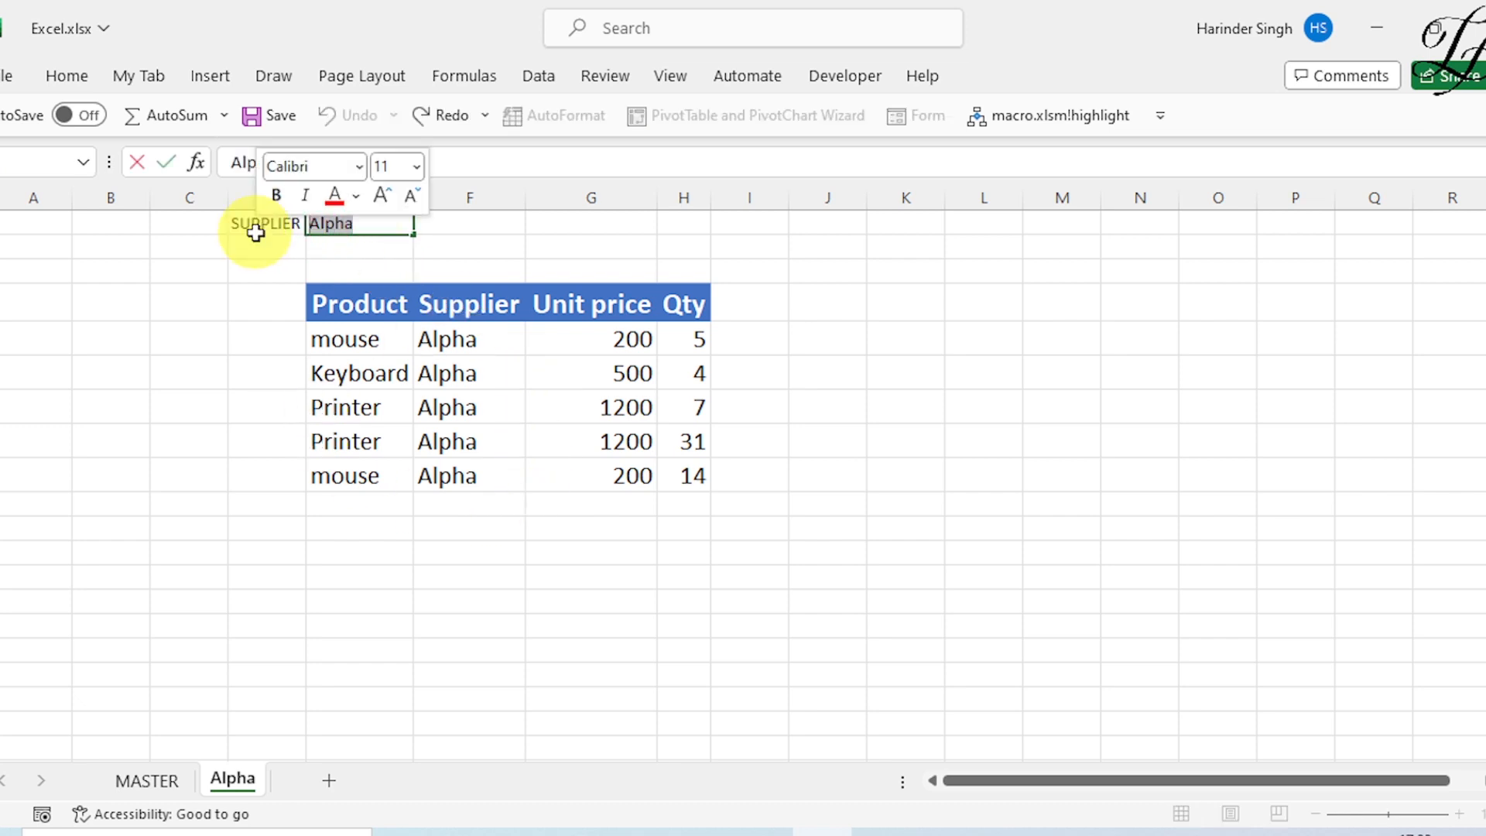
{"action": "type", "text": "Beta"}
{"action": "key", "text": "Return"}
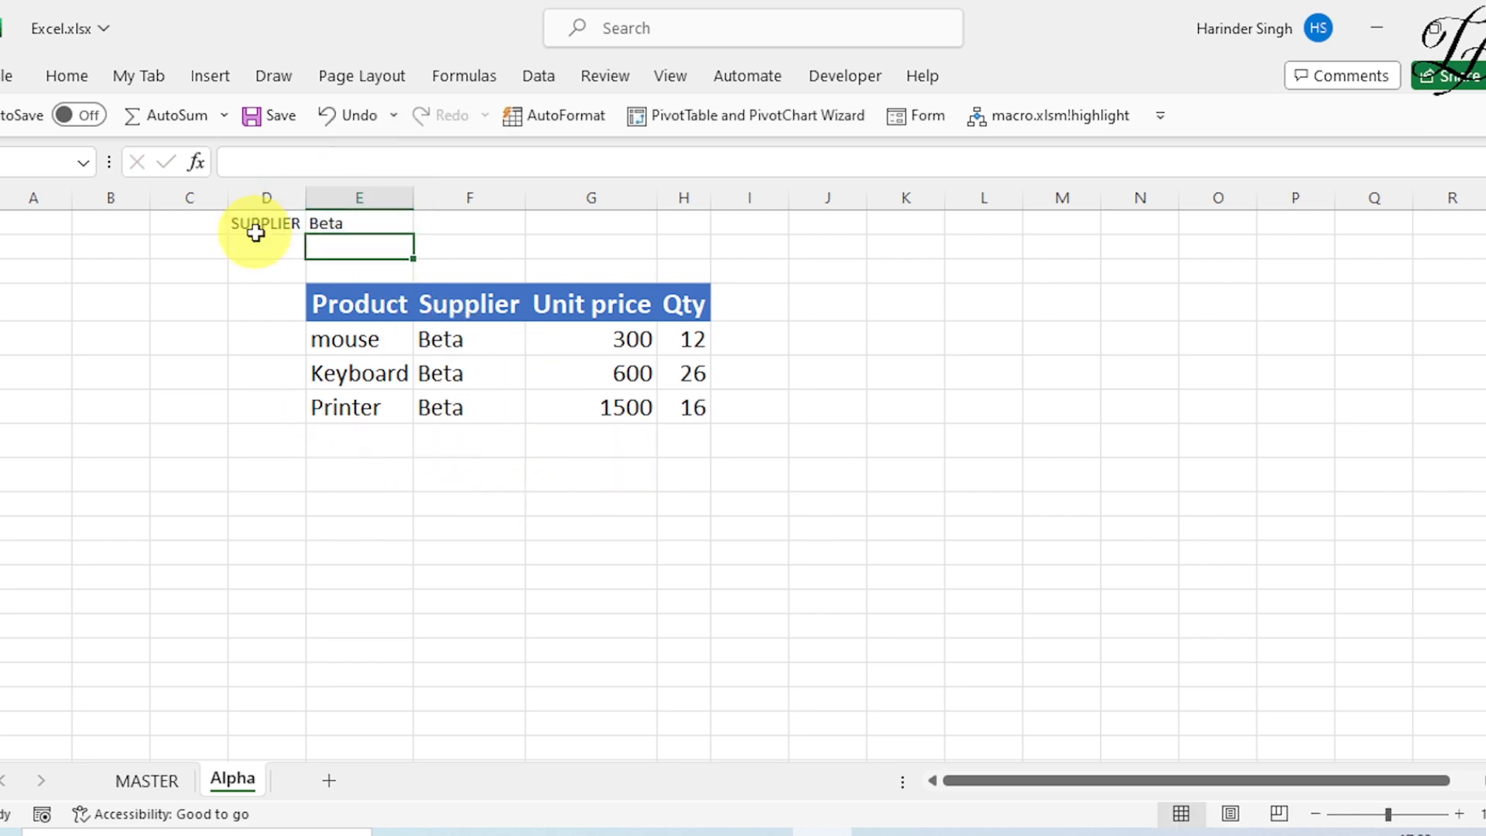
- Change the supplier in cell E1 to Supreme
{"action": "left_click", "coordinate": [352, 226]}
{"action": "double_click", "coordinate": [352, 226]}
{"action": "left_click_drag", "start_coordinate": [358, 221], "coordinate": [234, 231]}
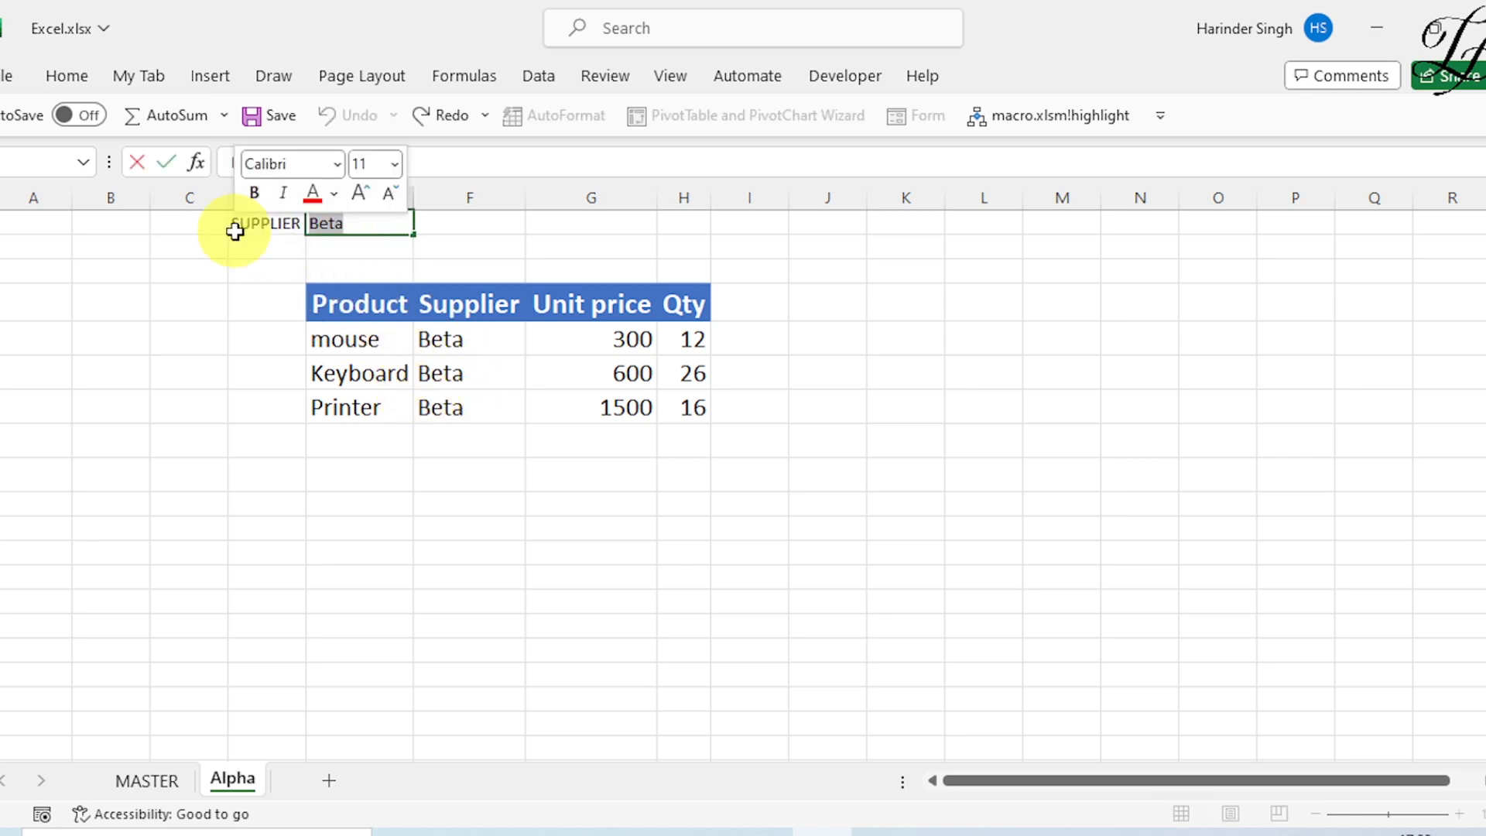
{"action": "type", "text": "Sup"}
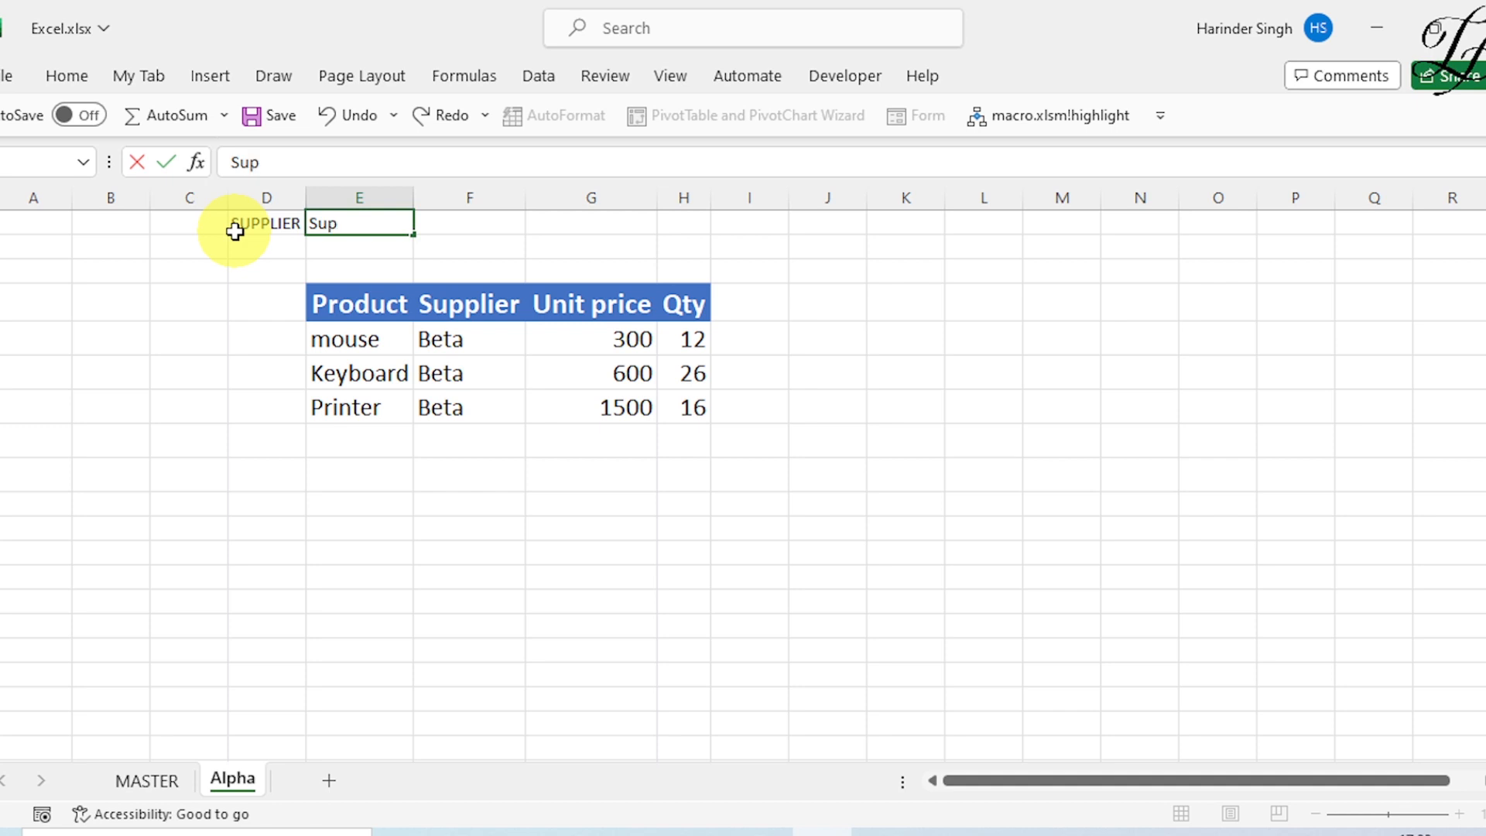
{"action": "type", "text": "reme"}
{"action": "key", "text": "Return"}
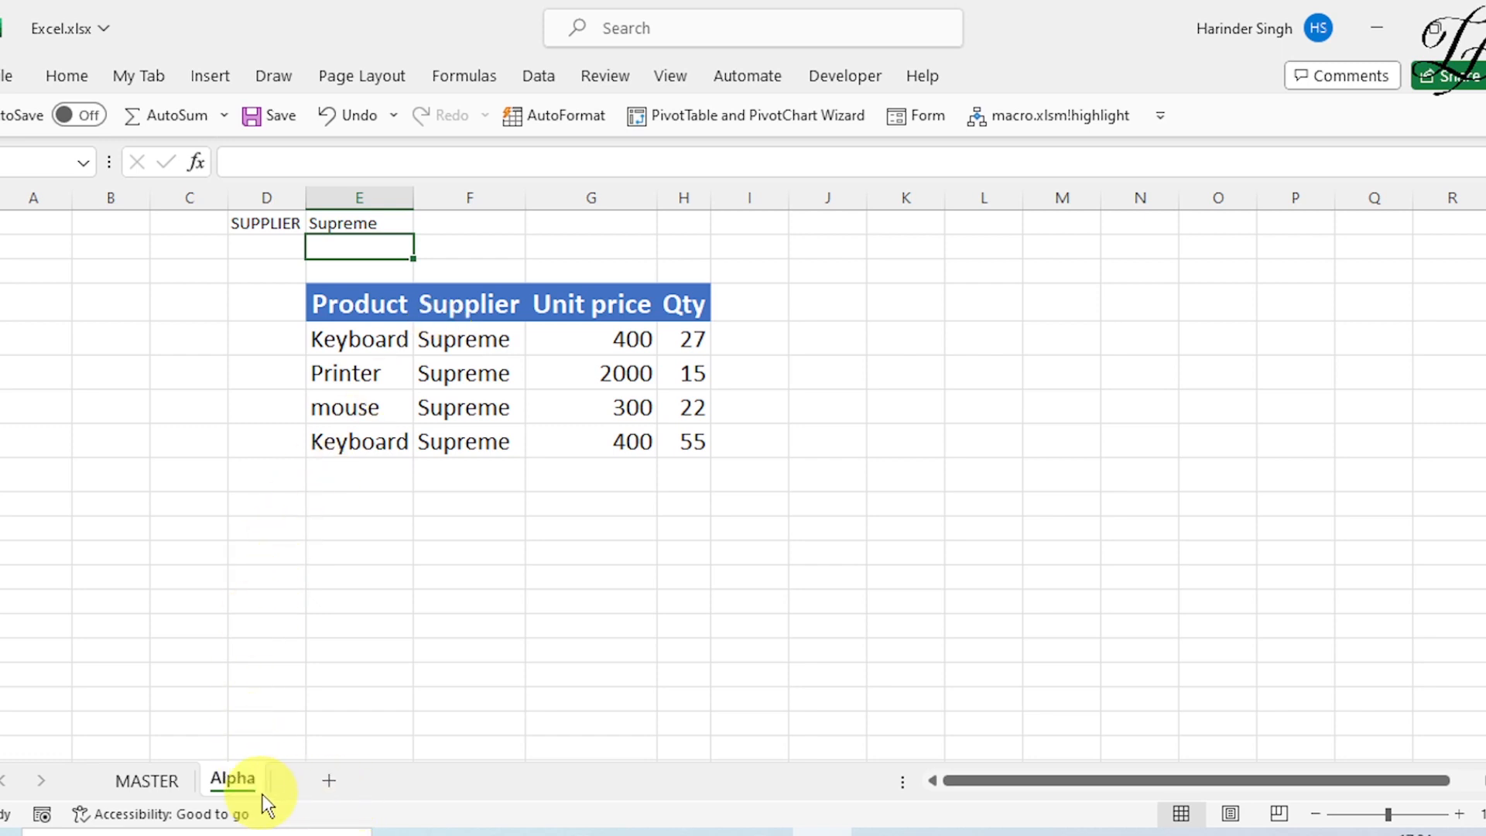
- Replace the E1 reference in cell E5's FILTER formula on the Alpha sheet with the fixed criterion "Alpha"
{"action": "left_click", "coordinate": [372, 340]}
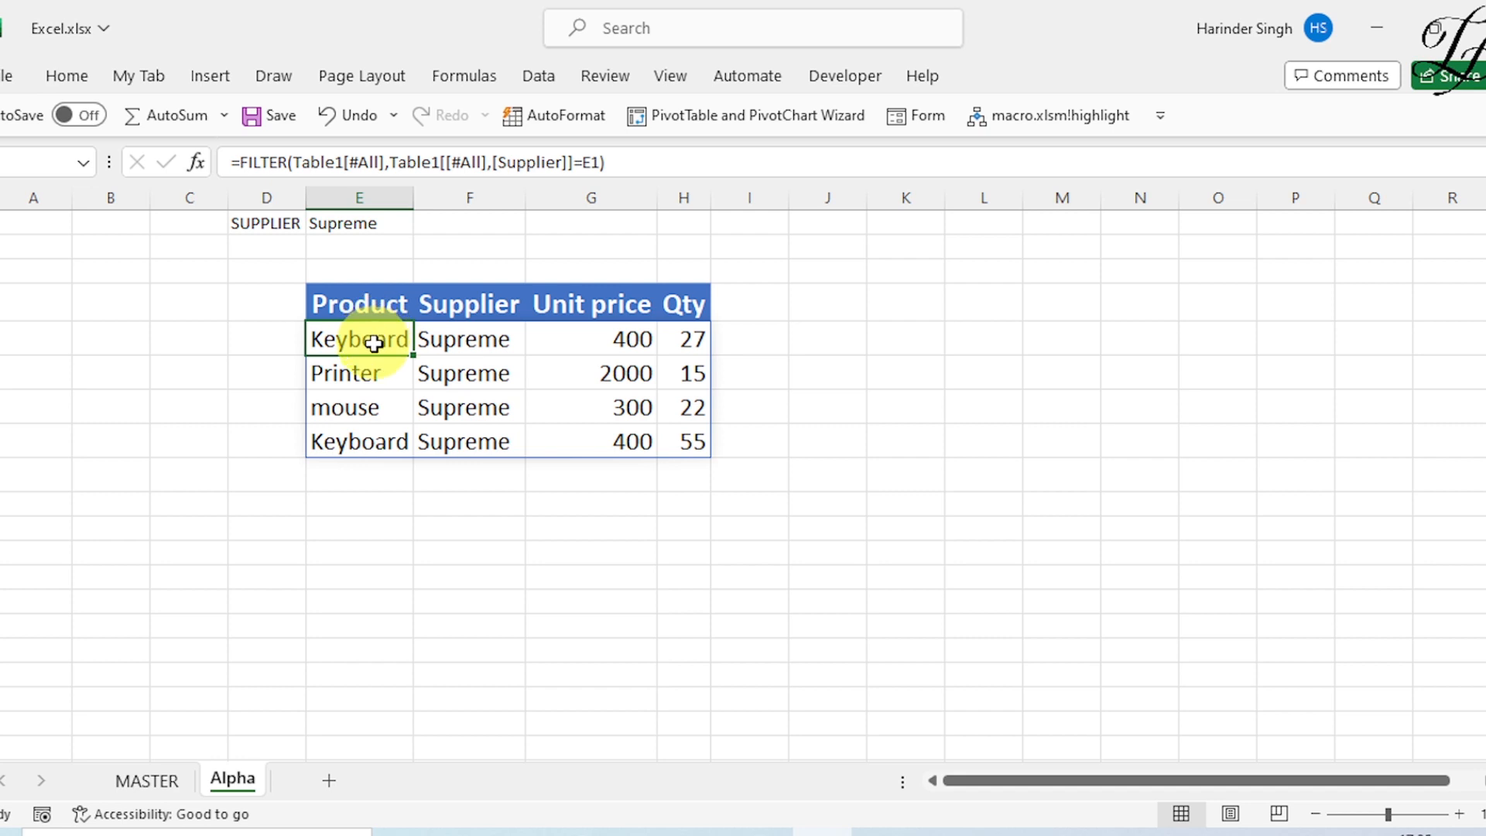
{"action": "double_click", "coordinate": [374, 343]}
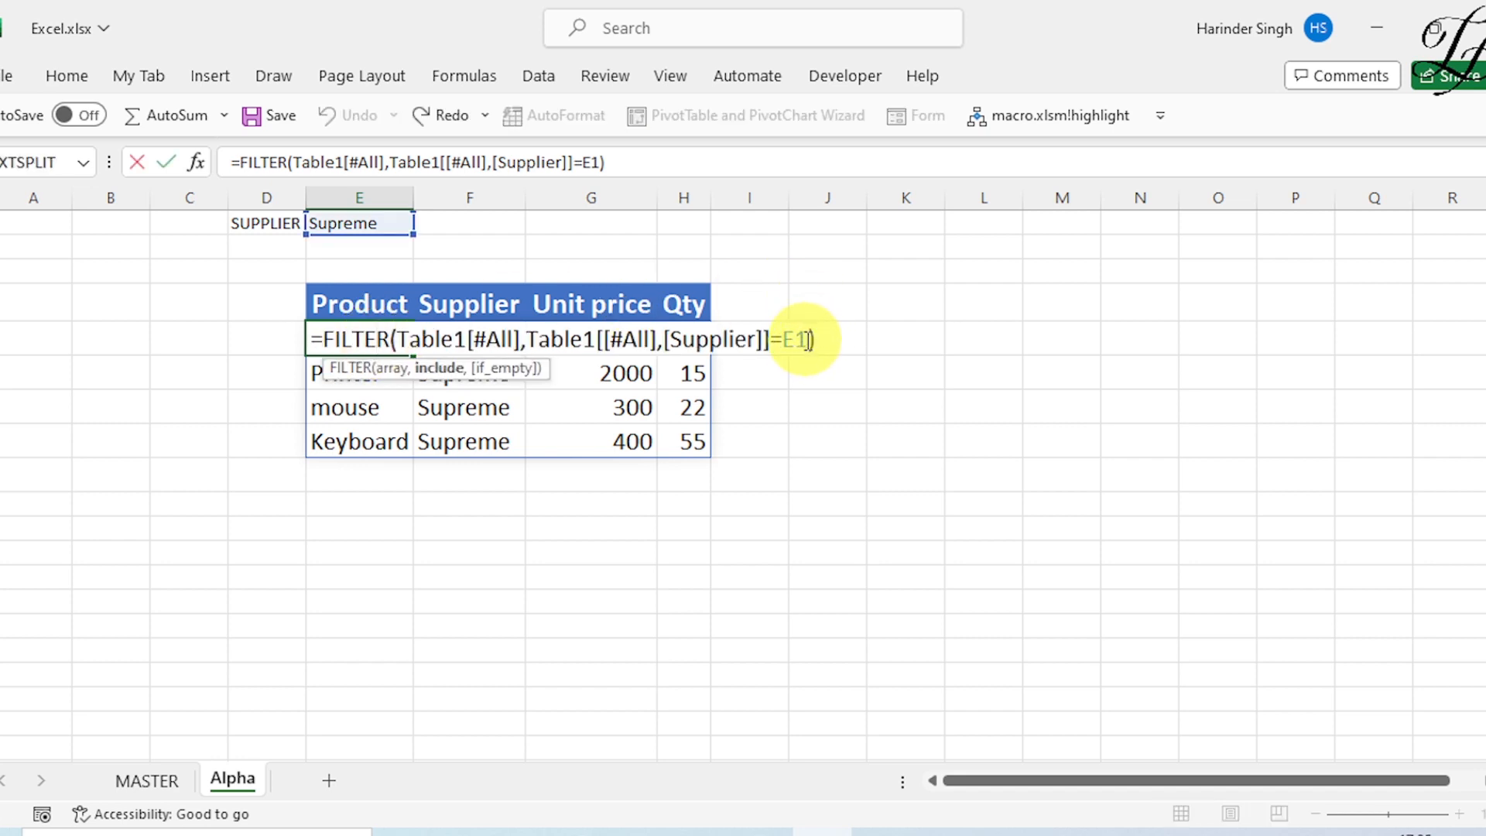
{"action": "key", "text": "BackSpace"}
{"action": "key", "text": "BackSpace"}
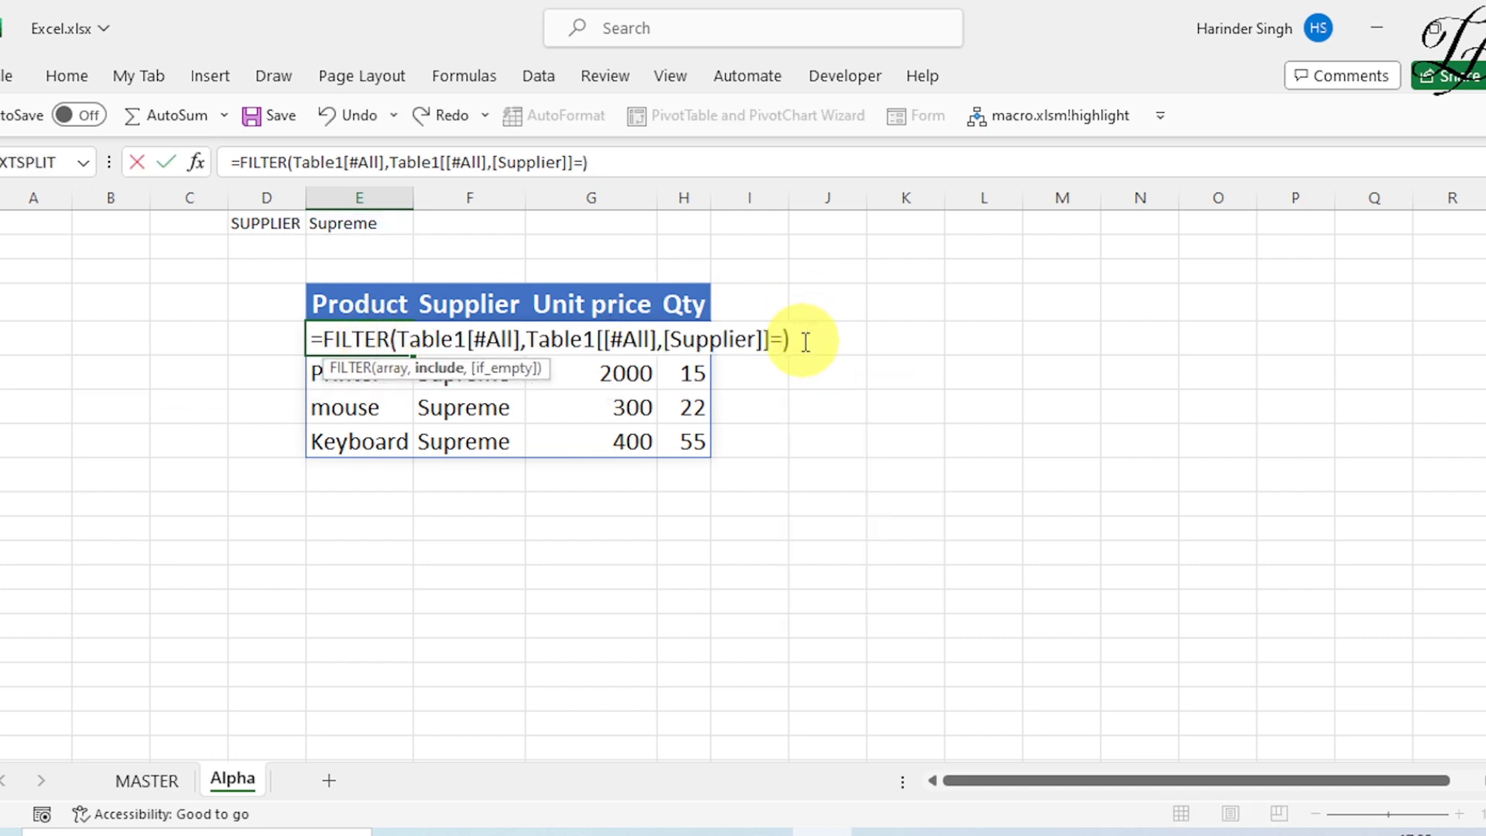
{"action": "type", "text": "\"Alpha\""}
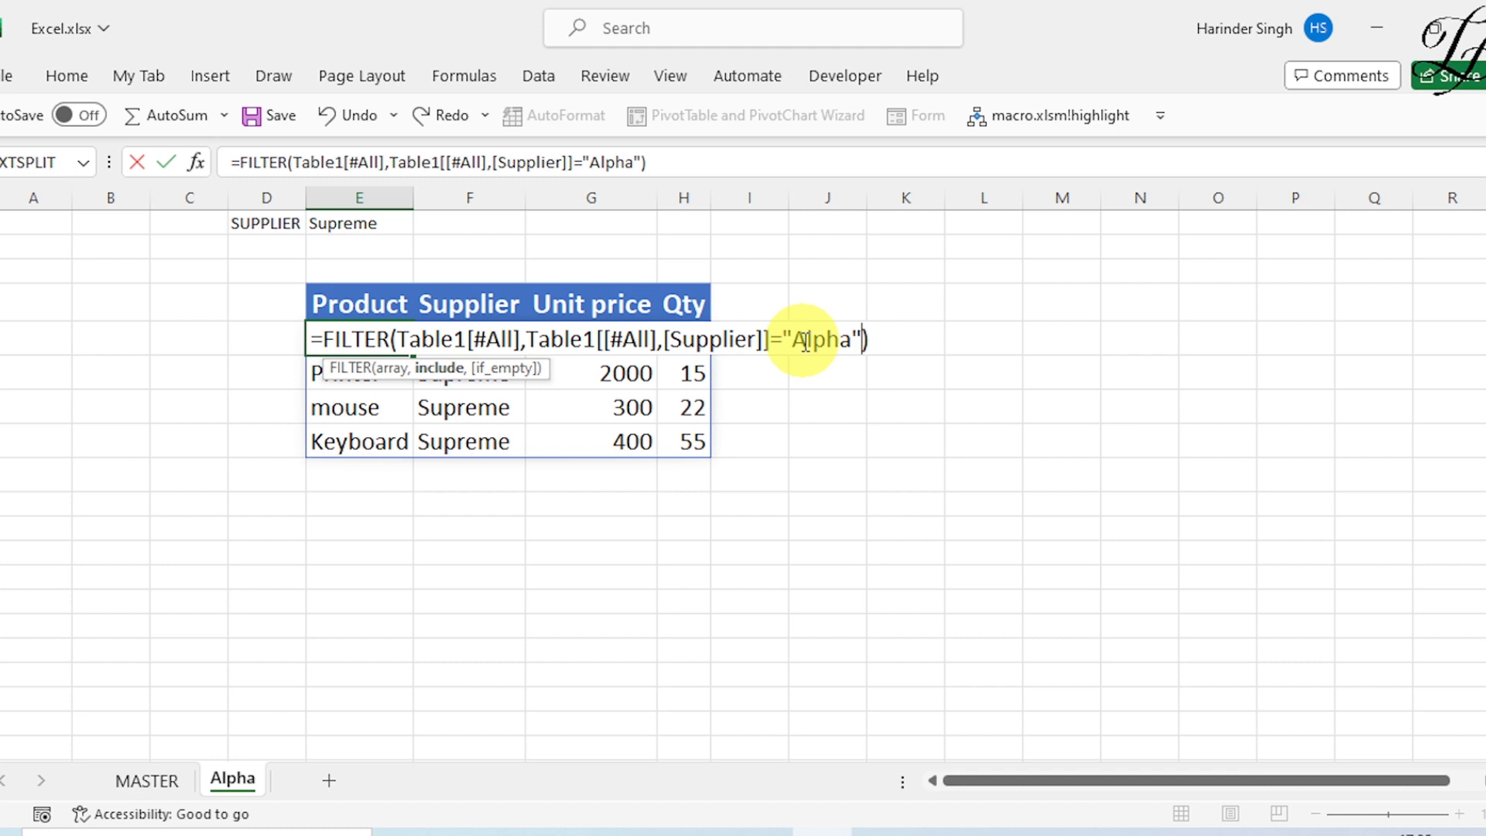
{"action": "key", "text": "Return"}
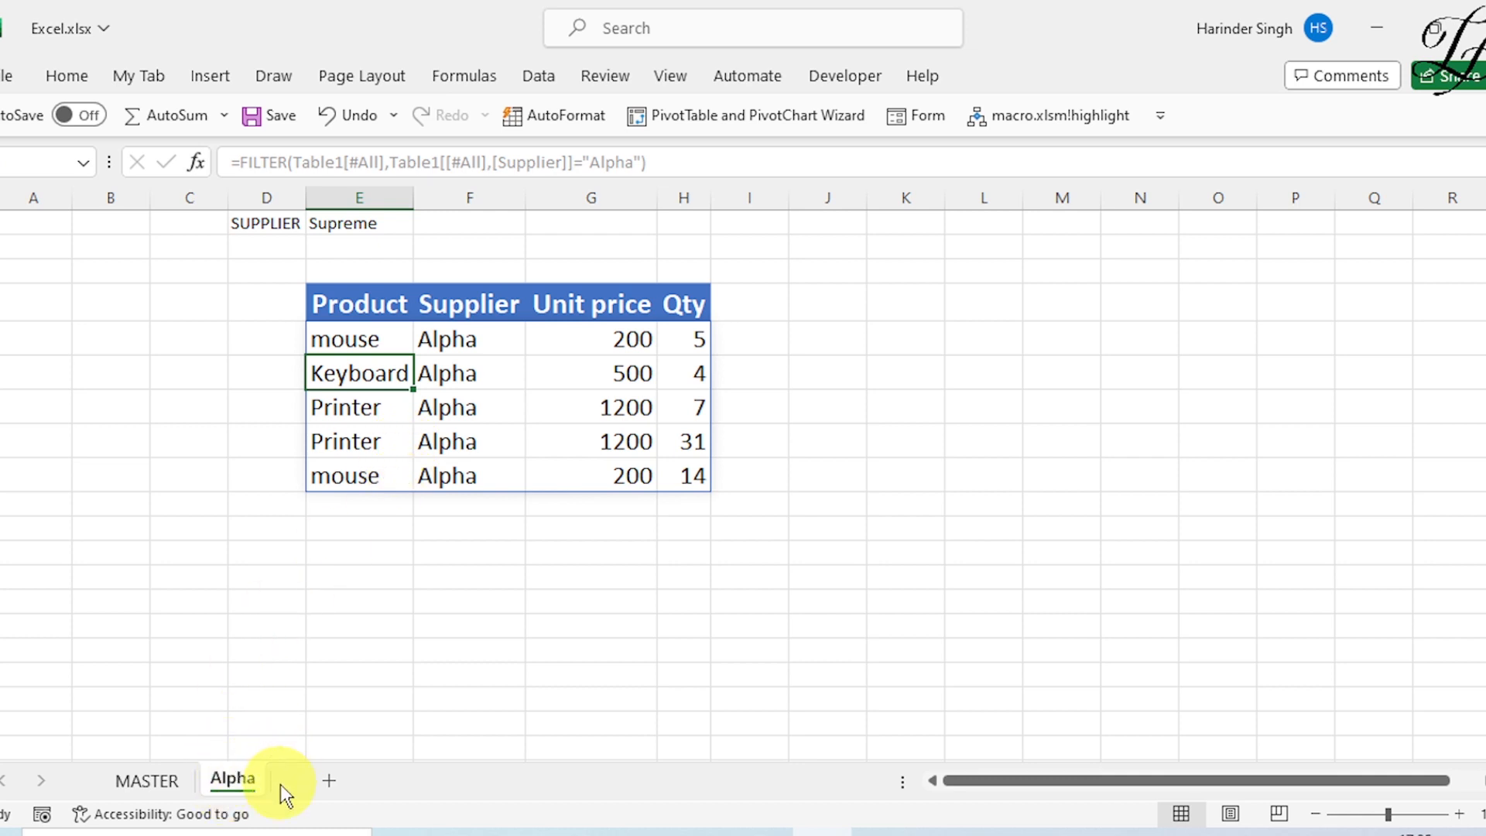
- Create a copy of the Alpha sheet and place it between the MASTER and Alpha sheets
{"action": "right_click", "coordinate": [234, 774]}
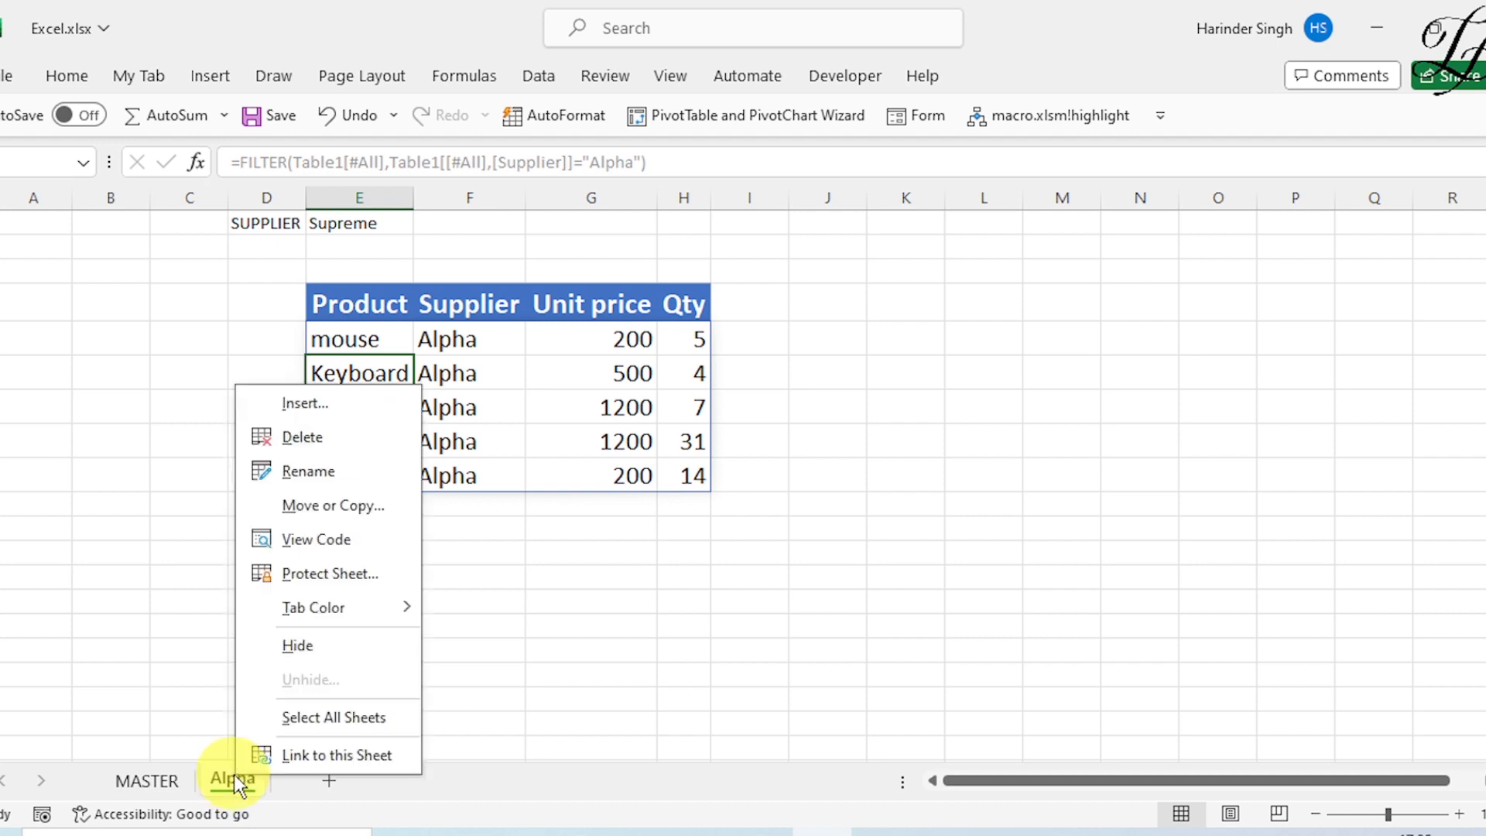
{"action": "left_click", "coordinate": [353, 511]}
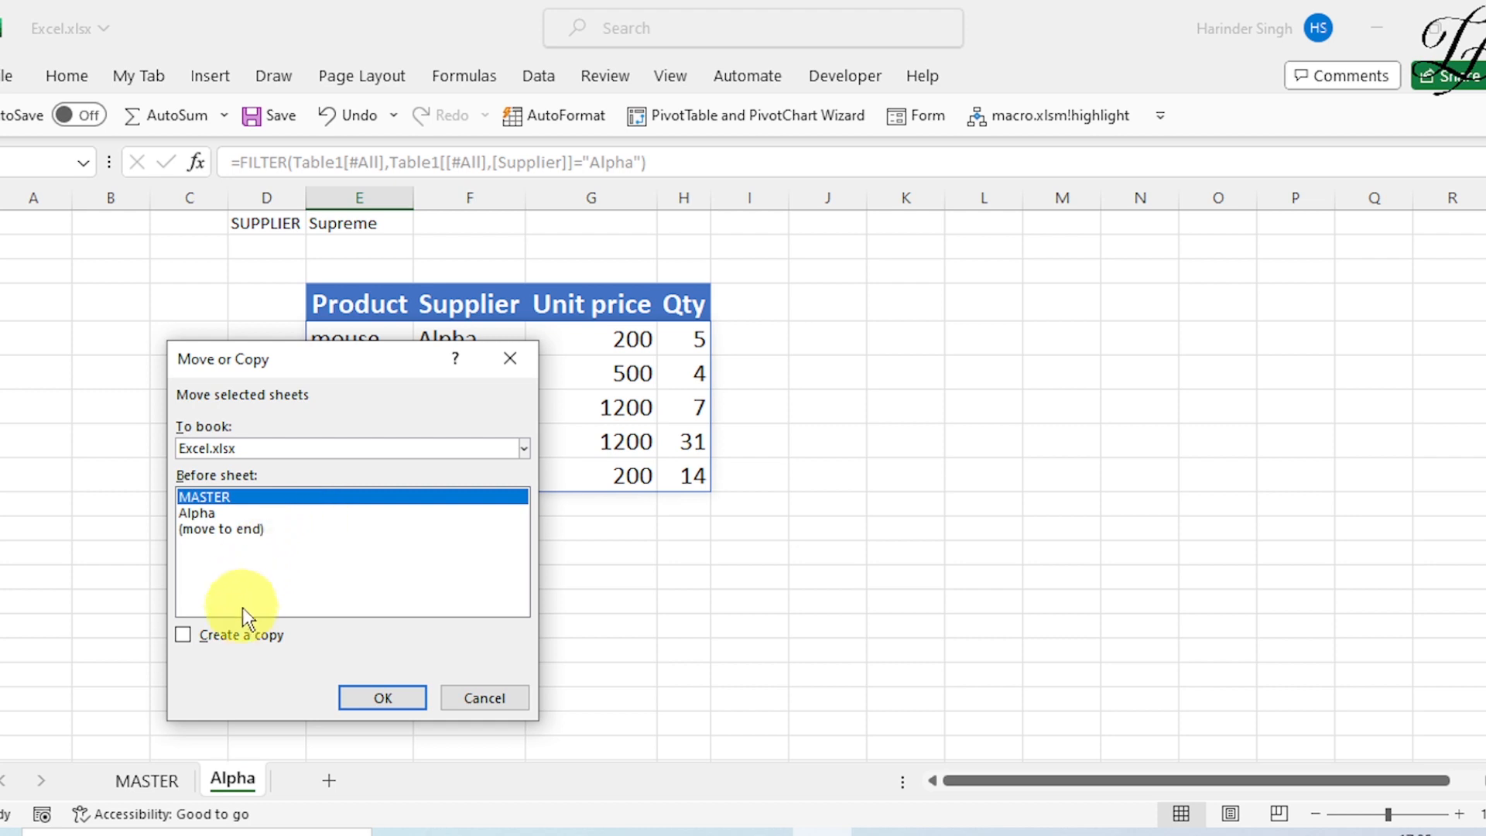
{"action": "left_click", "coordinate": [215, 637]}
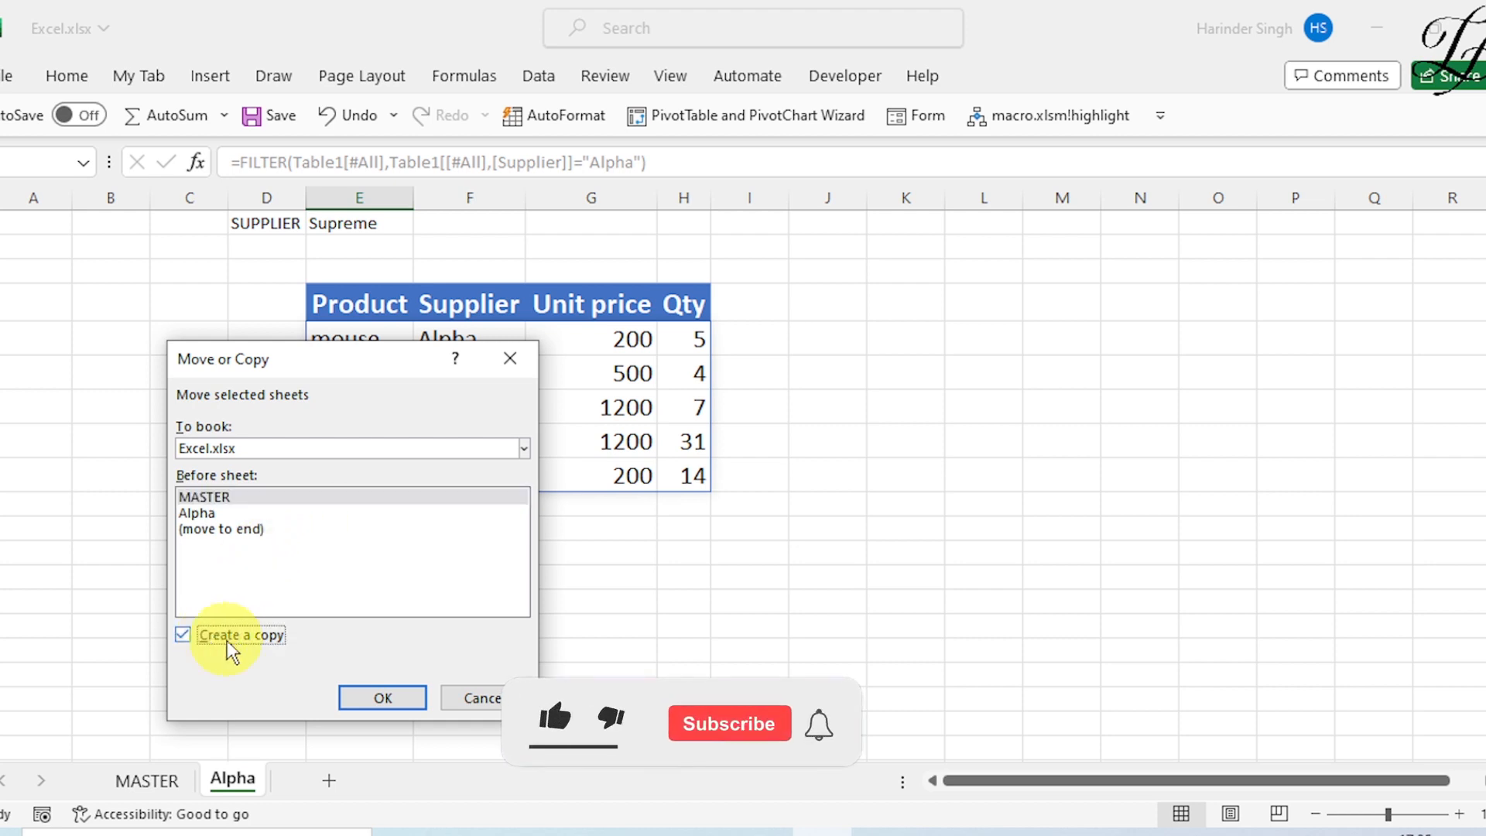
{"action": "left_click", "coordinate": [352, 705]}
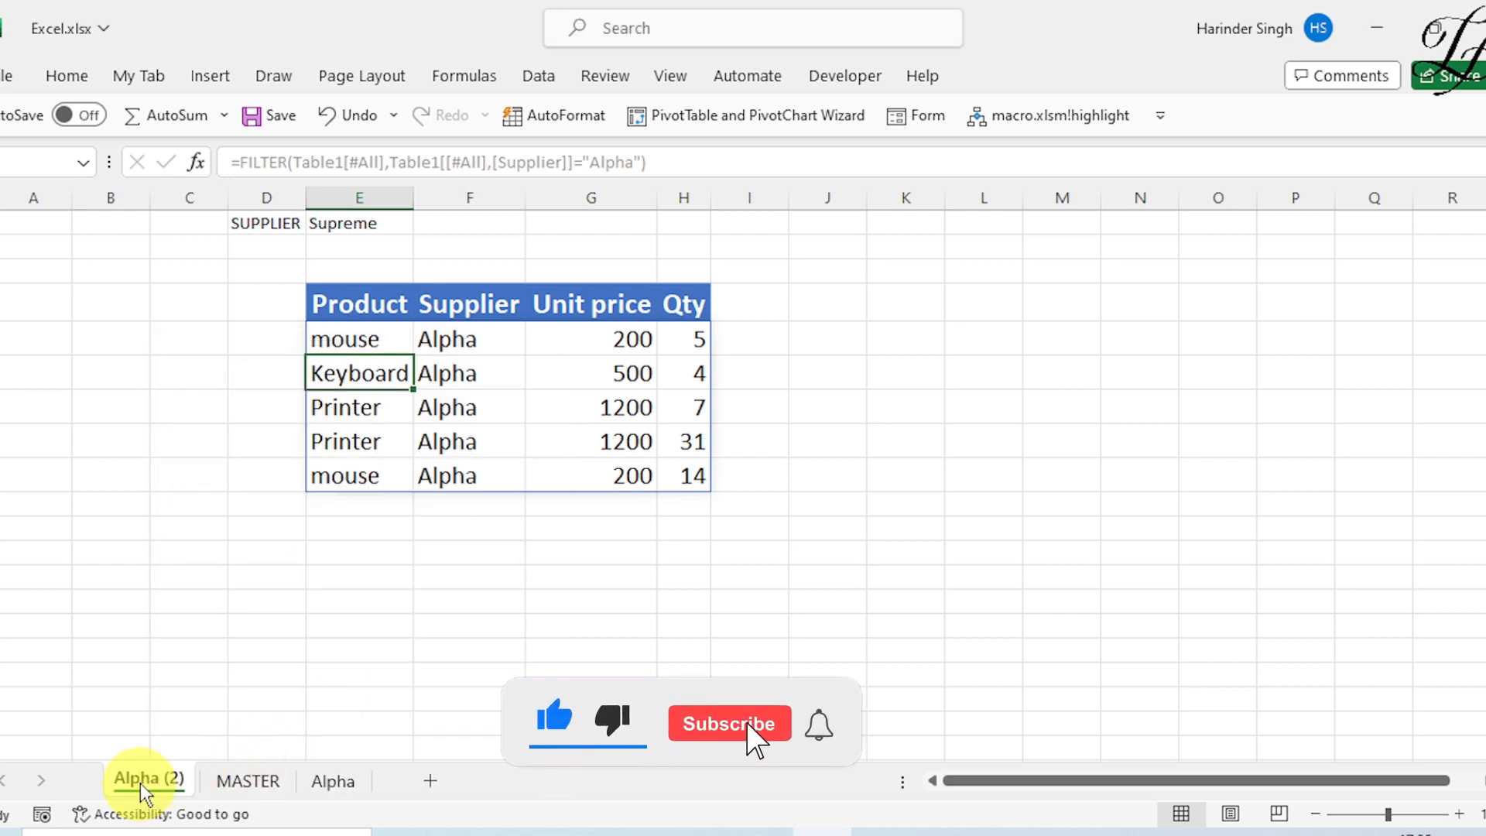
{"action": "mouse_move", "coordinate": [142, 784]}
{"action": "left_mouse_down"}
{"action": "mouse_move", "coordinate": [211, 755]}
{"action": "mouse_move", "coordinate": [345, 769]}
{"action": "mouse_move", "coordinate": [368, 786]}
{"action": "left_mouse_up"}
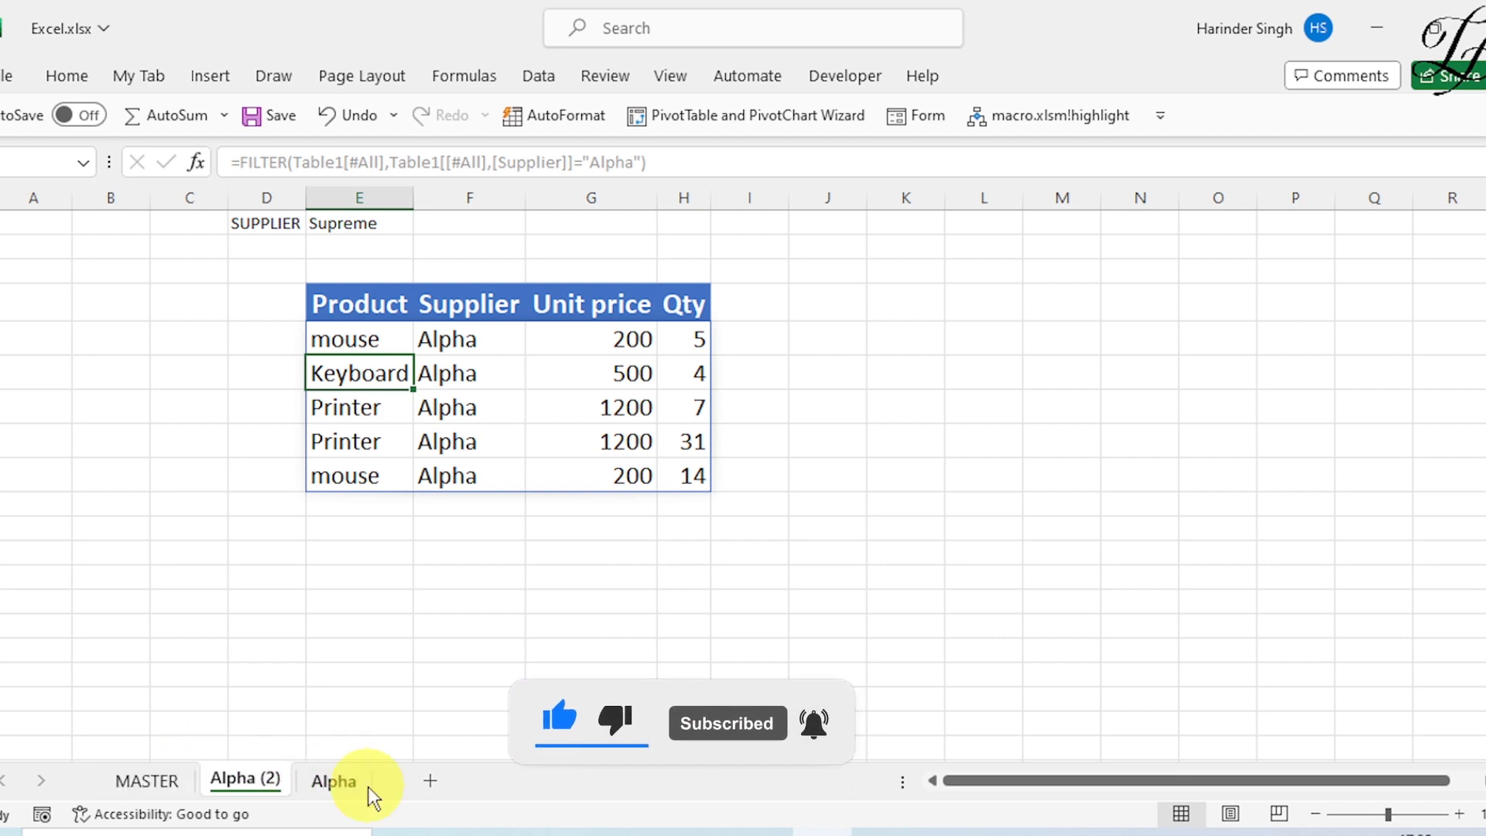
- Rename the copied Alpha (2) sheet as Beta
{"action": "right_click", "coordinate": [246, 779]}
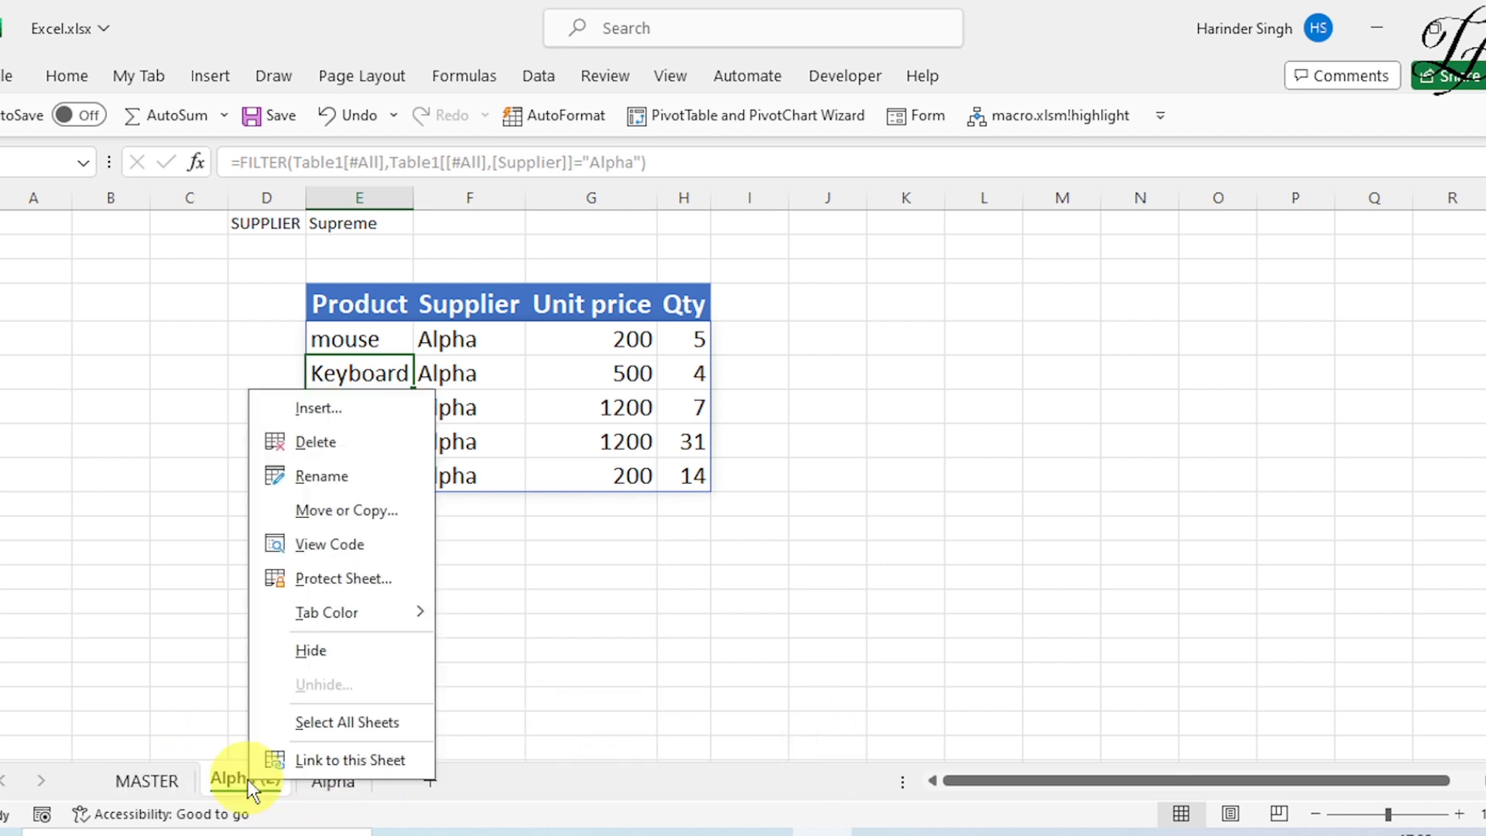
{"action": "left_click", "coordinate": [345, 474]}
{"action": "type", "text": "Beta"}
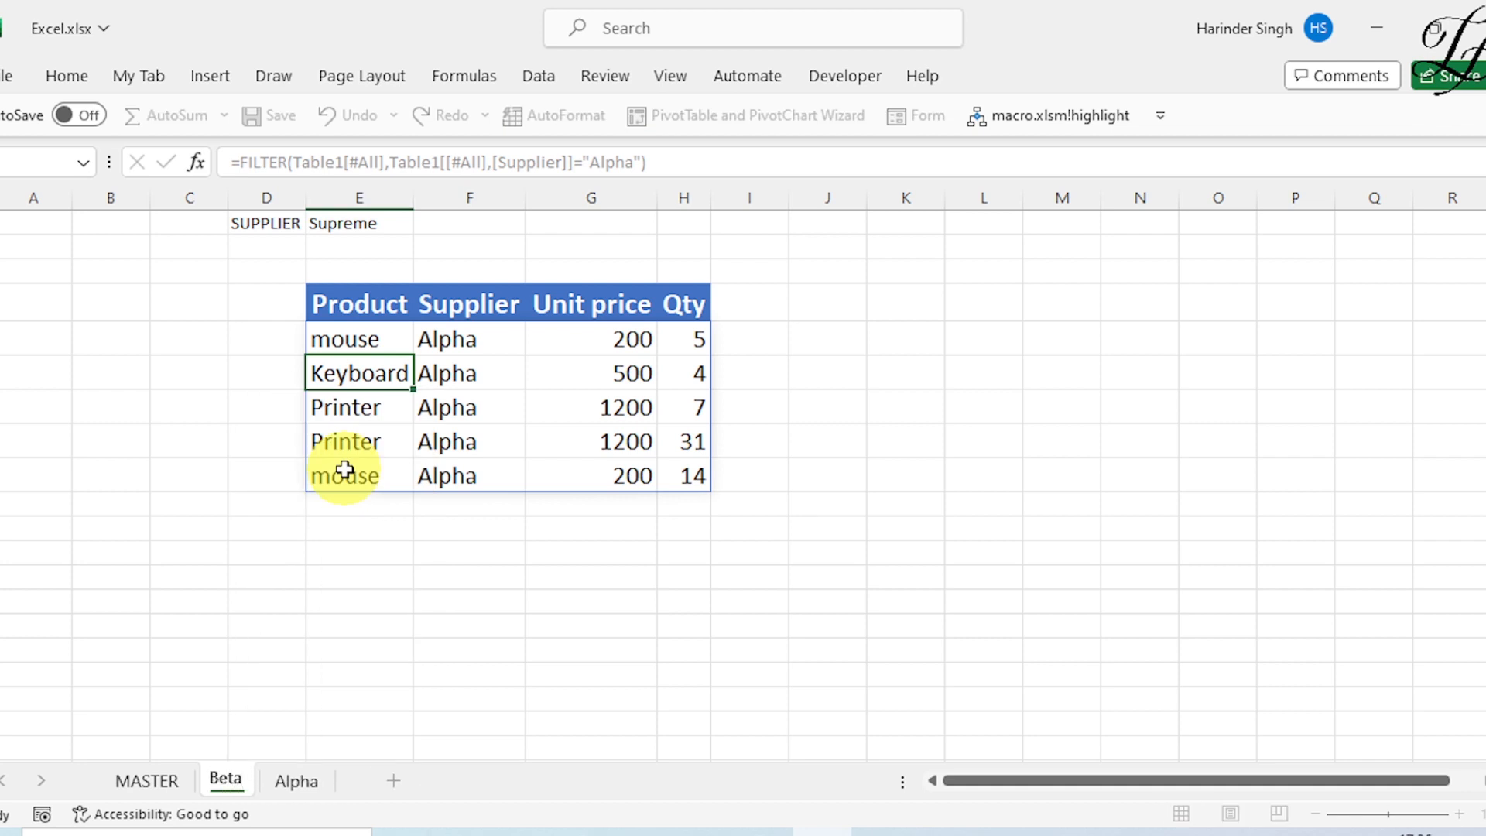
{"action": "key", "text": "Return"}
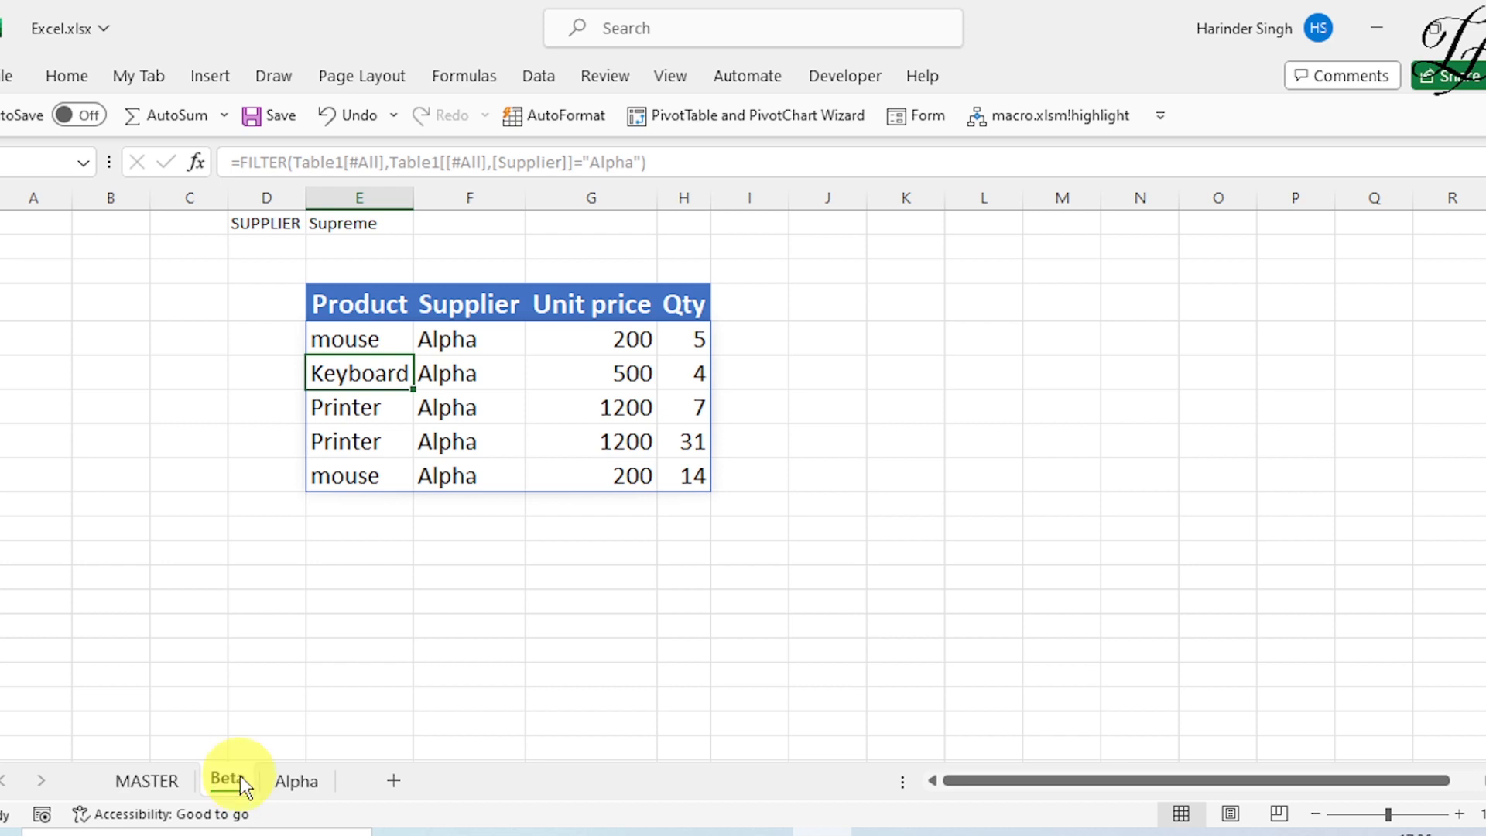
- Change the supplier criterion in cell E5's FILTER formula on the Beta sheet to "Beta"
{"action": "double_click", "coordinate": [348, 346]}
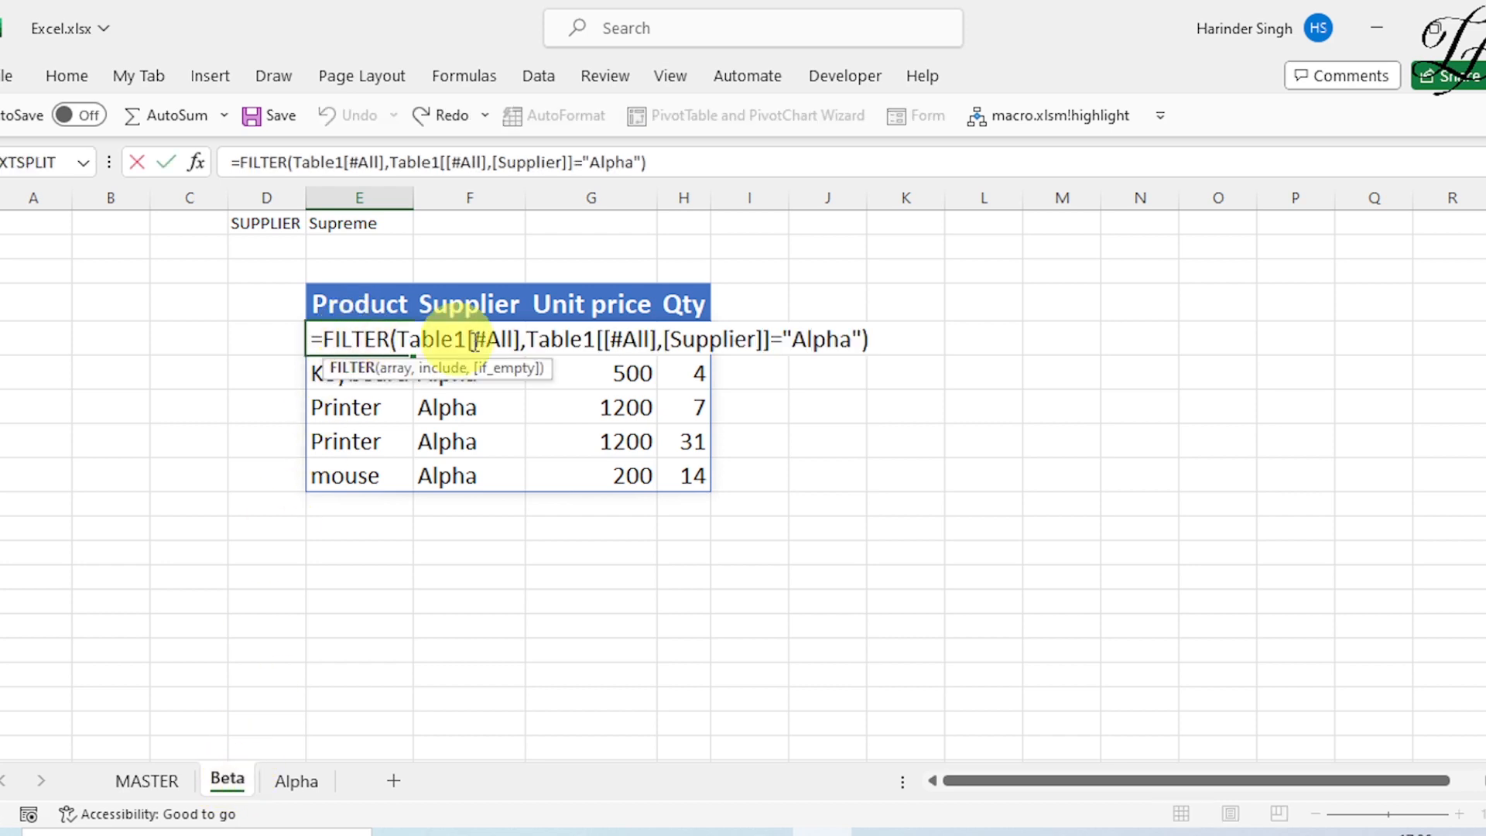
{"action": "left_click", "coordinate": [849, 336]}
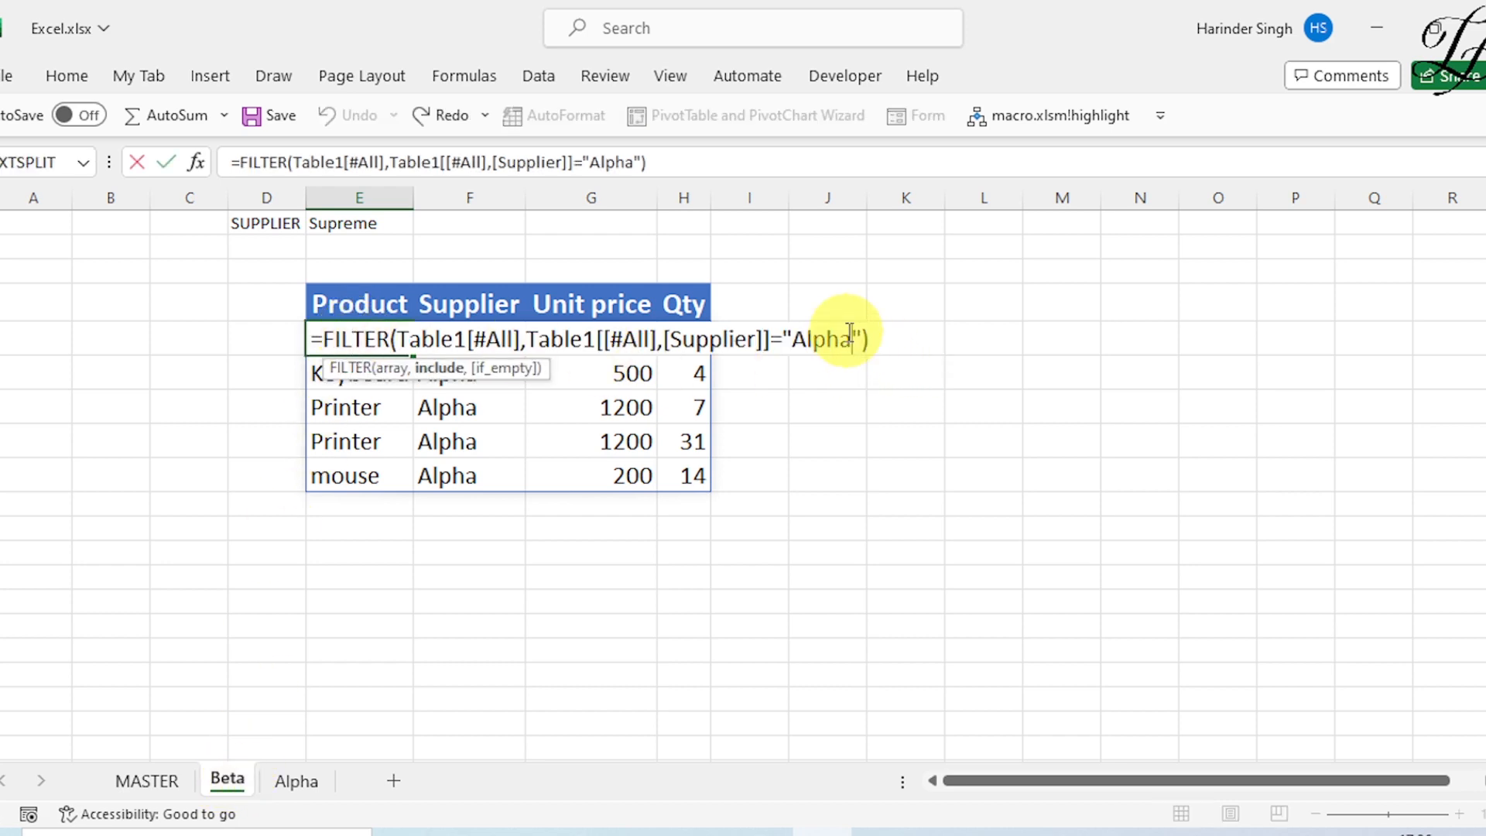
{"action": "key", "text": "BackSpace"}
{"action": "key", "text": "BackSpace"}
{"action": "key", "text": "BackSpace"}
{"action": "key", "text": "BackSpace"}
{"action": "key", "text": "BackSpace"}
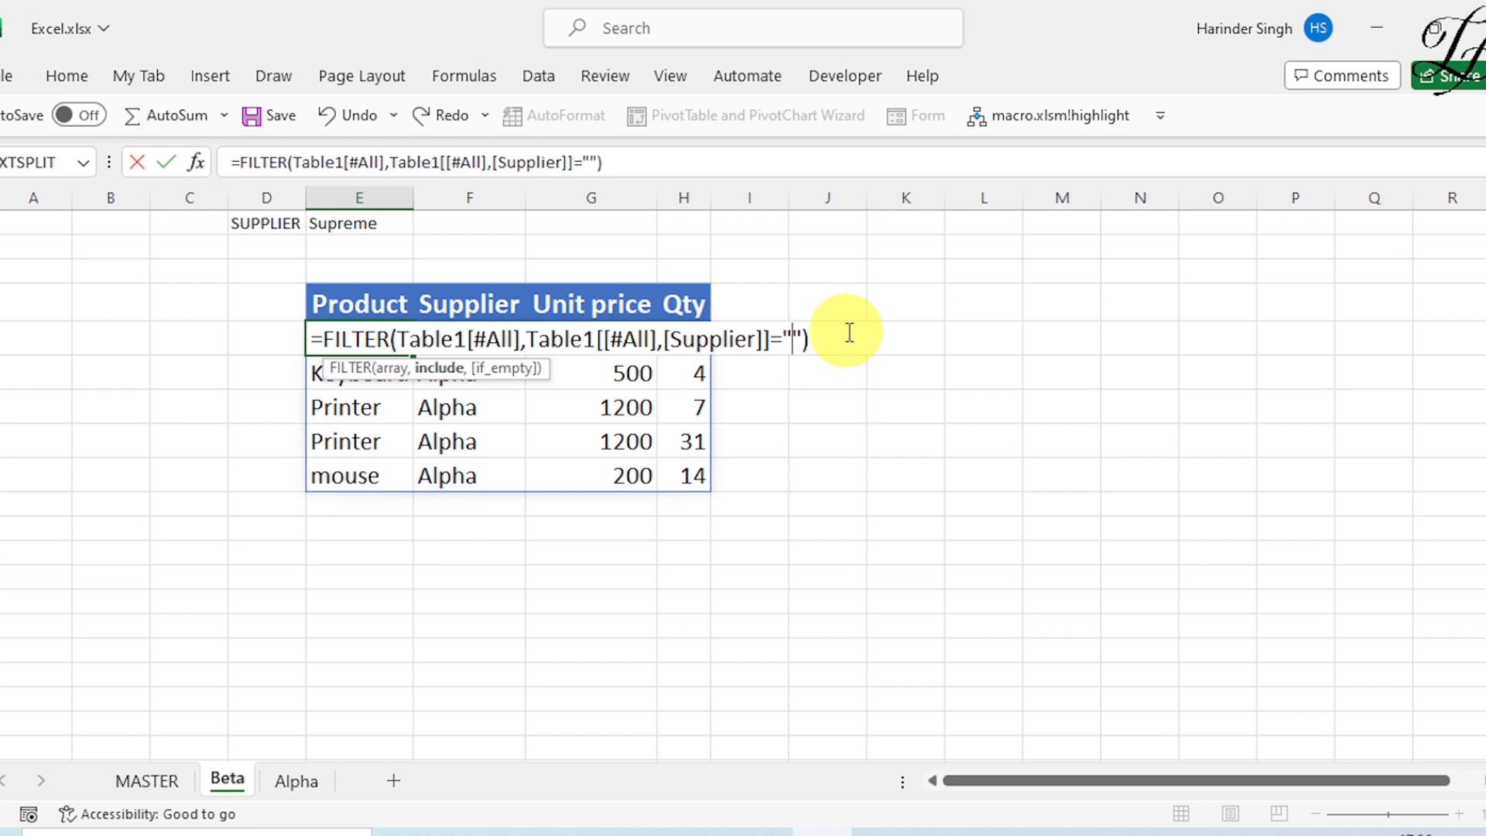
{"action": "type", "text": "Beta"}
{"action": "key", "text": "ctrl+Return"}
{"action": "key", "text": "Return"}
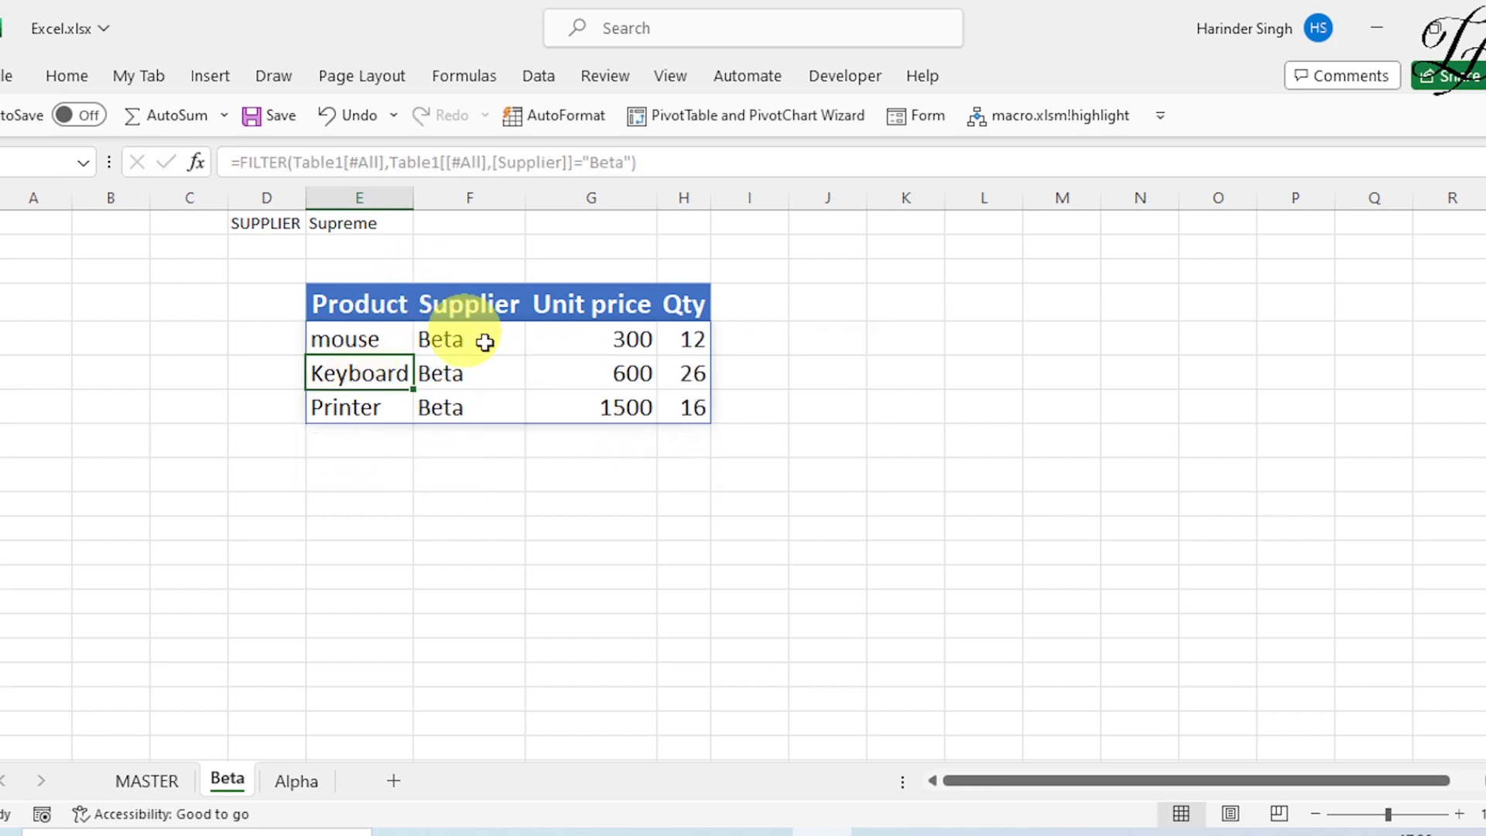
- Create a copy of the Beta sheet and place it between the Beta and Alpha sheets
{"action": "left_click", "coordinate": [310, 782]}
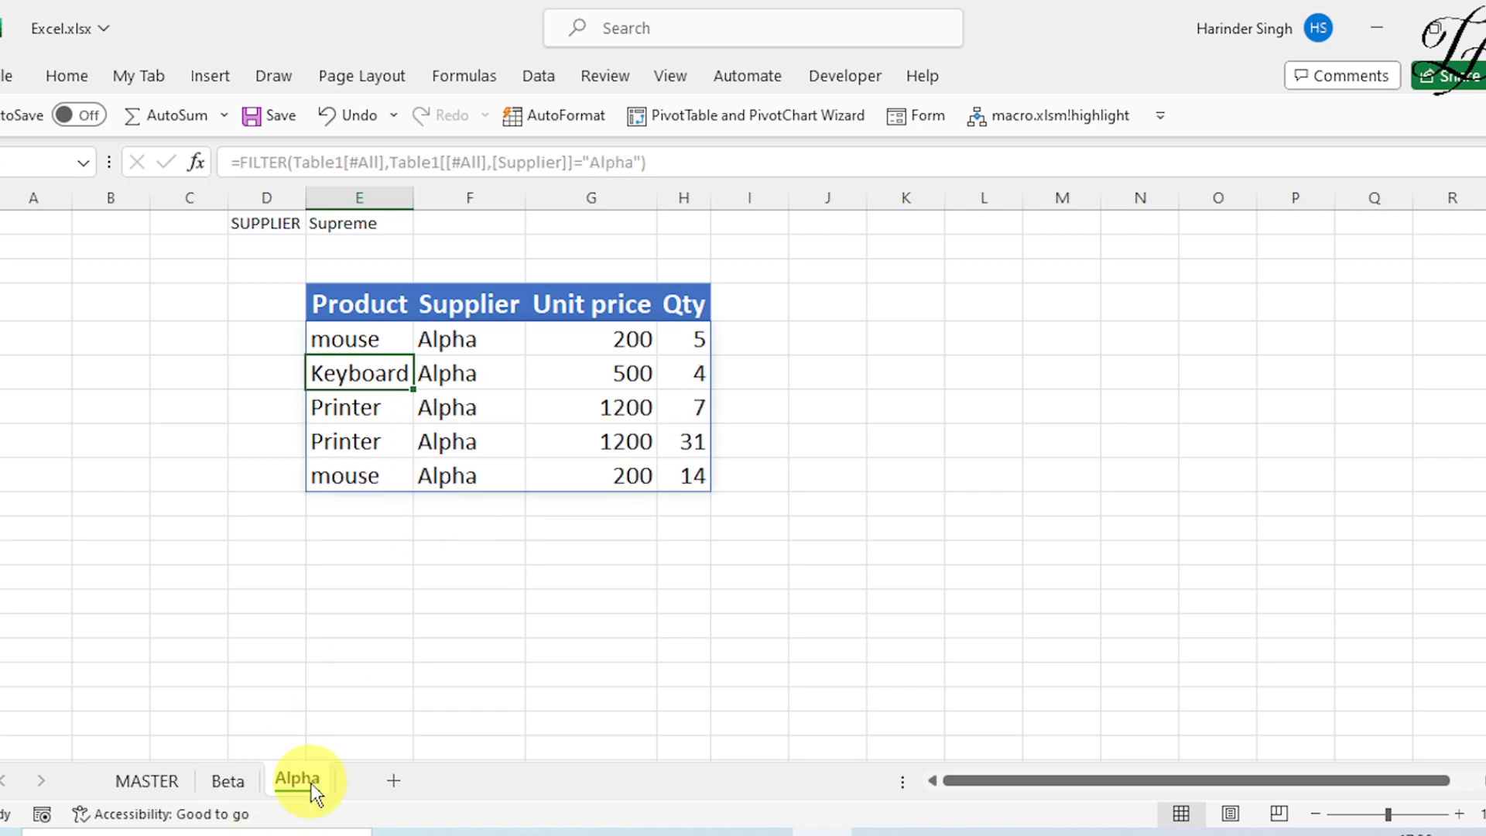
{"action": "left_click", "coordinate": [230, 782]}
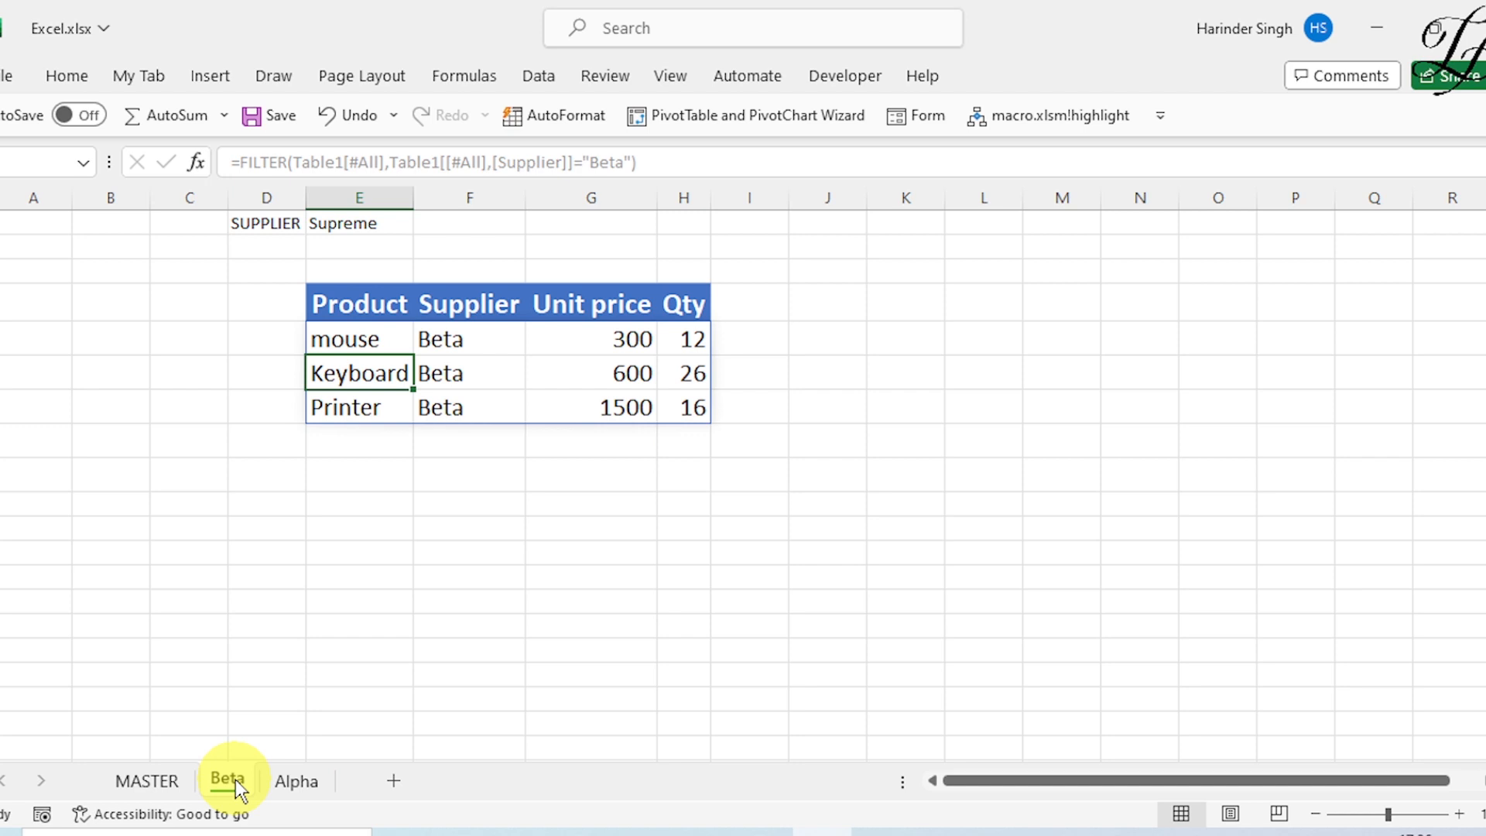
{"action": "right_click", "coordinate": [235, 779]}
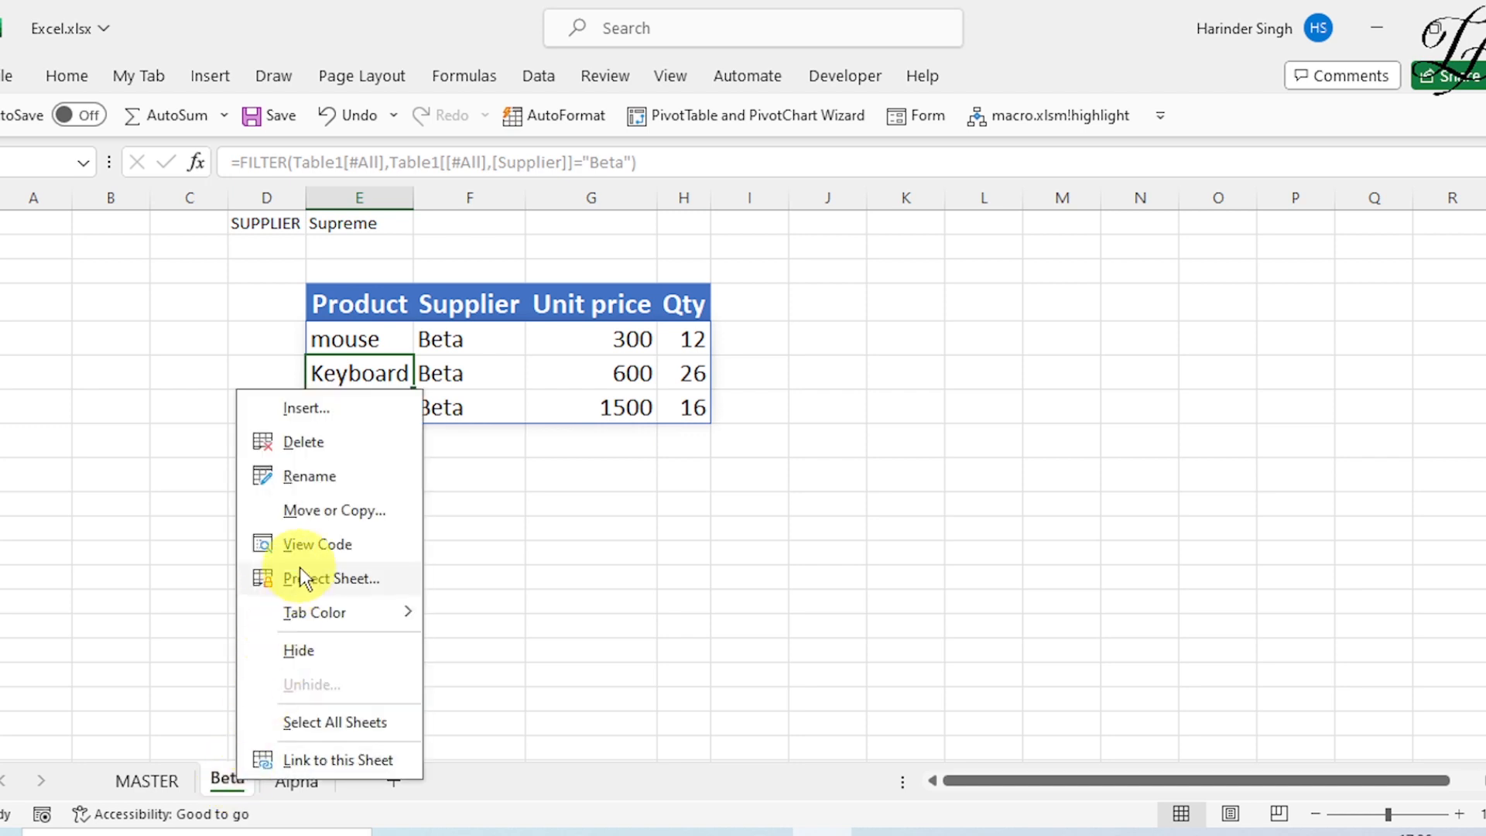
{"action": "left_click", "coordinate": [320, 514]}
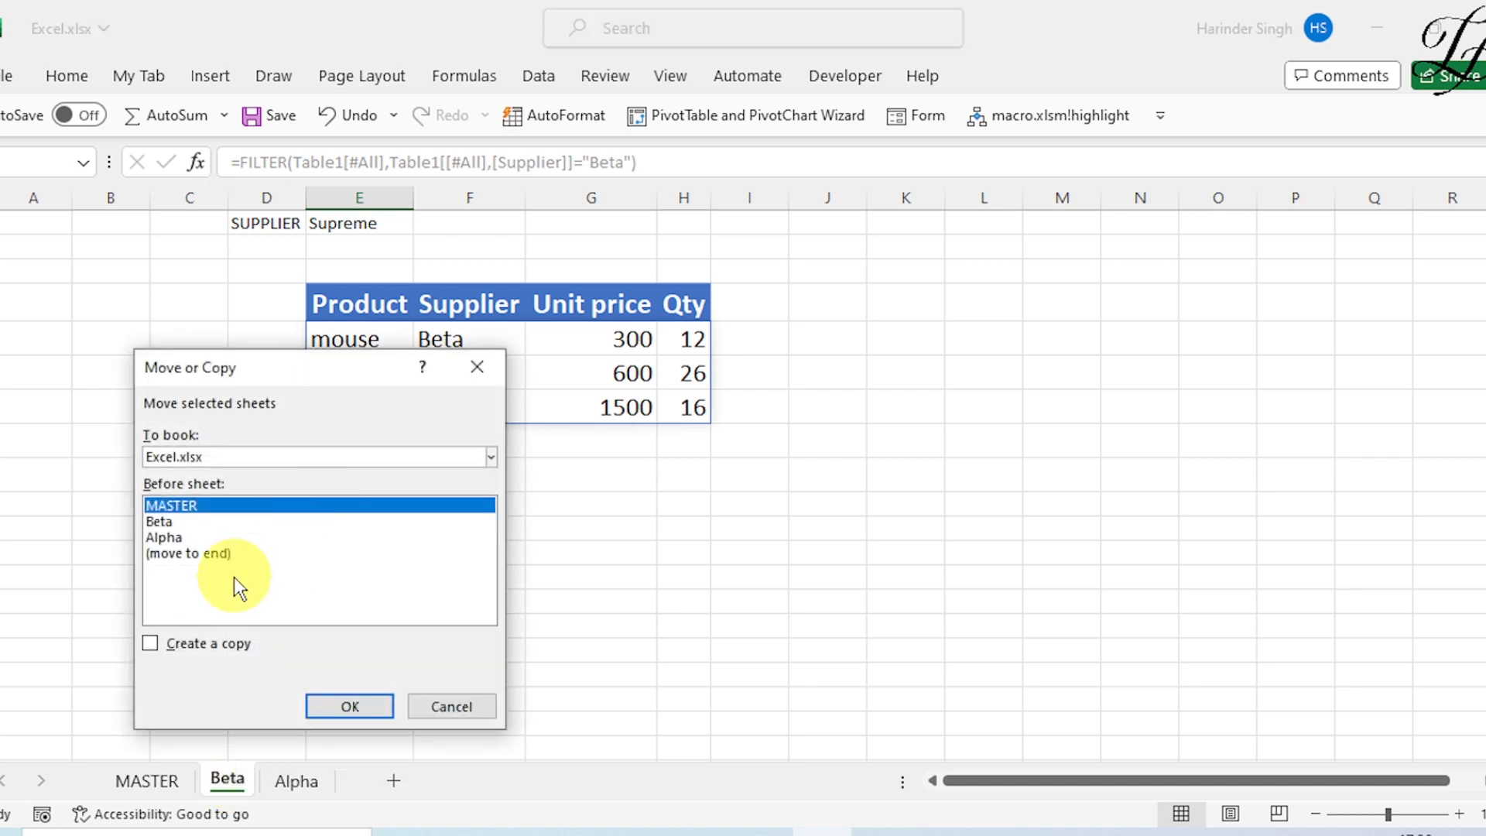
{"action": "left_click", "coordinate": [218, 646]}
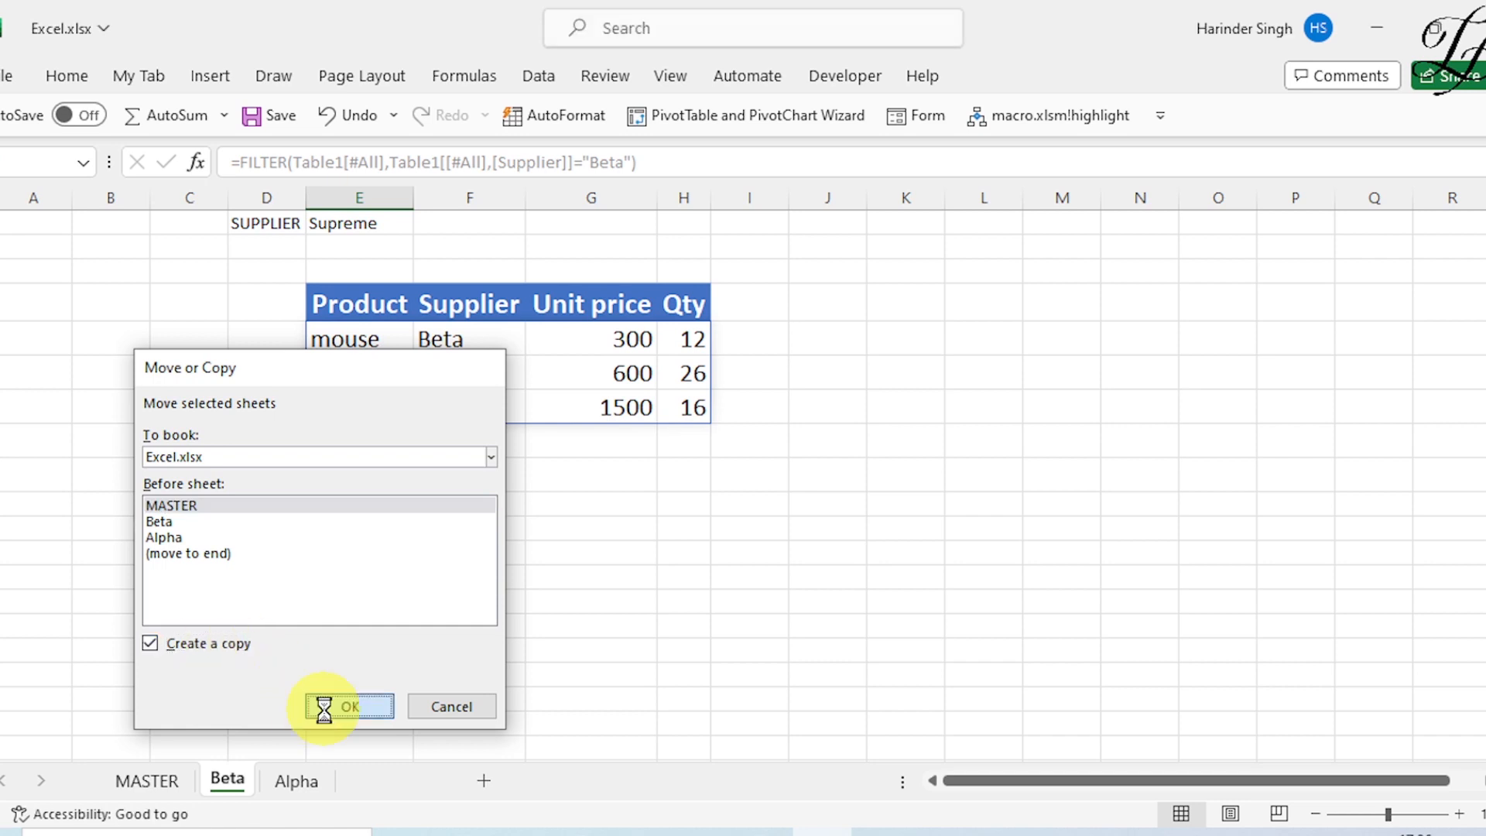
{"action": "left_click", "coordinate": [324, 705]}
{"action": "left_click_drag", "start_coordinate": [126, 783], "coordinate": [299, 773]}
- Rename the copied Beta (2) sheet as Supreme
{"action": "right_click", "coordinate": [299, 774]}
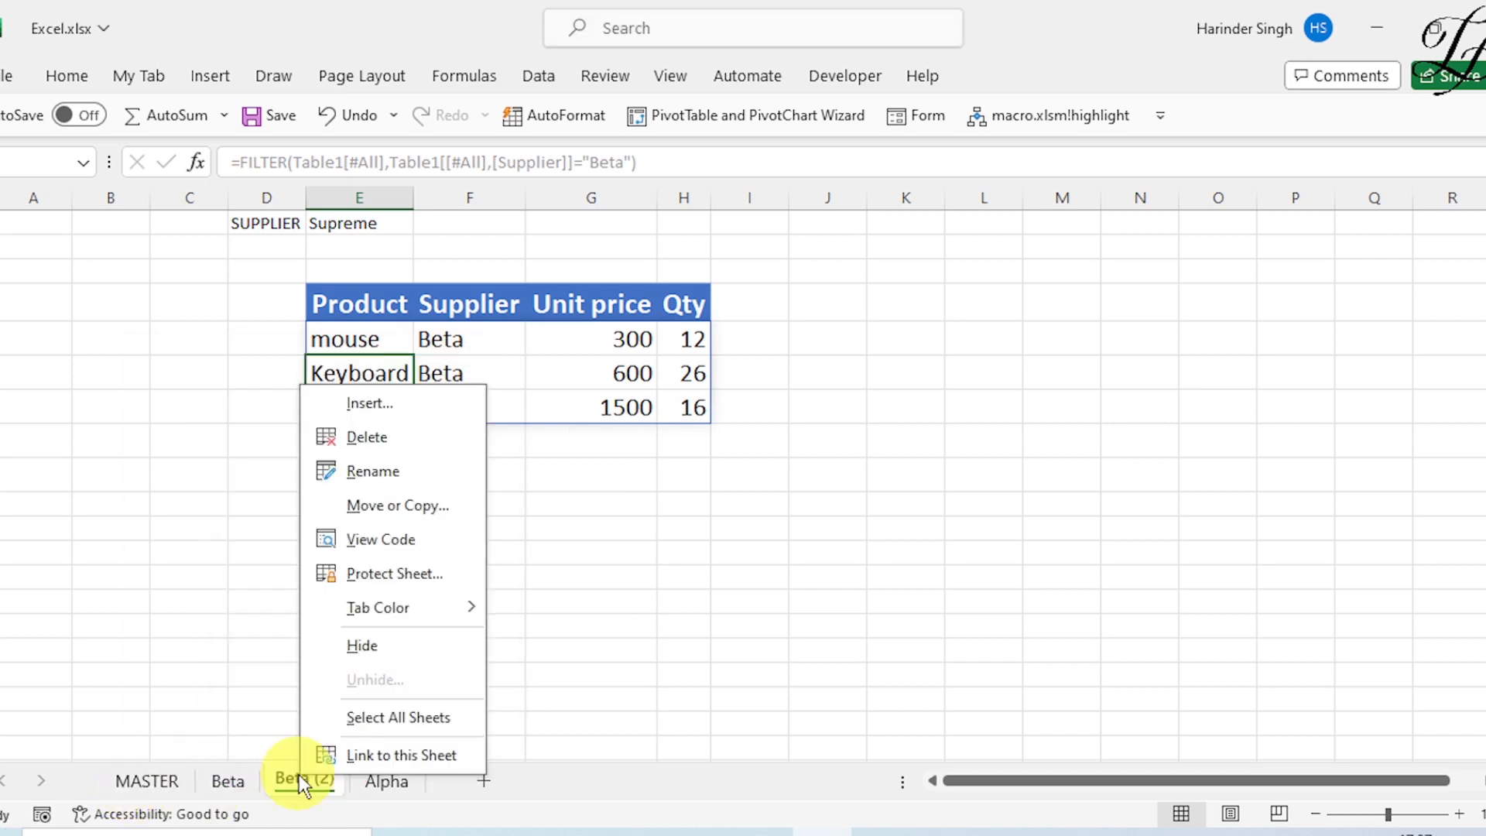
{"action": "left_click", "coordinate": [387, 472]}
{"action": "type", "text": "Supreme"}
{"action": "key", "text": "Return"}
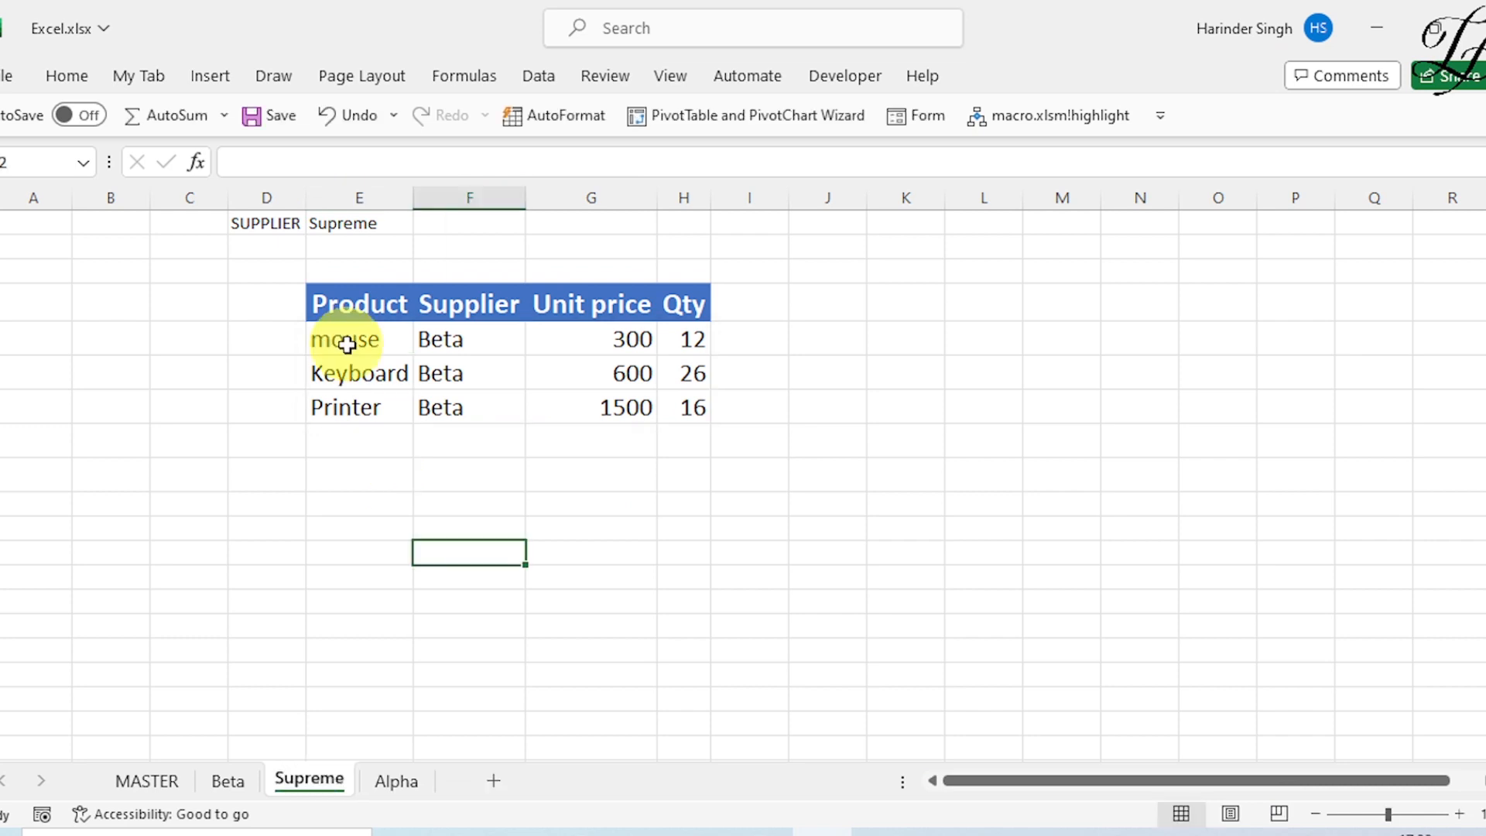
- Change the supplier criterion in cell E5's FILTER formula on the Supreme sheet to "Supreme"
{"action": "left_click", "coordinate": [341, 338]}
{"action": "double_click", "coordinate": [350, 338]}
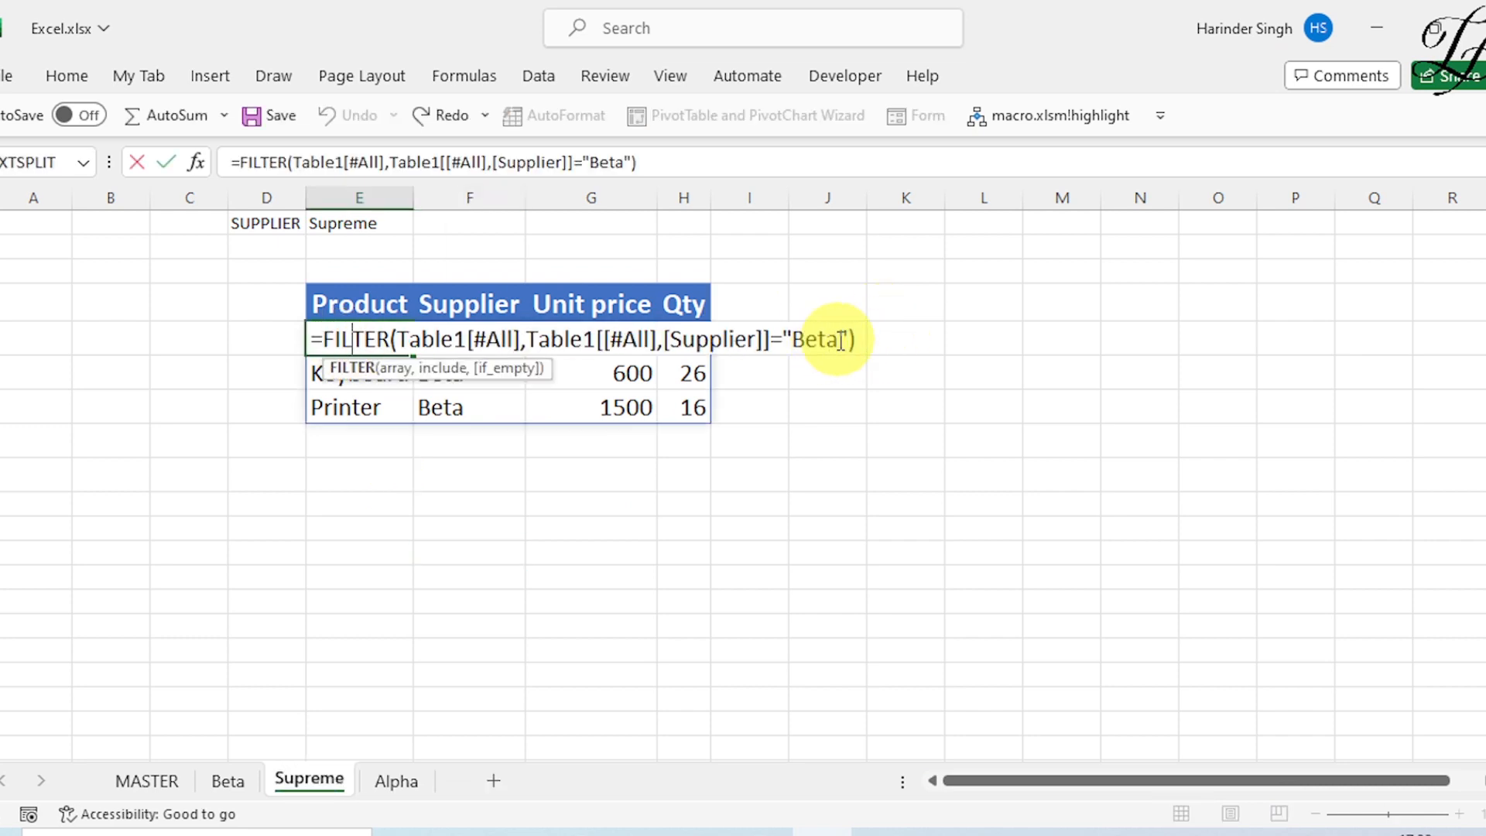
{"action": "left_click_drag", "start_coordinate": [838, 341], "coordinate": [802, 340]}
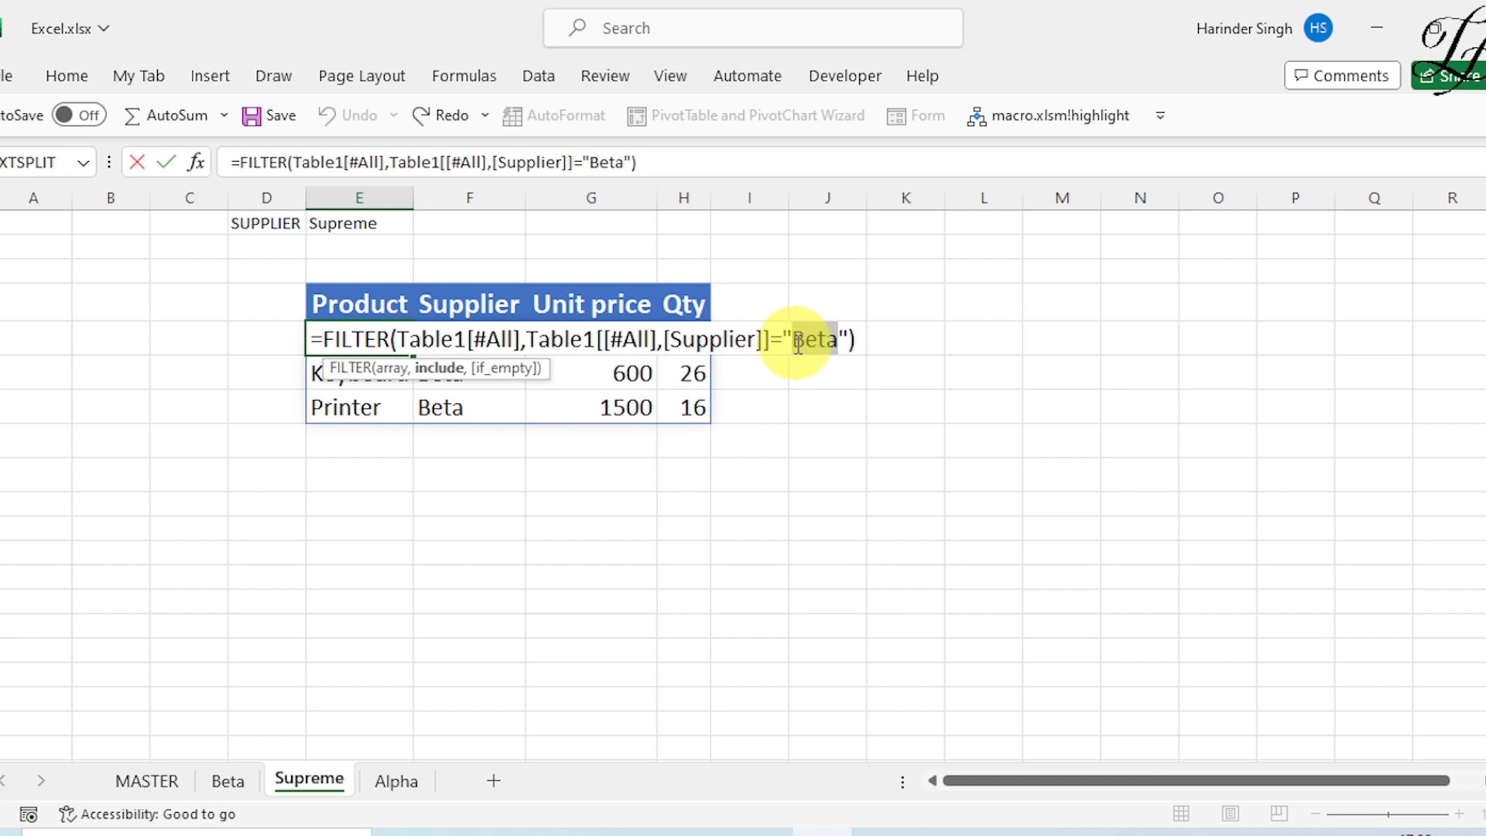
{"action": "type", "text": "Su"}
{"action": "type", "text": "preme"}
{"action": "key", "text": "Return"}
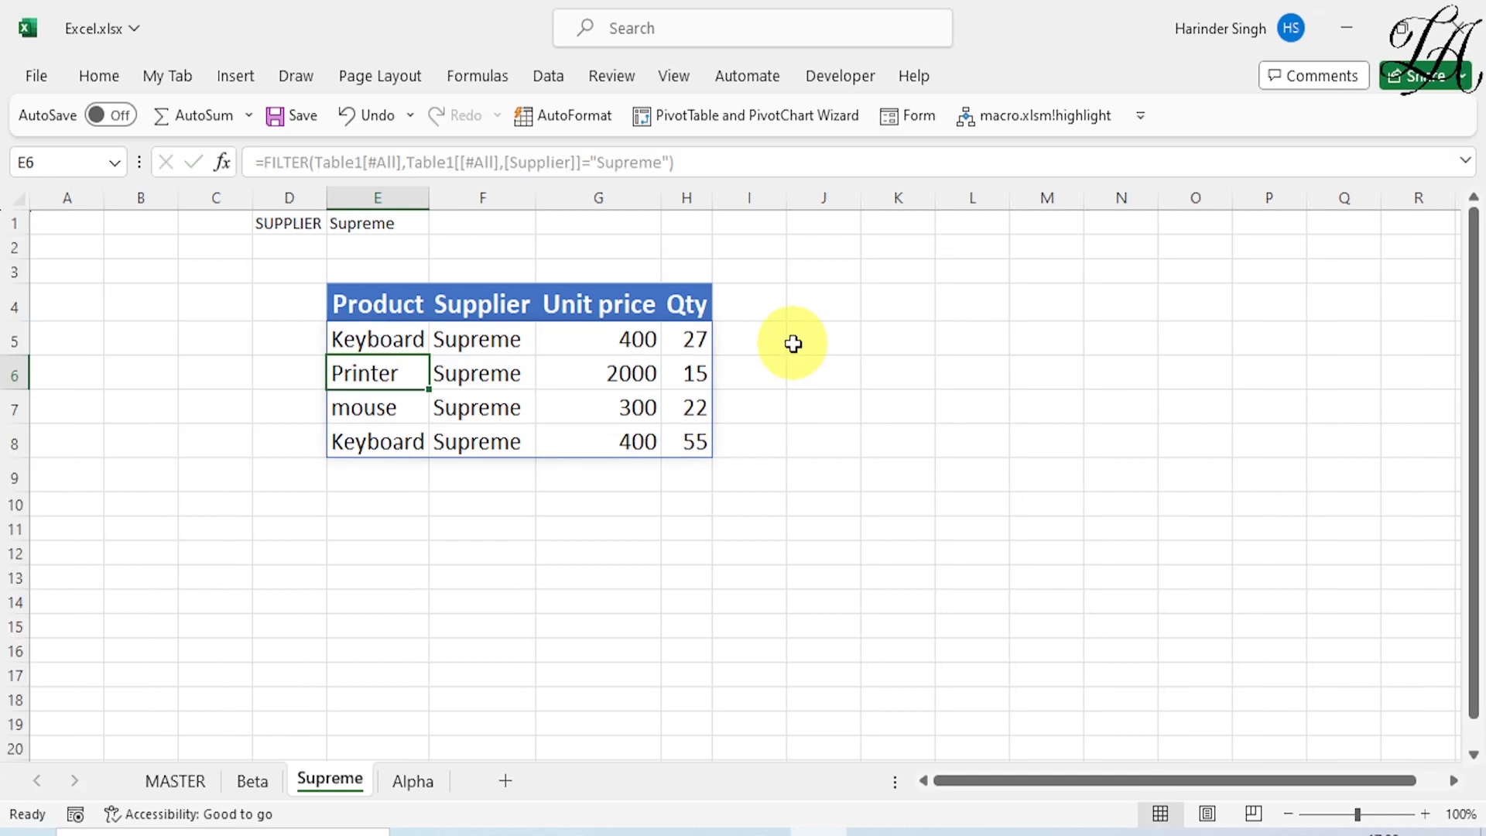
- Try to clear the Keyboard row's supplier in cell F6 of the filtered results on the Beta sheet
{"action": "left_click", "coordinate": [257, 781]}
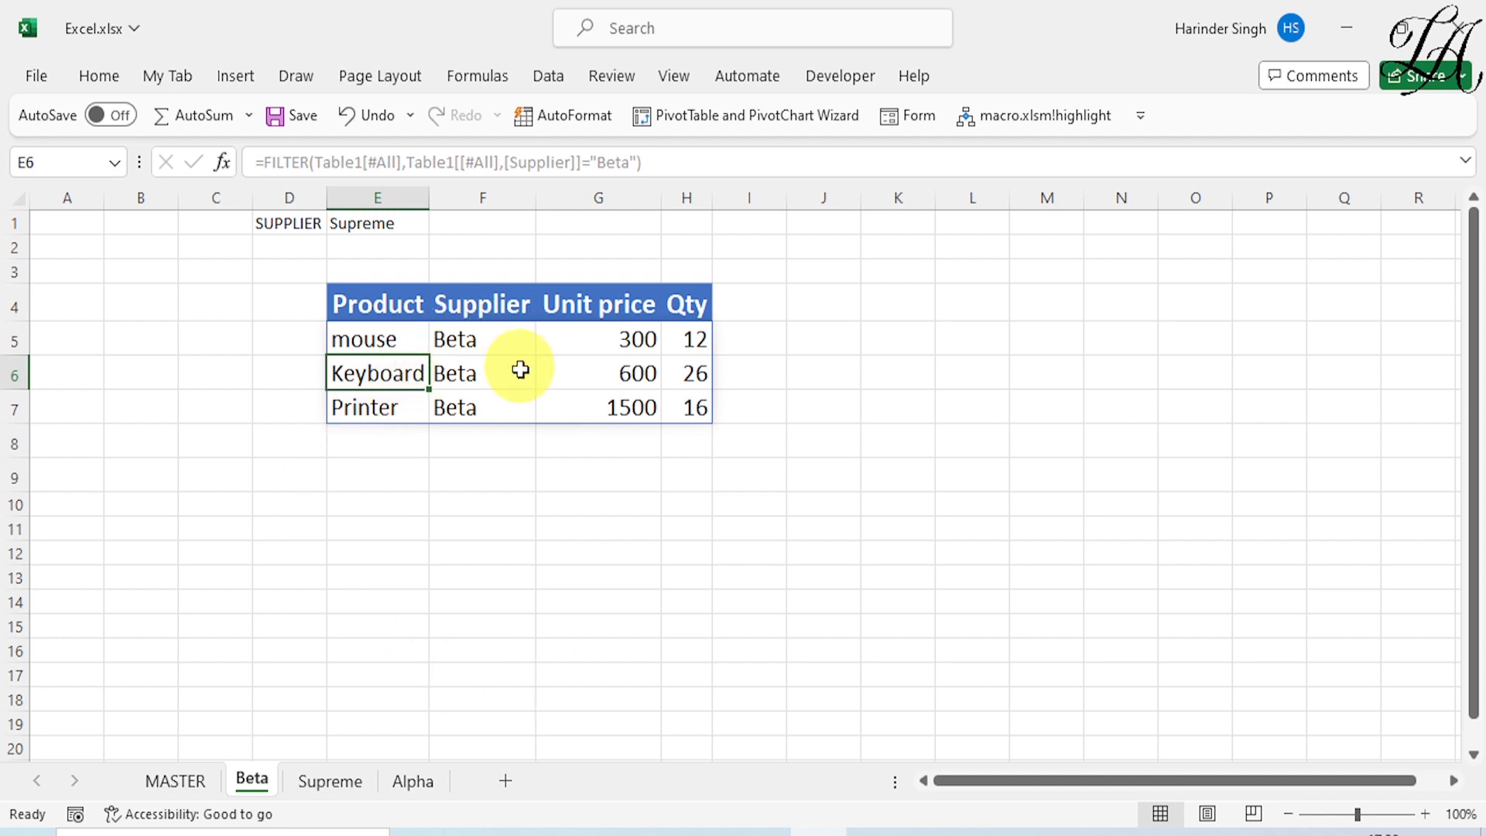
{"action": "left_click", "coordinate": [484, 381]}
{"action": "key", "text": "BackSpace"}
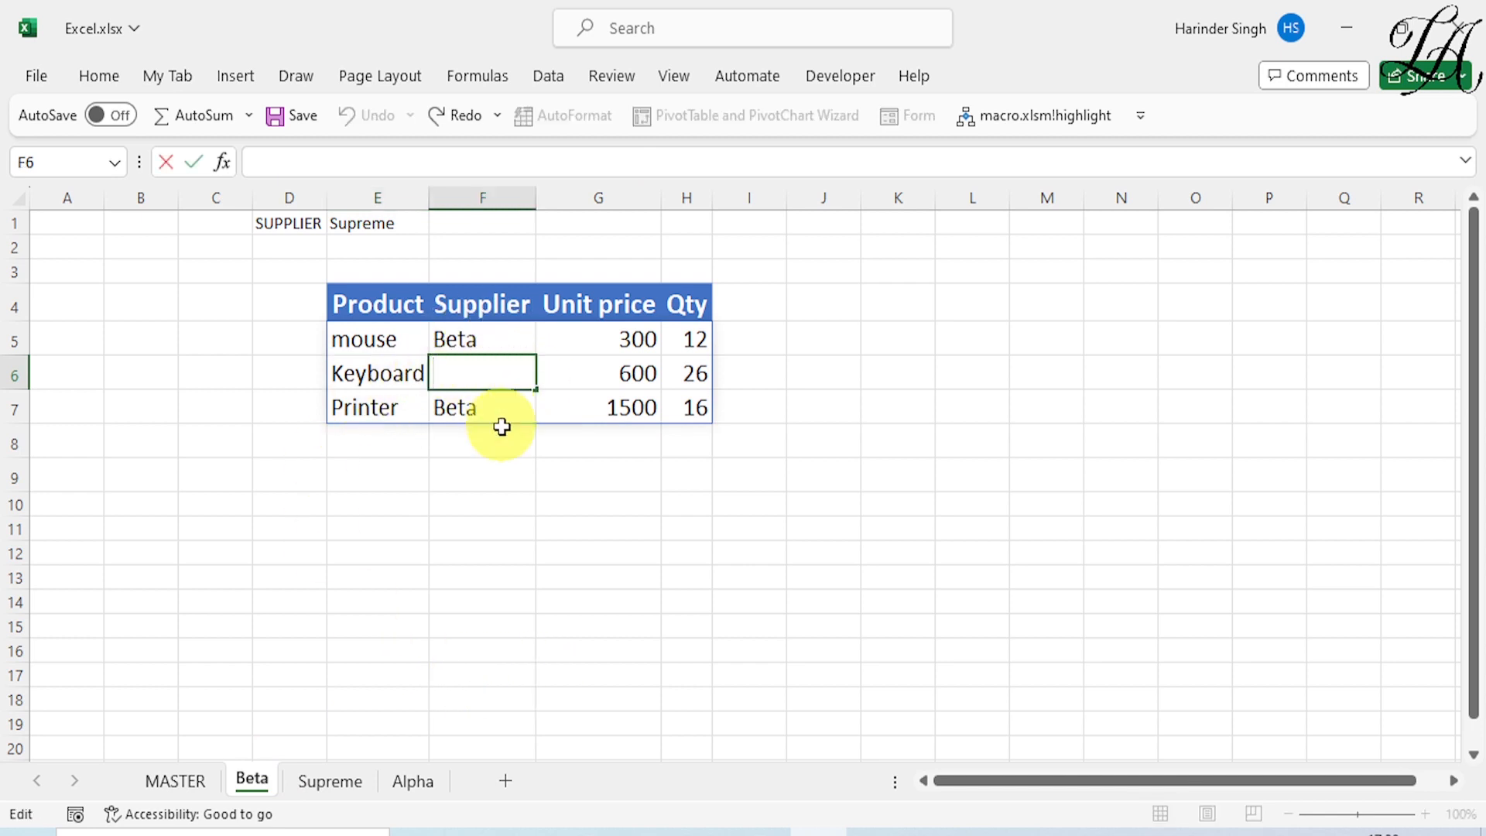
{"action": "left_click", "coordinate": [553, 375]}
{"action": "key", "text": "BackSpace"}
{"action": "left_click", "coordinate": [461, 374]}
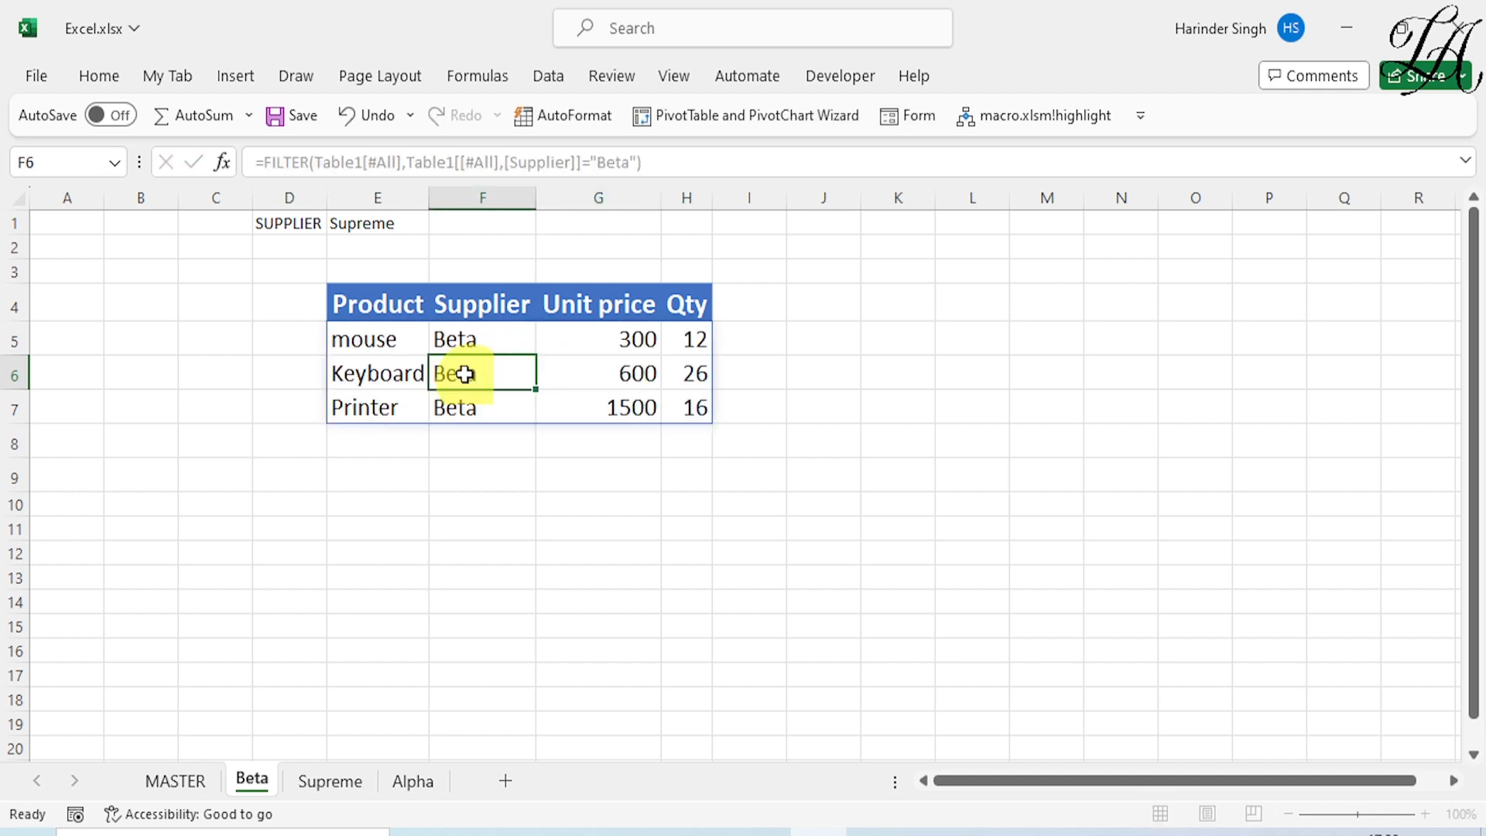
{"action": "key", "text": "BackSpace"}
{"action": "key", "text": "Left"}
- Try to clear the Keyboard row's unit price in cell G6 and its supplier in cell F6
{"action": "left_click", "coordinate": [630, 373]}
{"action": "key", "text": "BackSpace"}
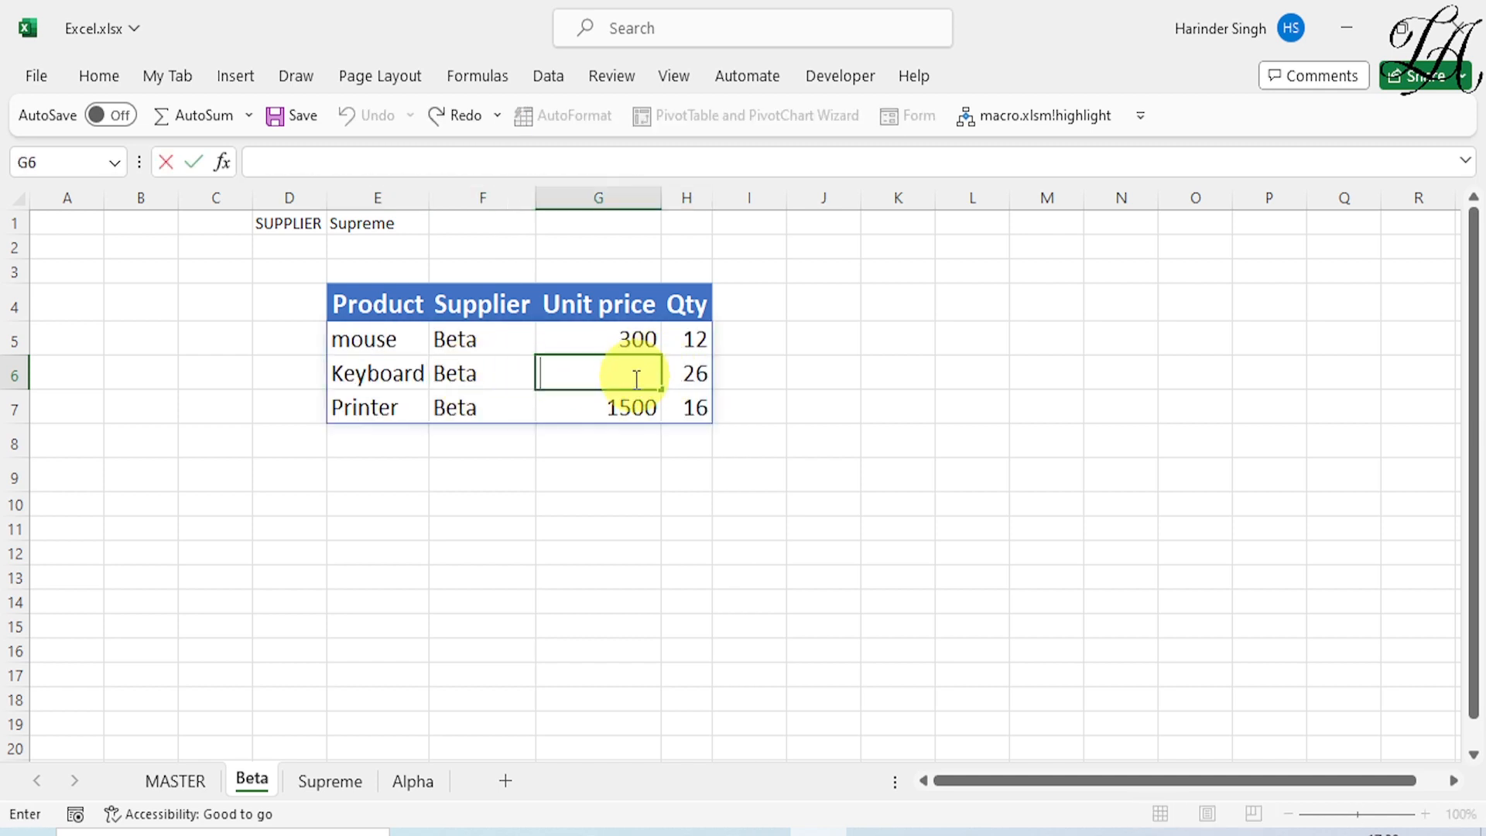
{"action": "left_click", "coordinate": [606, 419]}
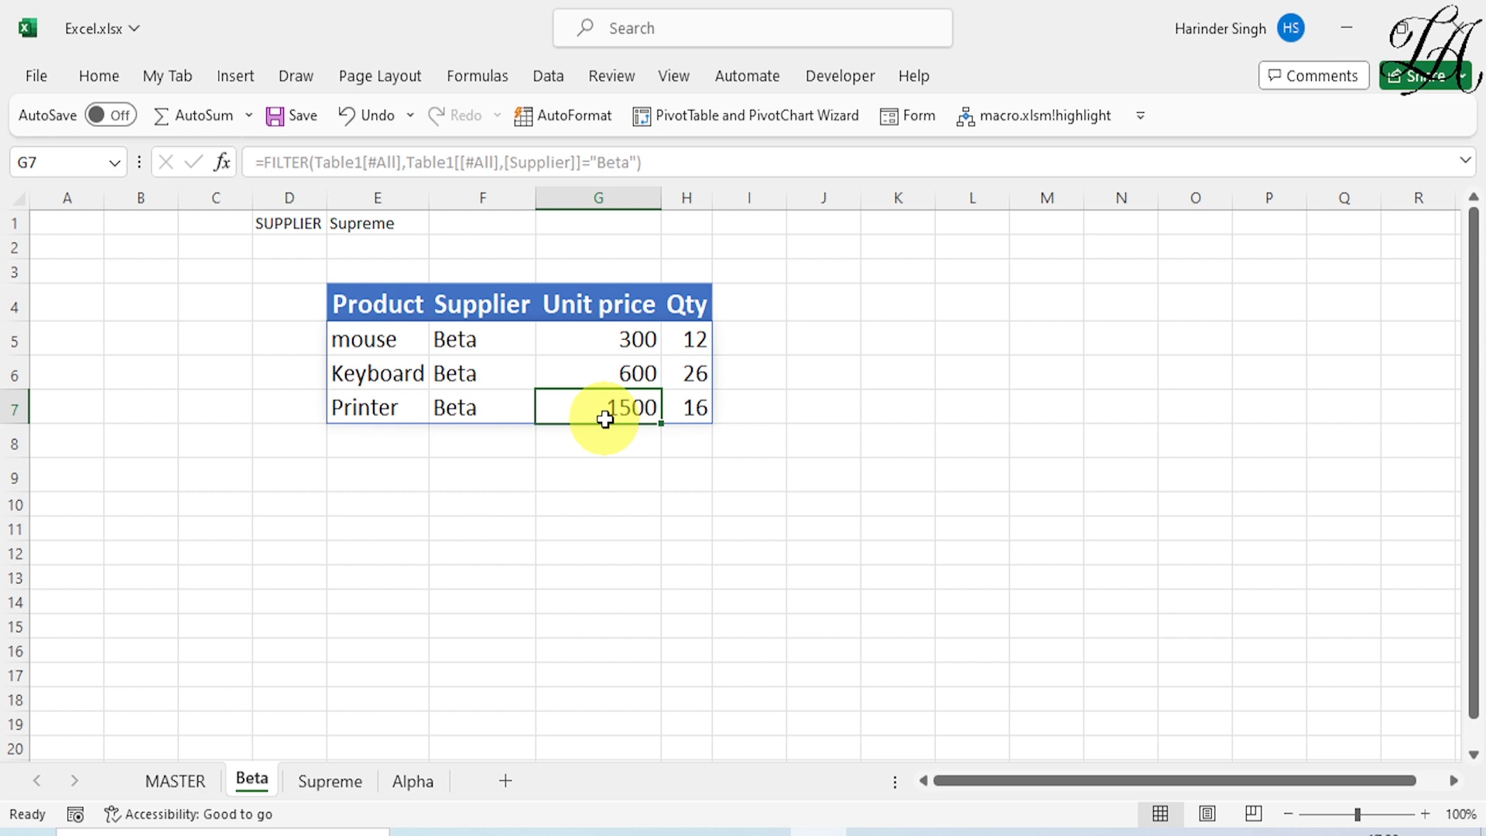
{"action": "left_click", "coordinate": [460, 377]}
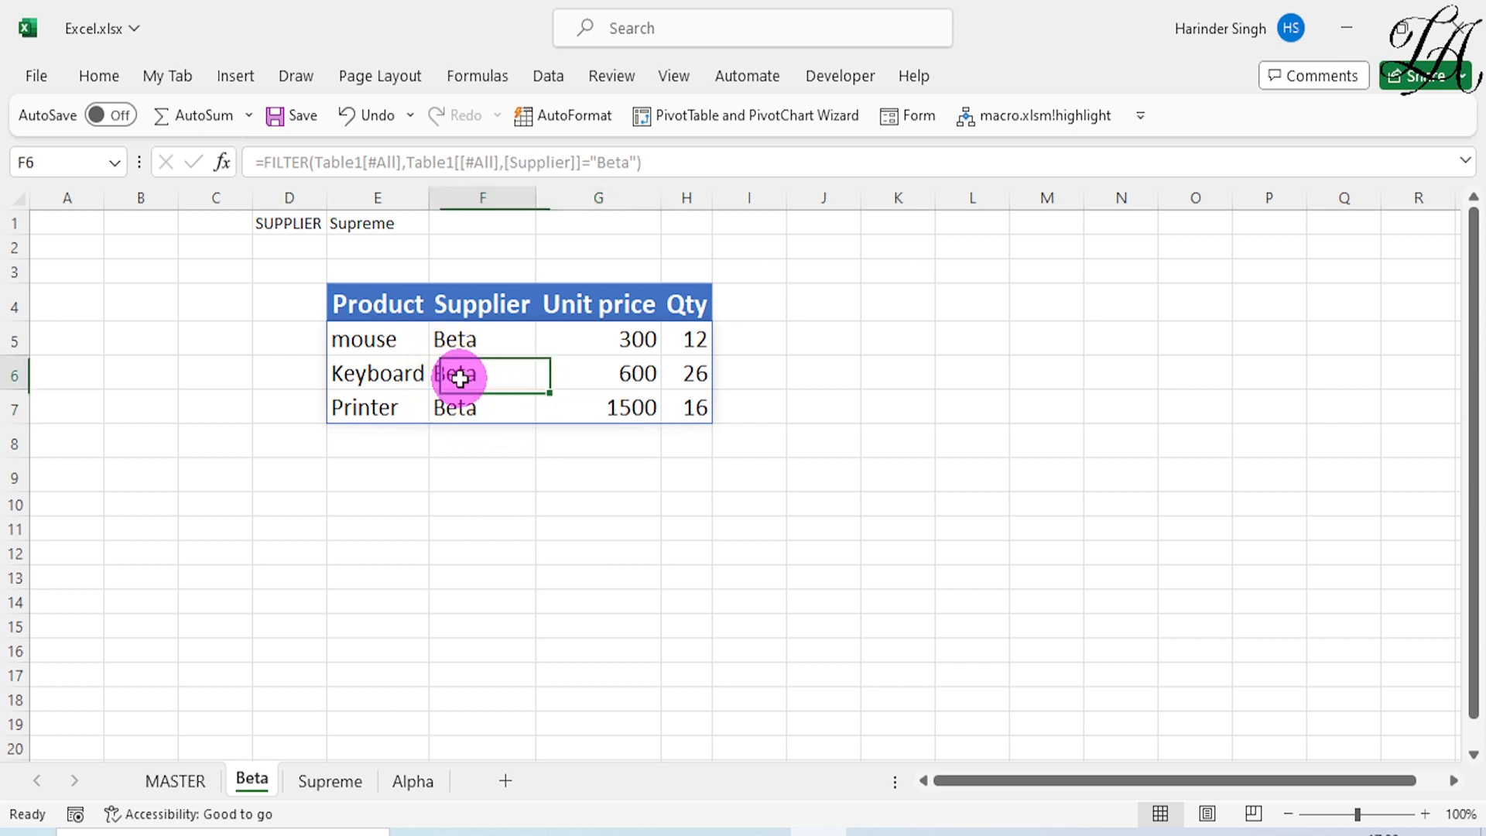
{"action": "key", "text": "BackSpace"}
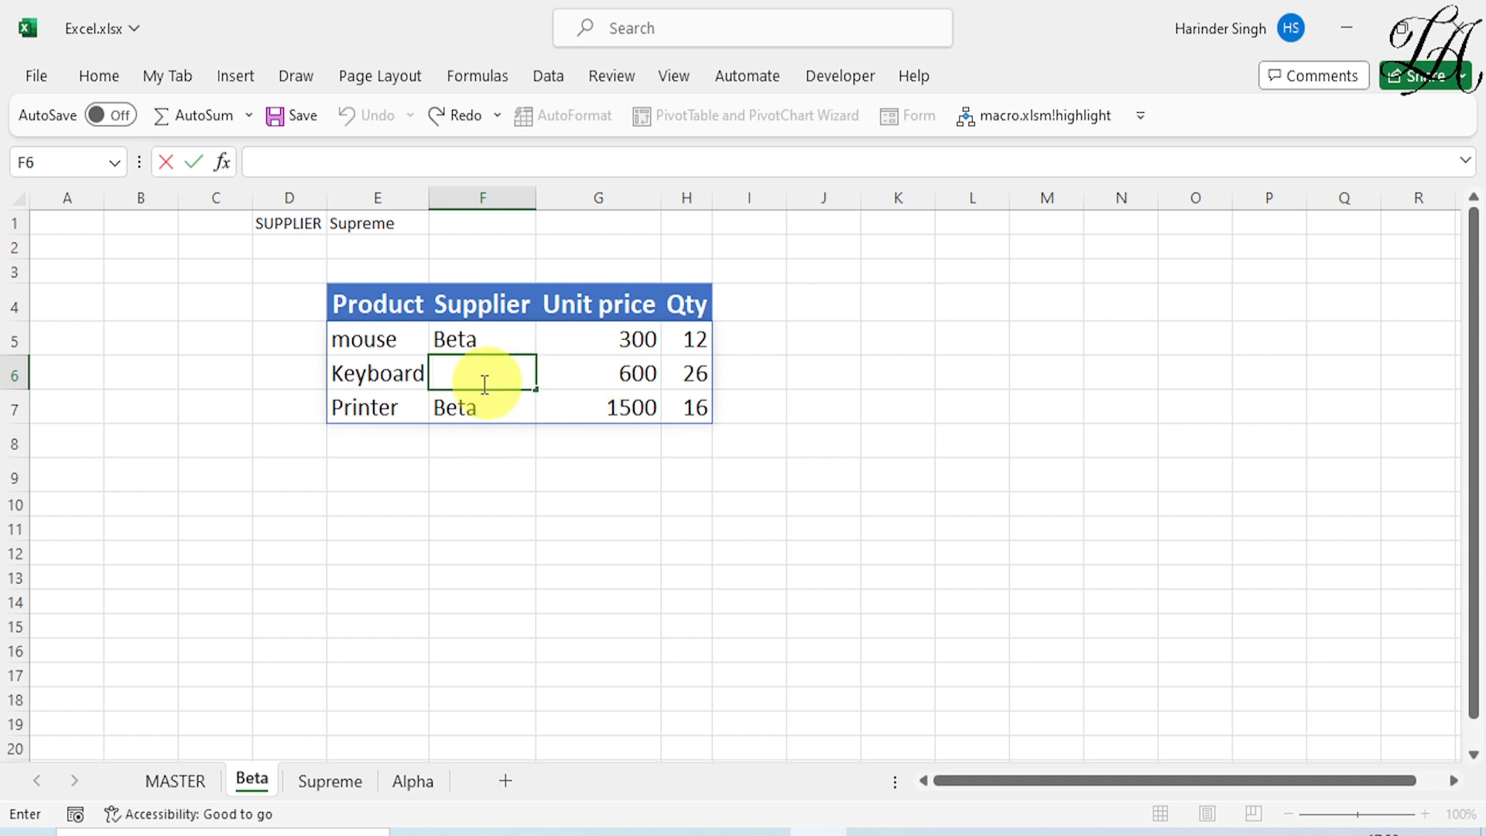
{"action": "left_click", "coordinate": [465, 408]}
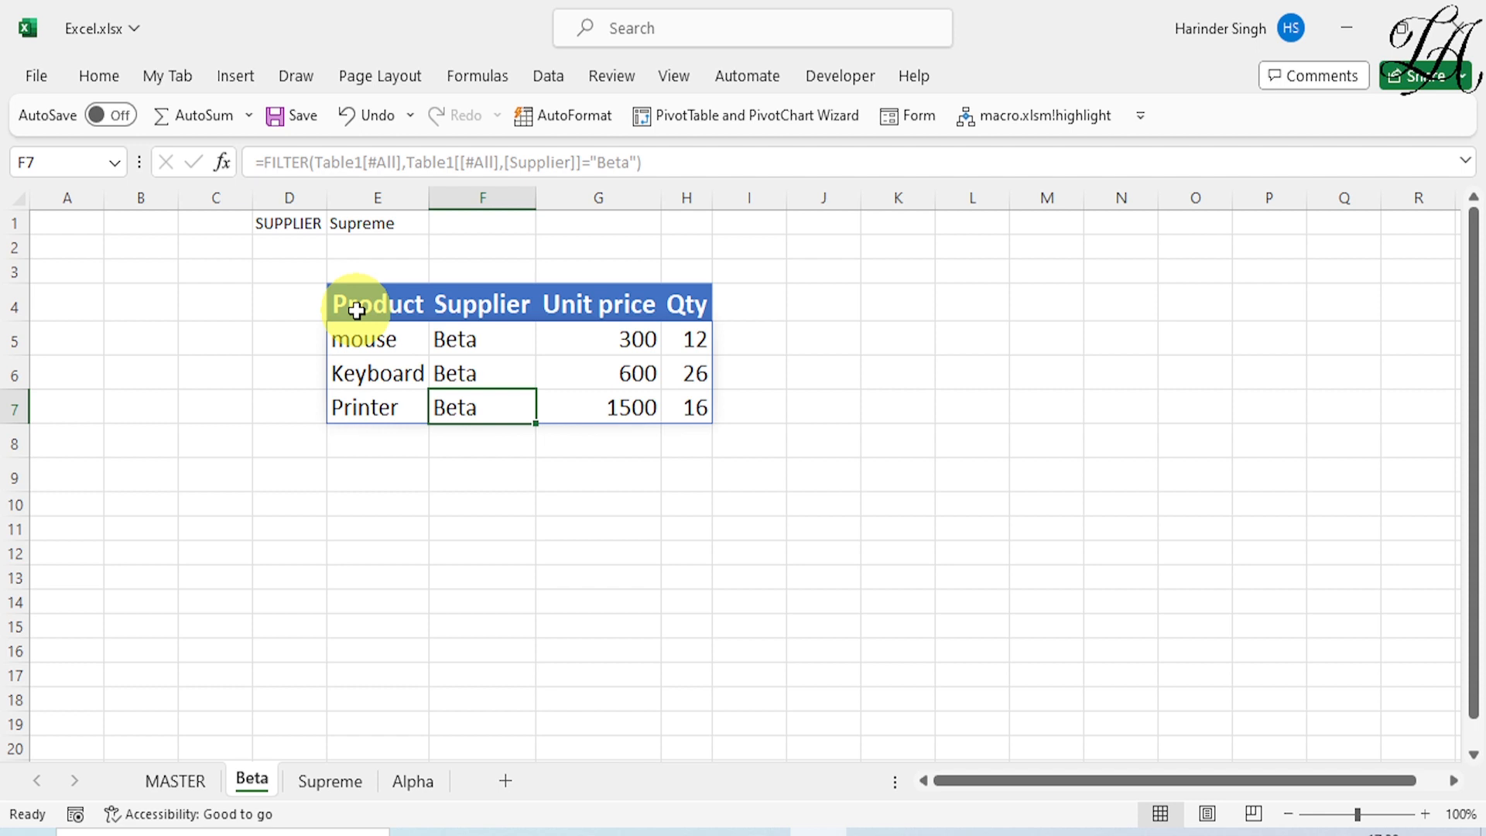
- Convert the filtered results in E4:H7 on the Beta sheet to static values by copying them and pasting values in place
{"action": "left_click_drag", "start_coordinate": [356, 310], "coordinate": [681, 410]}
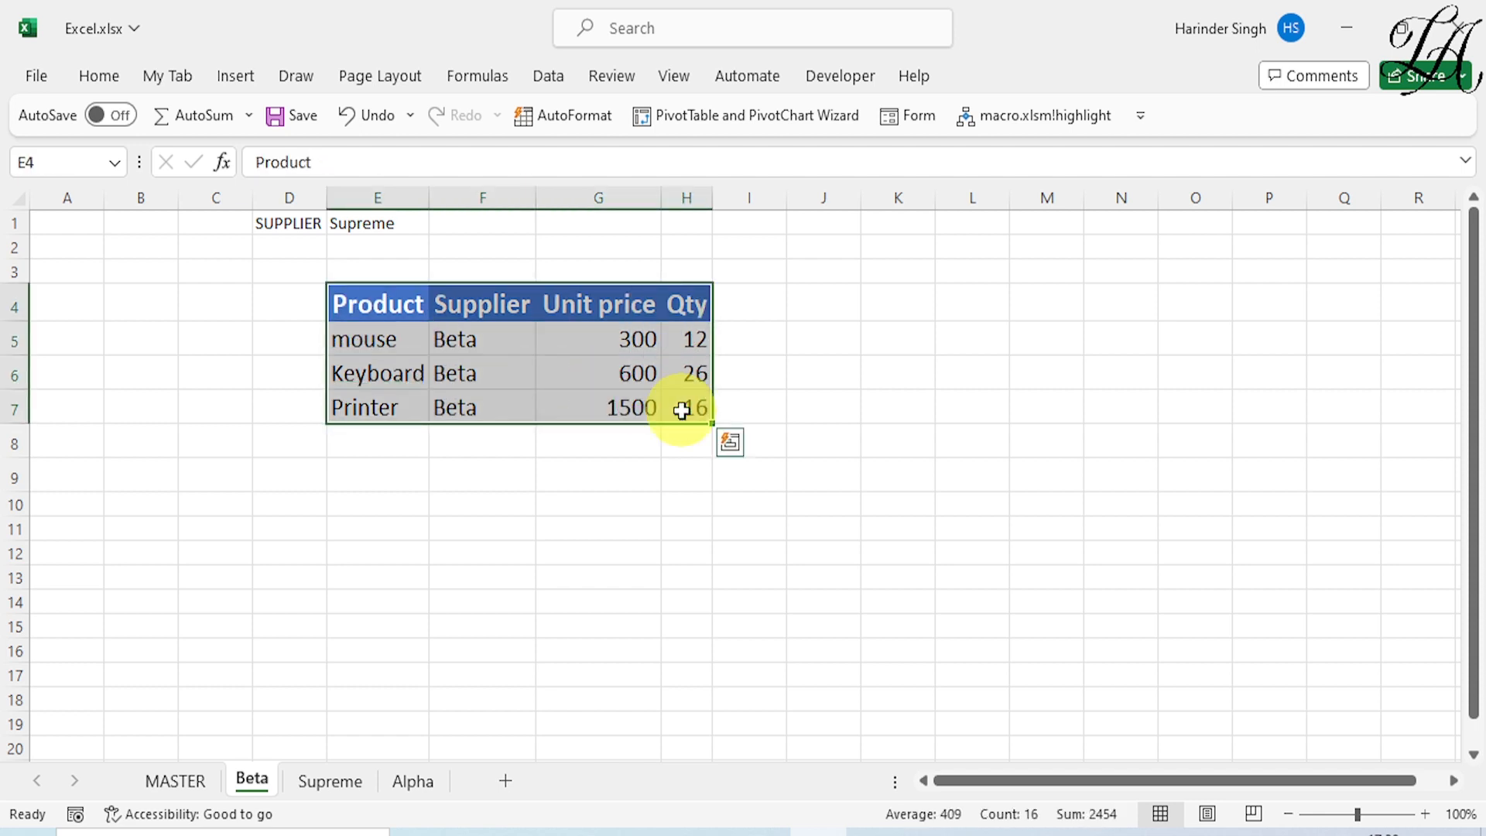
{"action": "key", "text": "ctrl+c"}
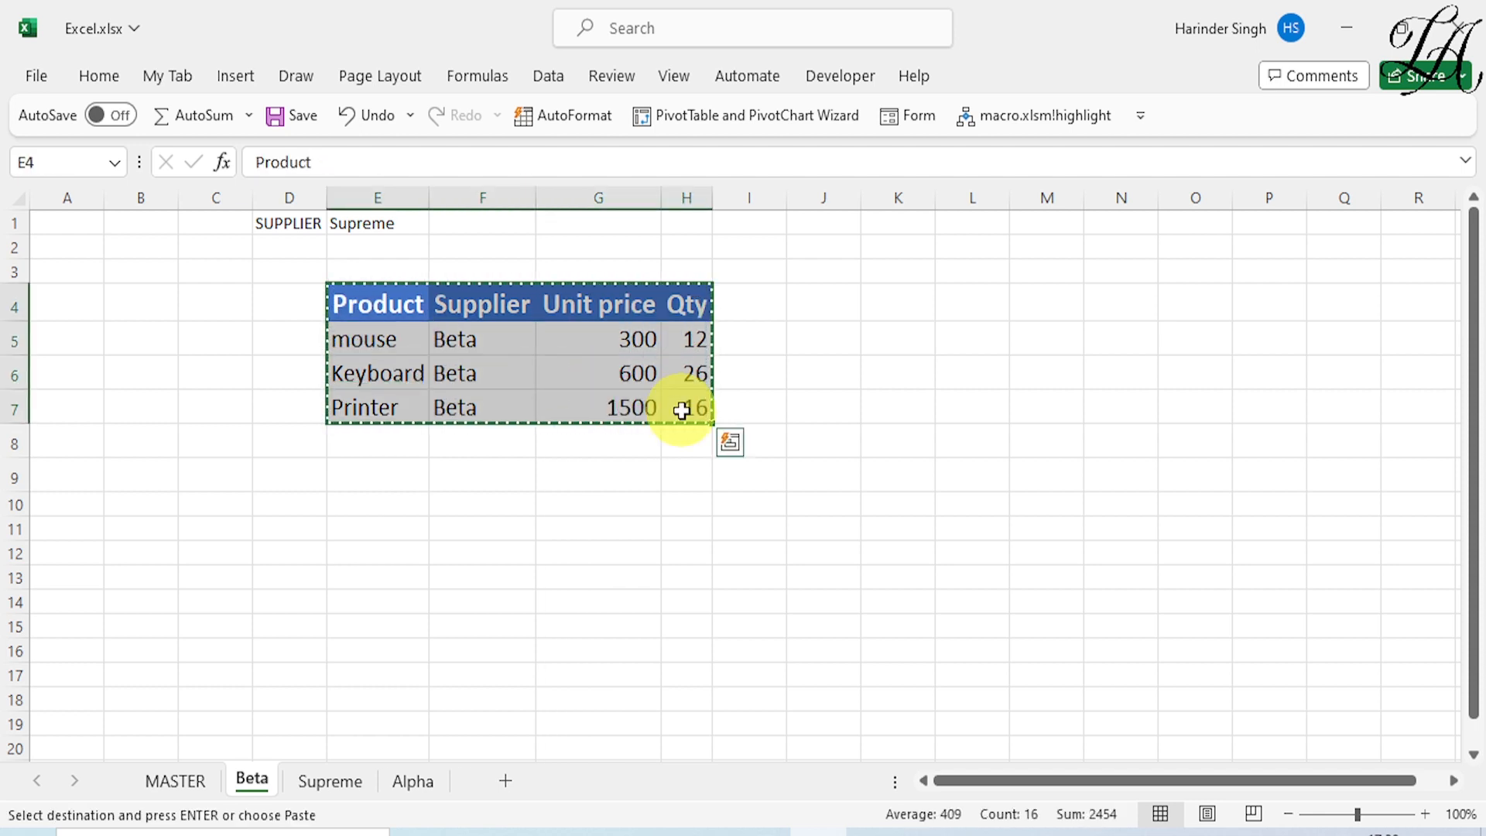
{"action": "right_click", "coordinate": [648, 378]}
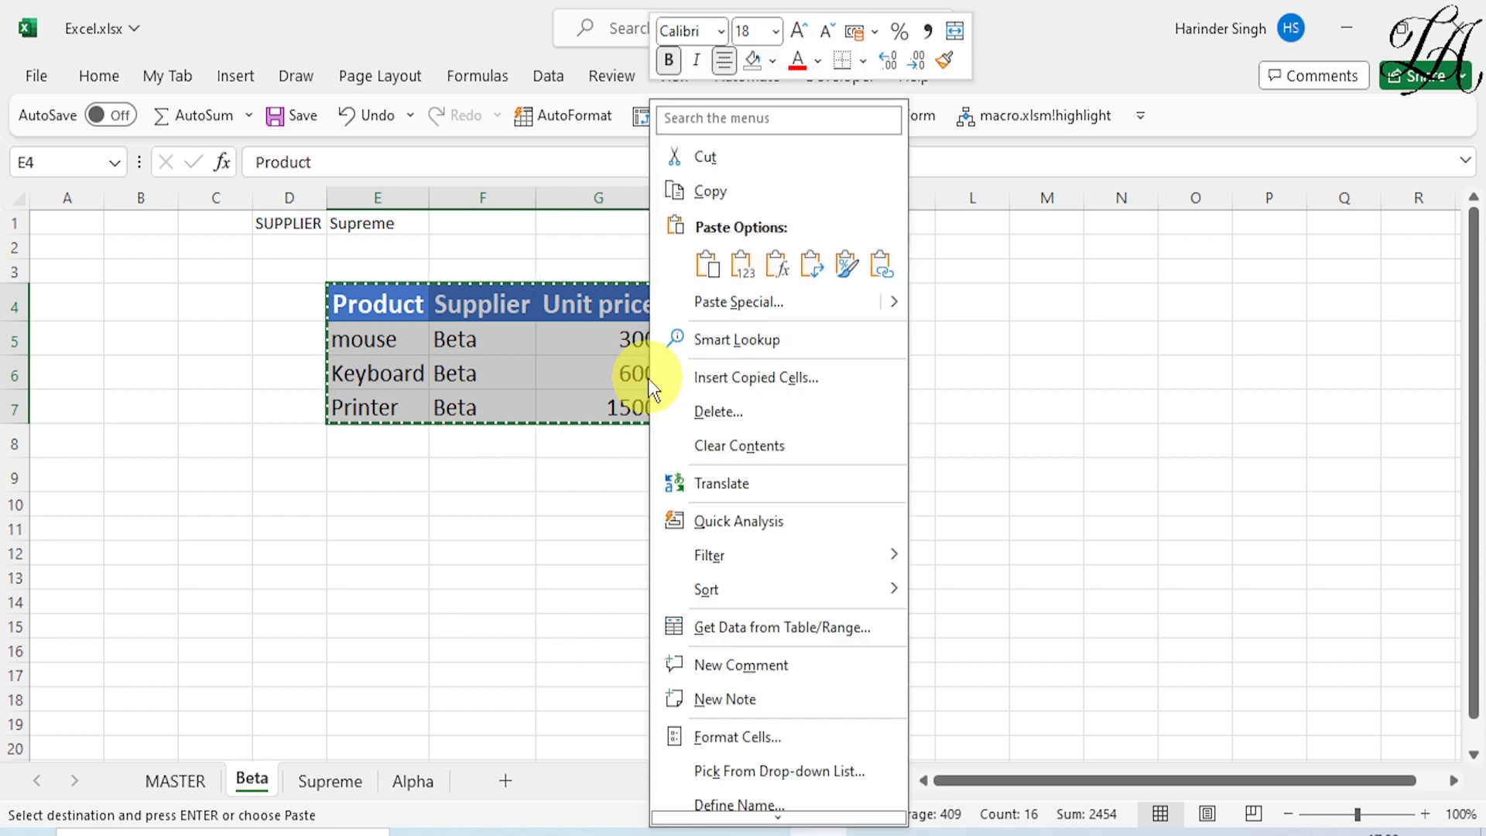
{"action": "mouse_move", "coordinate": [895, 302]}
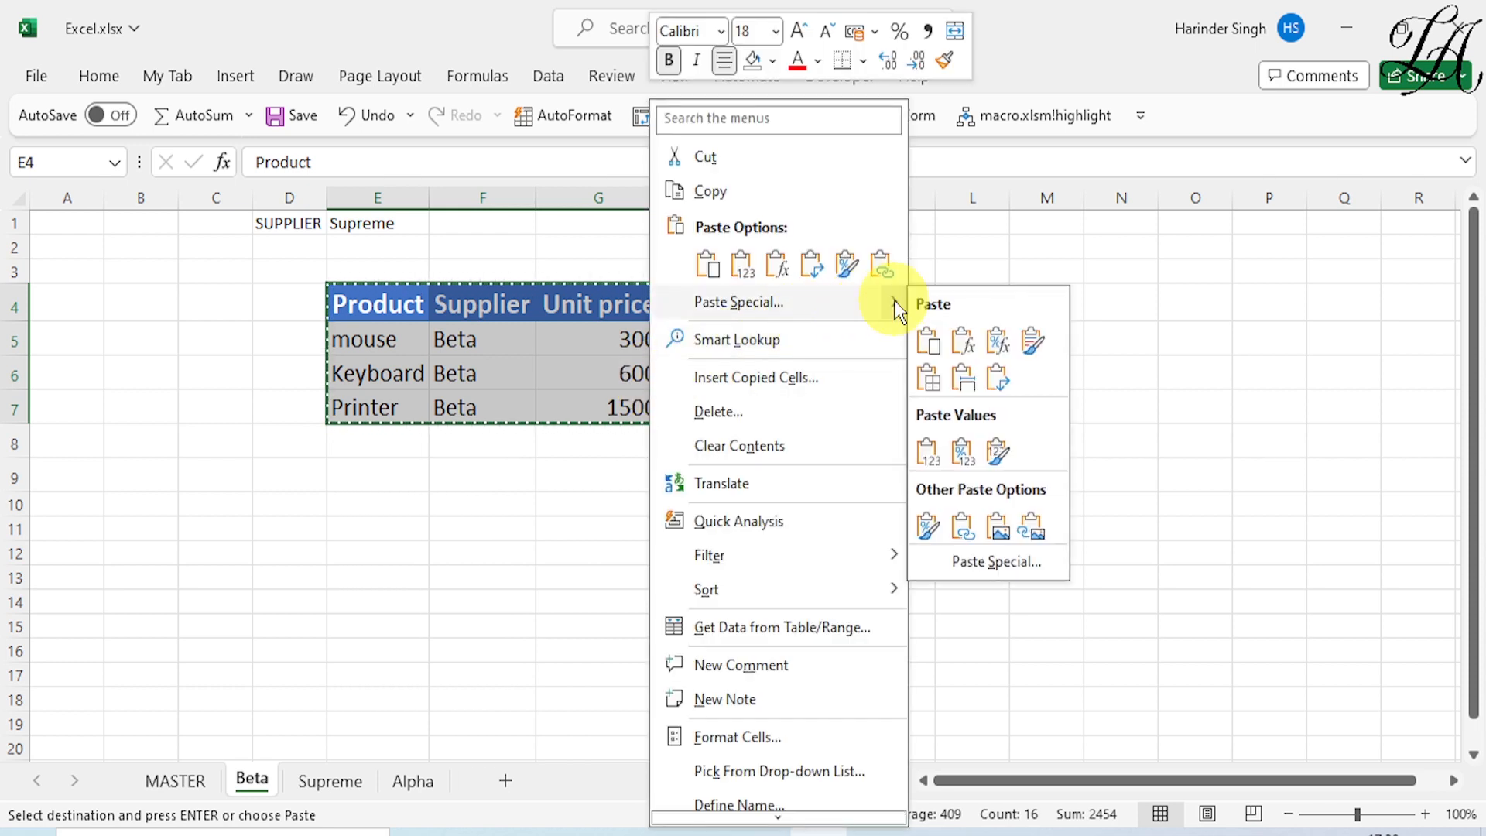
{"action": "left_click", "coordinate": [933, 457]}
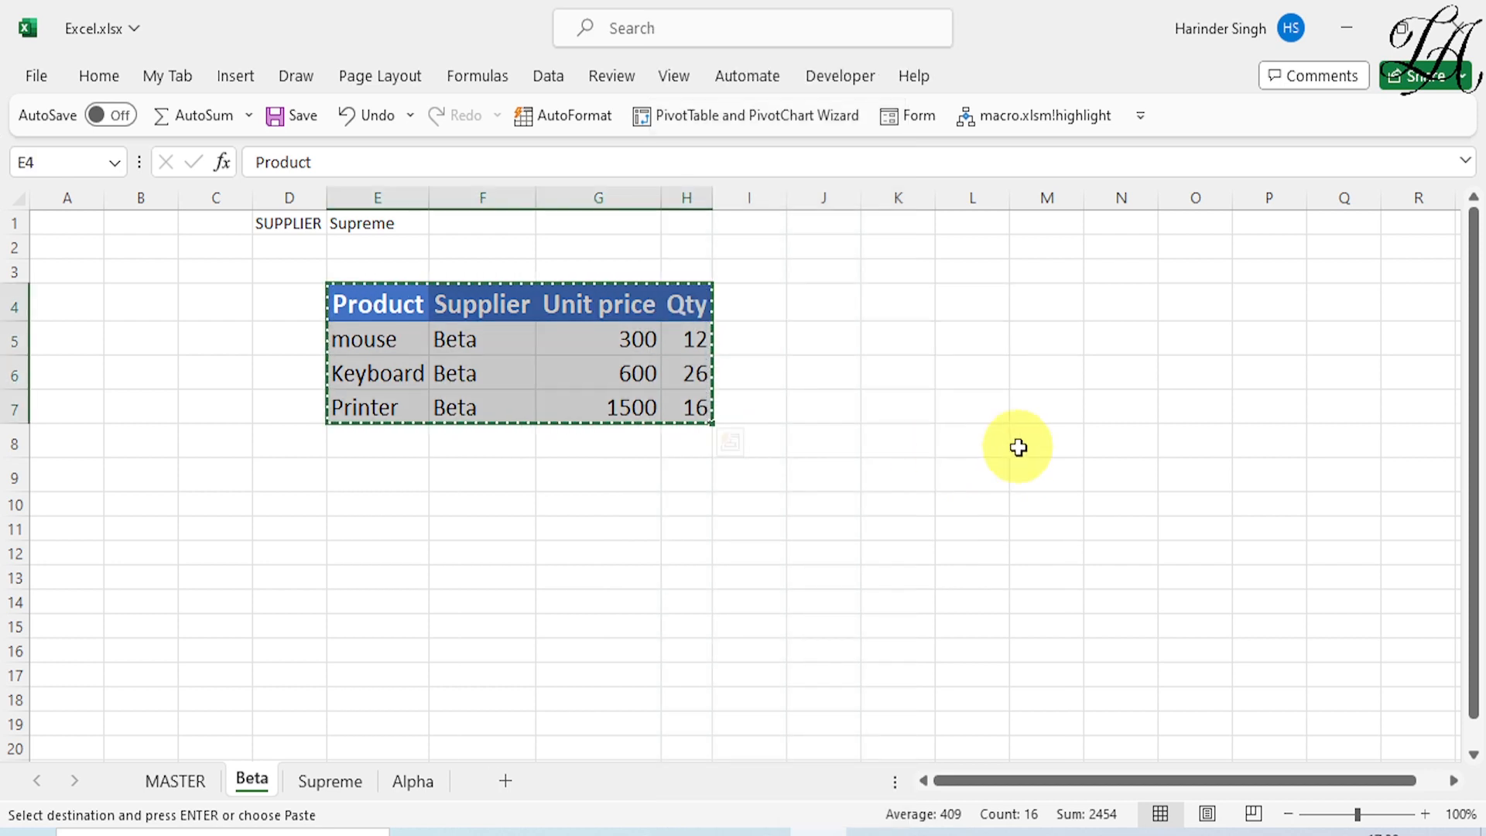
{"action": "left_click", "coordinate": [1018, 447]}
- Inspect the contents of the Supplier and Unit price cells in rows 5 to 7 of the Beta sheet
{"action": "double_click", "coordinate": [514, 342]}
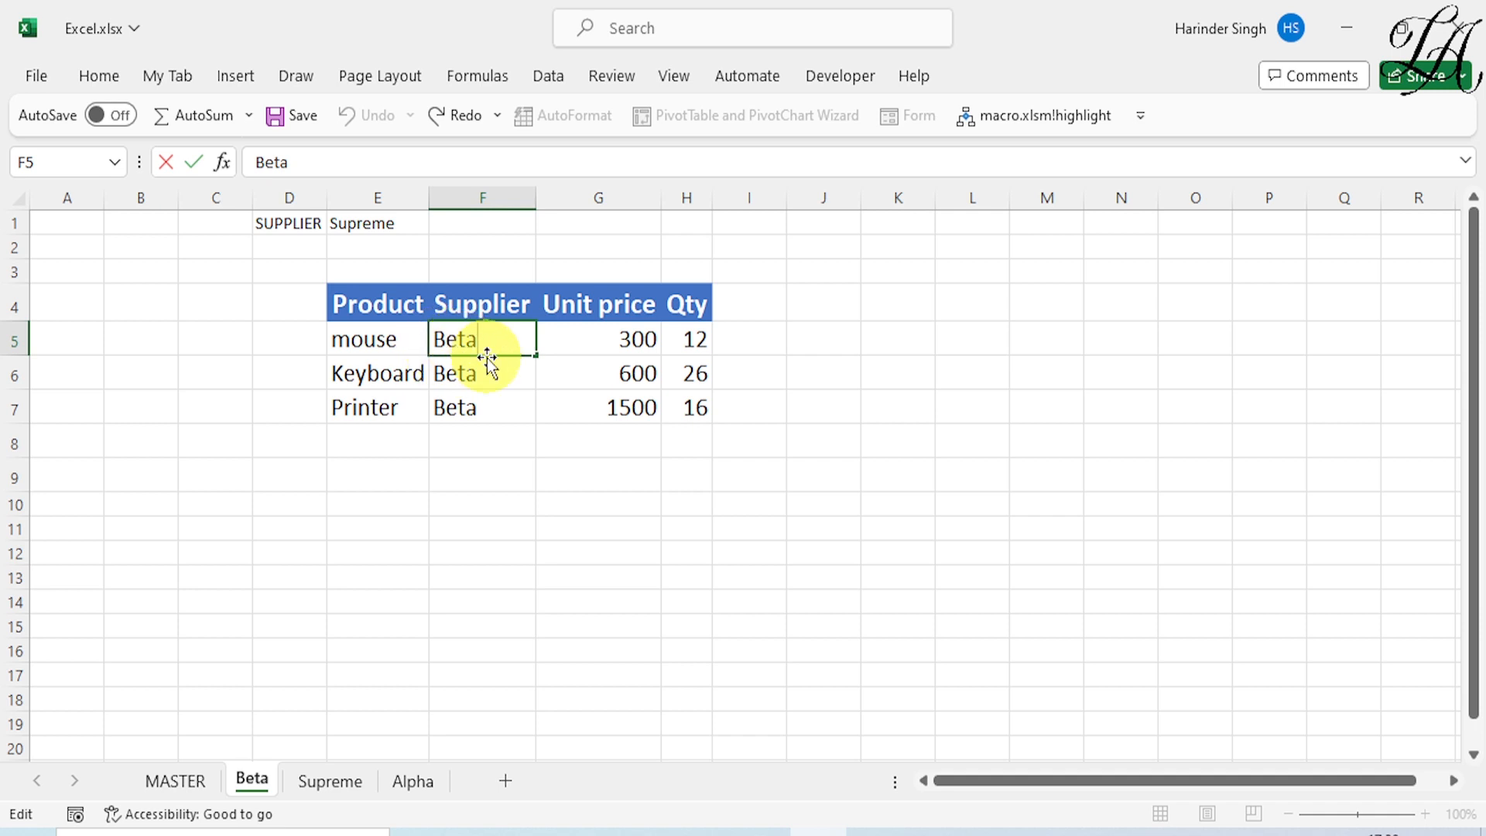
{"action": "left_click", "coordinate": [472, 375]}
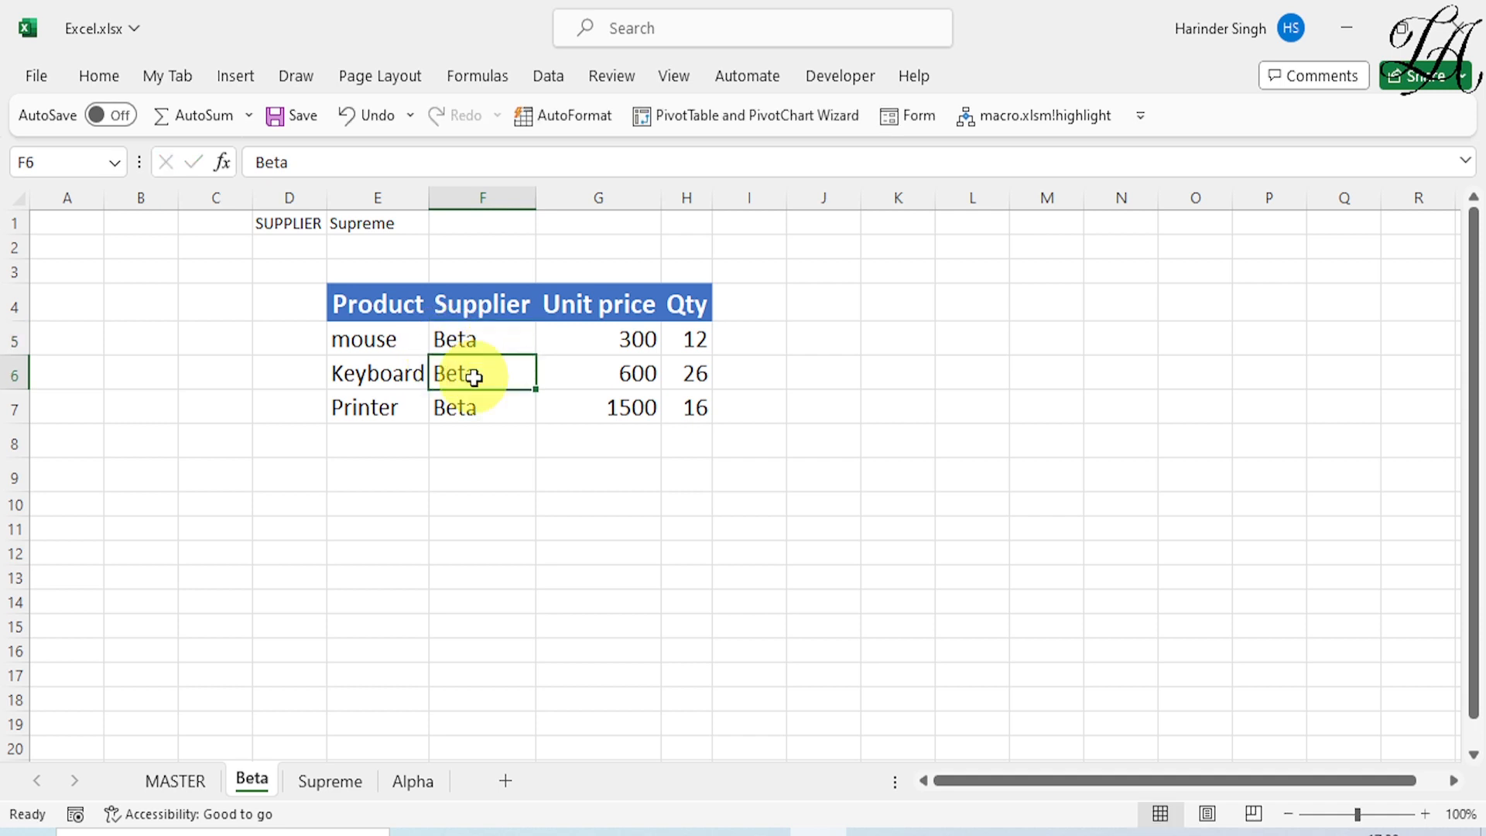
{"action": "double_click", "coordinate": [499, 374]}
{"action": "left_click", "coordinate": [468, 413]}
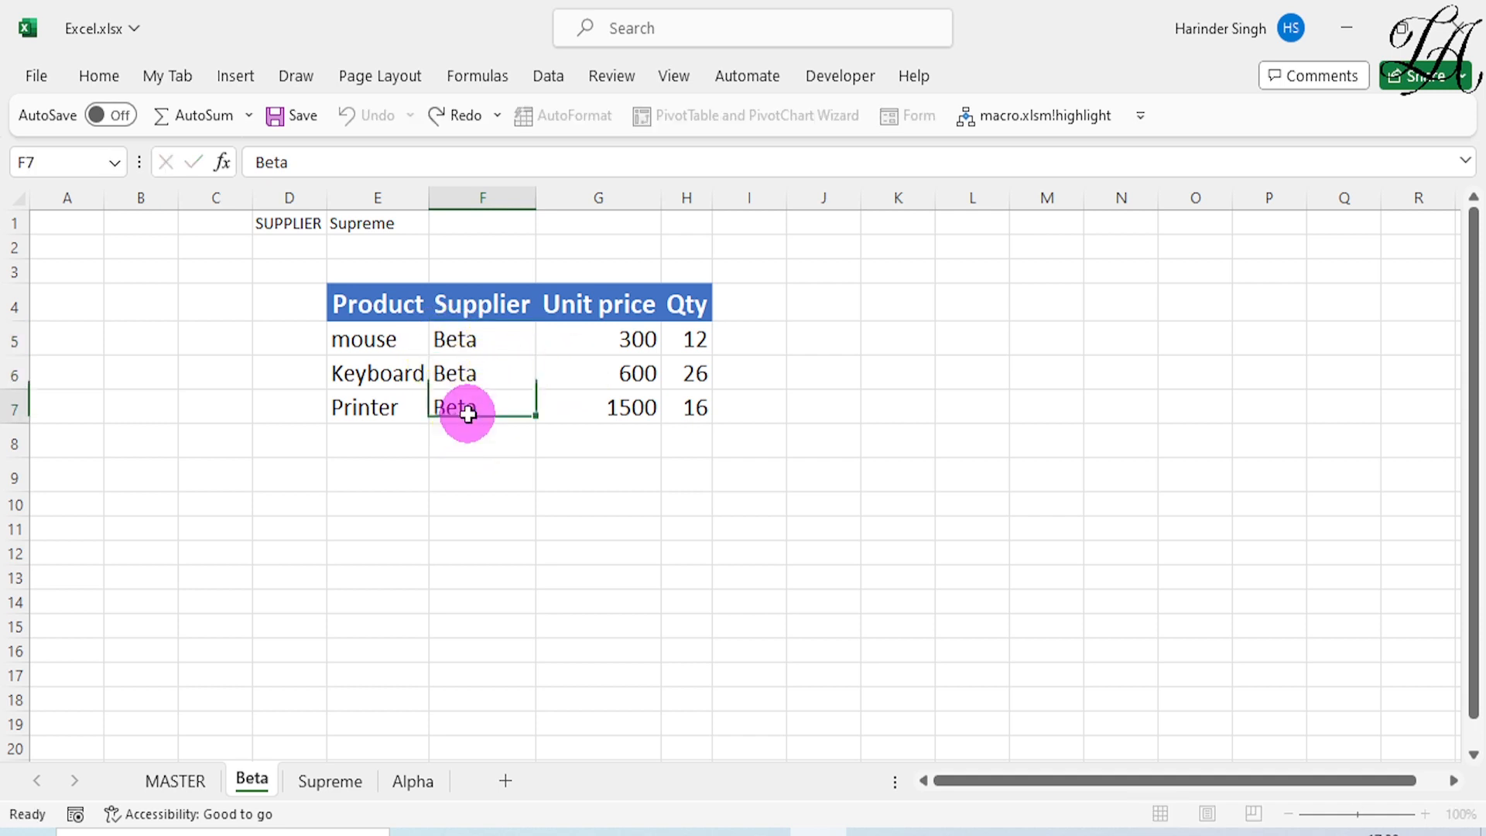
{"action": "double_click", "coordinate": [466, 408]}
{"action": "left_click", "coordinate": [607, 341]}
{"action": "left_click", "coordinate": [619, 373]}
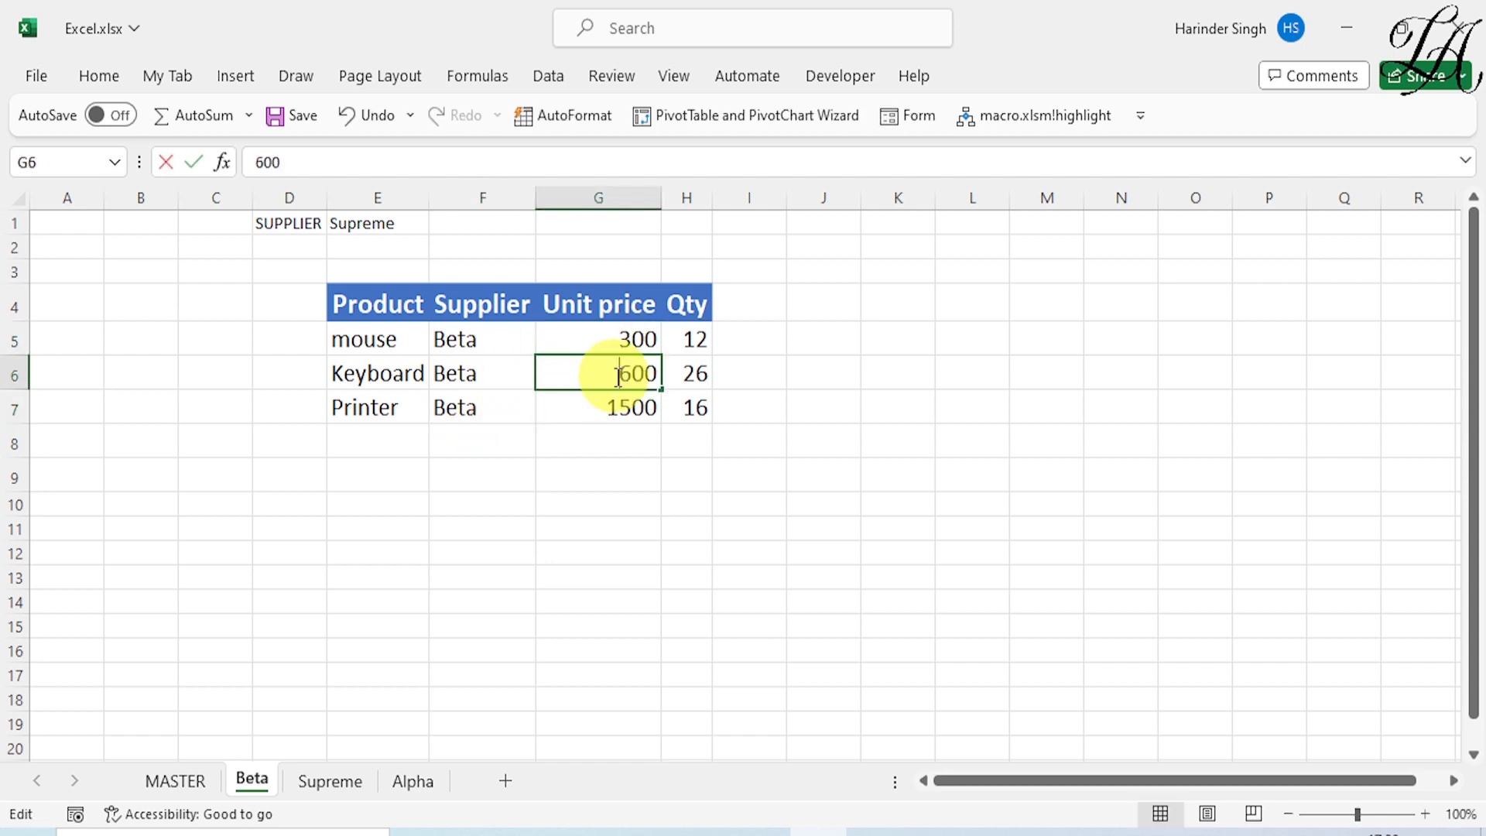
{"action": "left_click", "coordinate": [629, 408]}
{"action": "left_click", "coordinate": [630, 373]}
{"action": "left_click", "coordinate": [624, 405]}
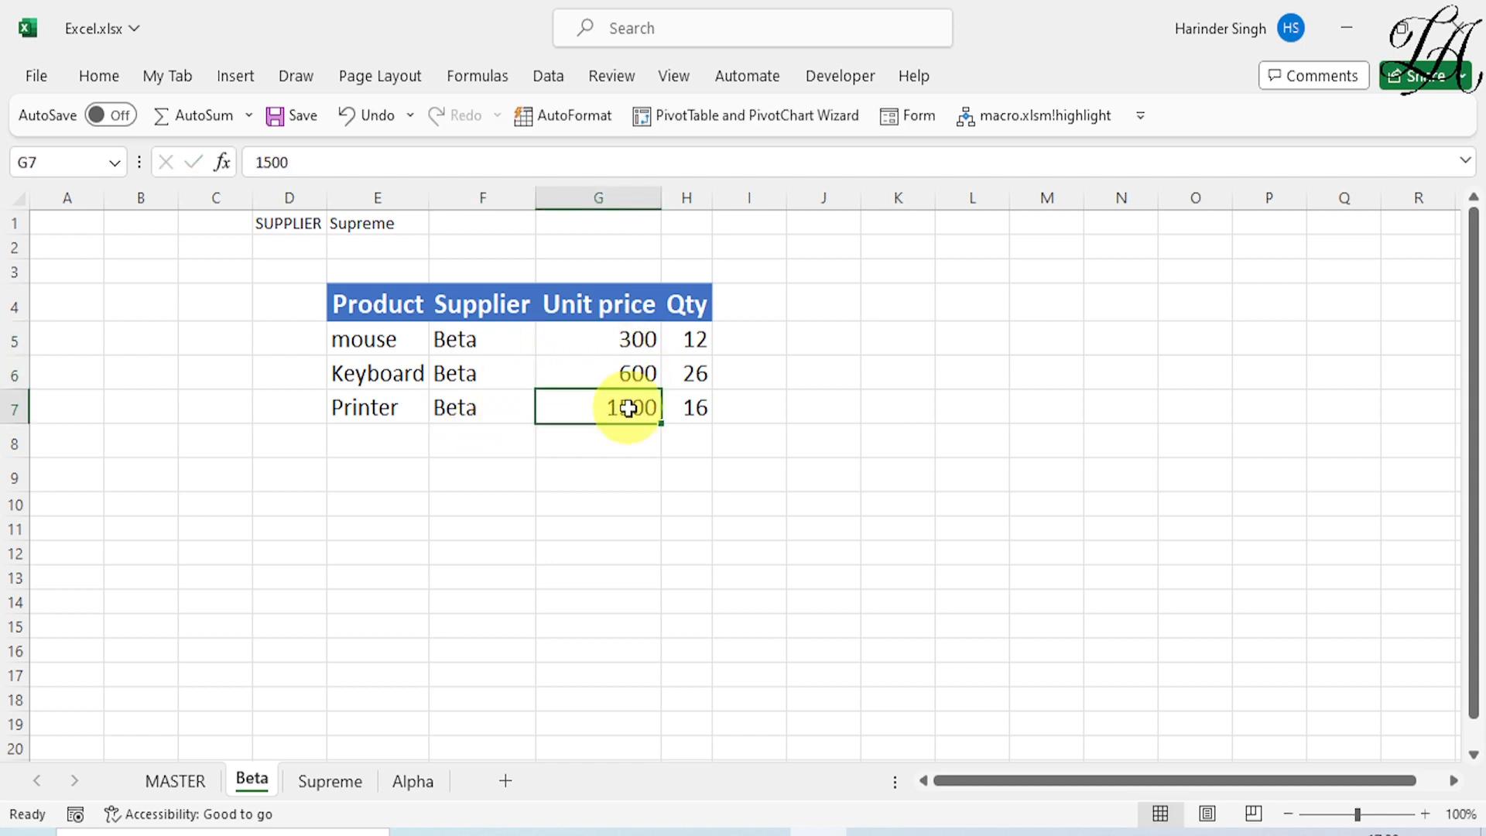
{"action": "double_click", "coordinate": [632, 408]}
{"action": "left_click", "coordinate": [631, 379]}
{"action": "left_click", "coordinate": [630, 403]}
- On the MASTER sheet, start a record in row 14 with product "mouse" and supplier "Supreme"
{"action": "left_click", "coordinate": [176, 778]}
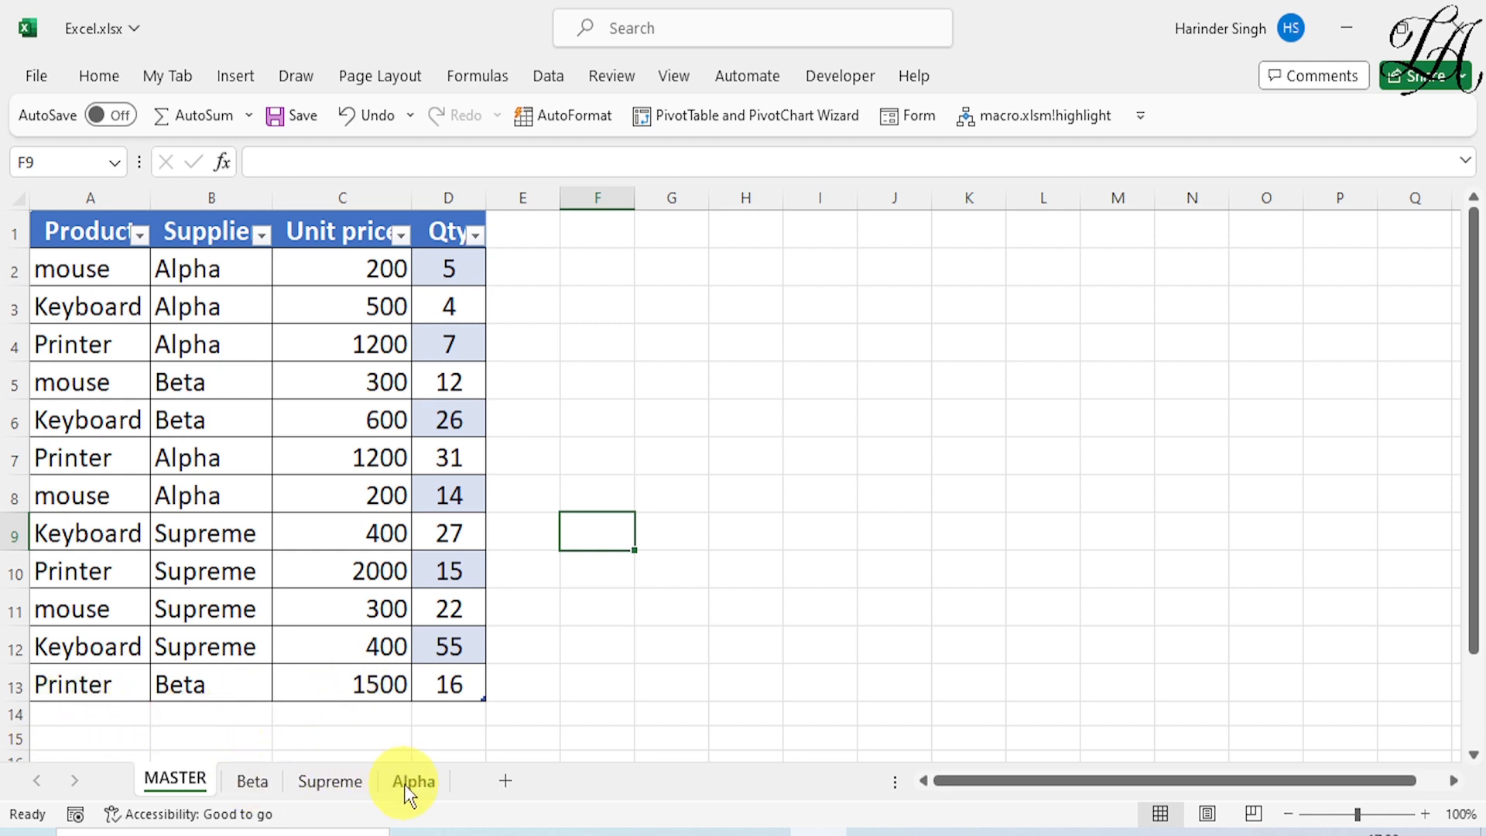
{"action": "left_click", "coordinate": [57, 713]}
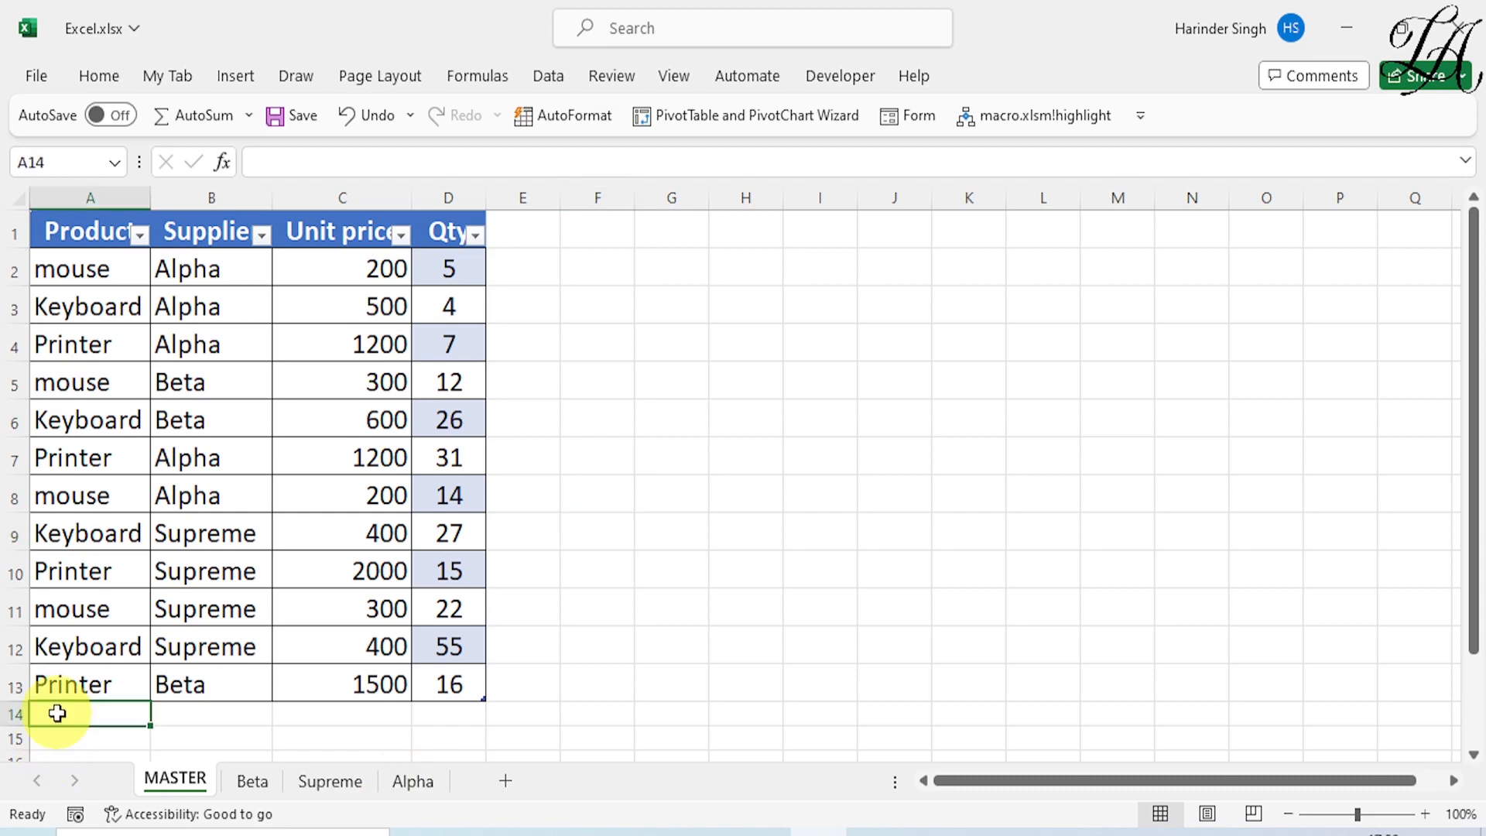
{"action": "scroll", "coordinate": [102, 676], "scroll_direction": "down", "scroll_amount": 1}
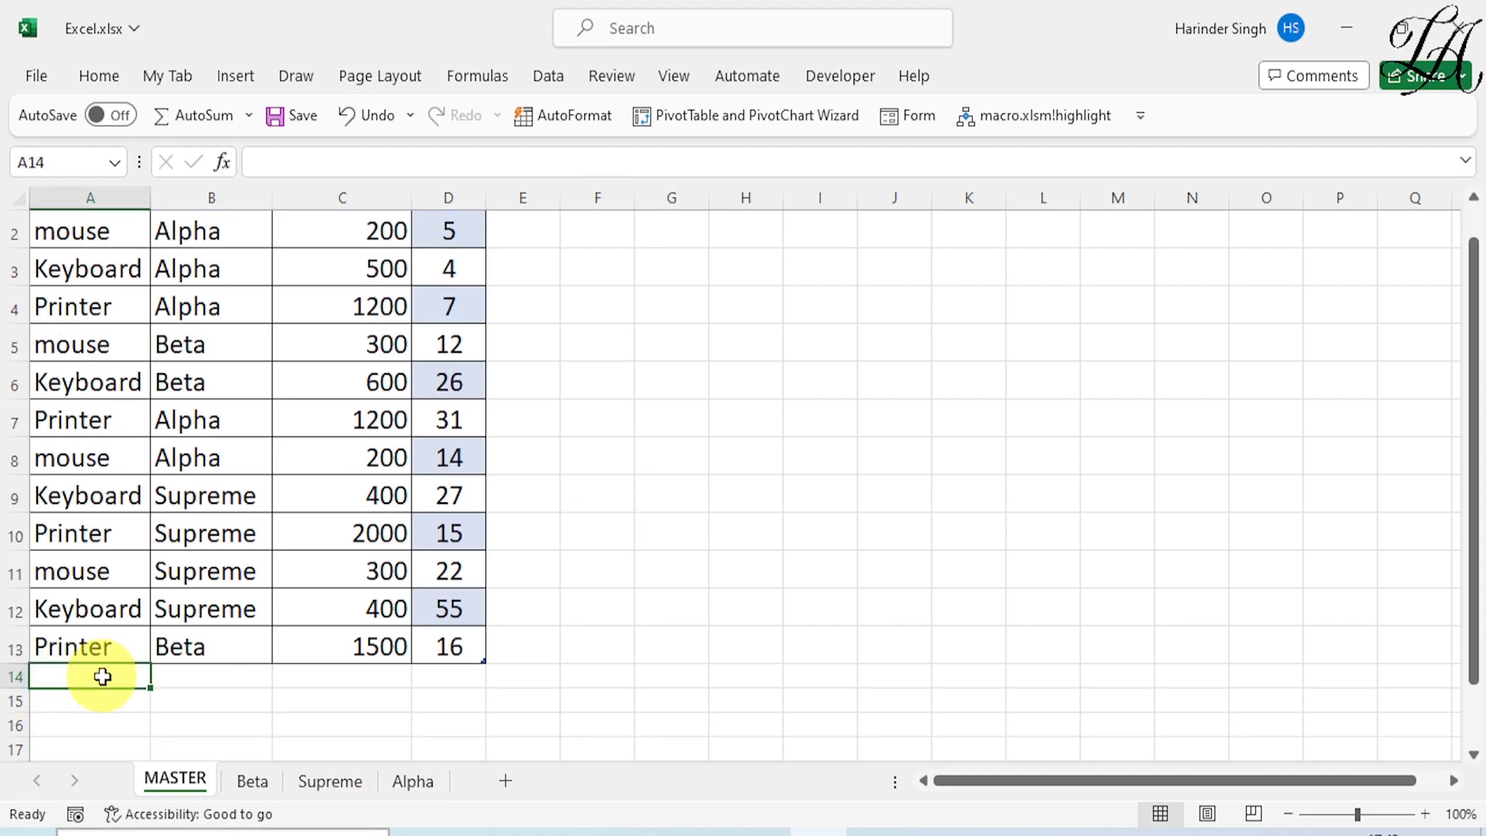
{"action": "type", "text": "mouse"}
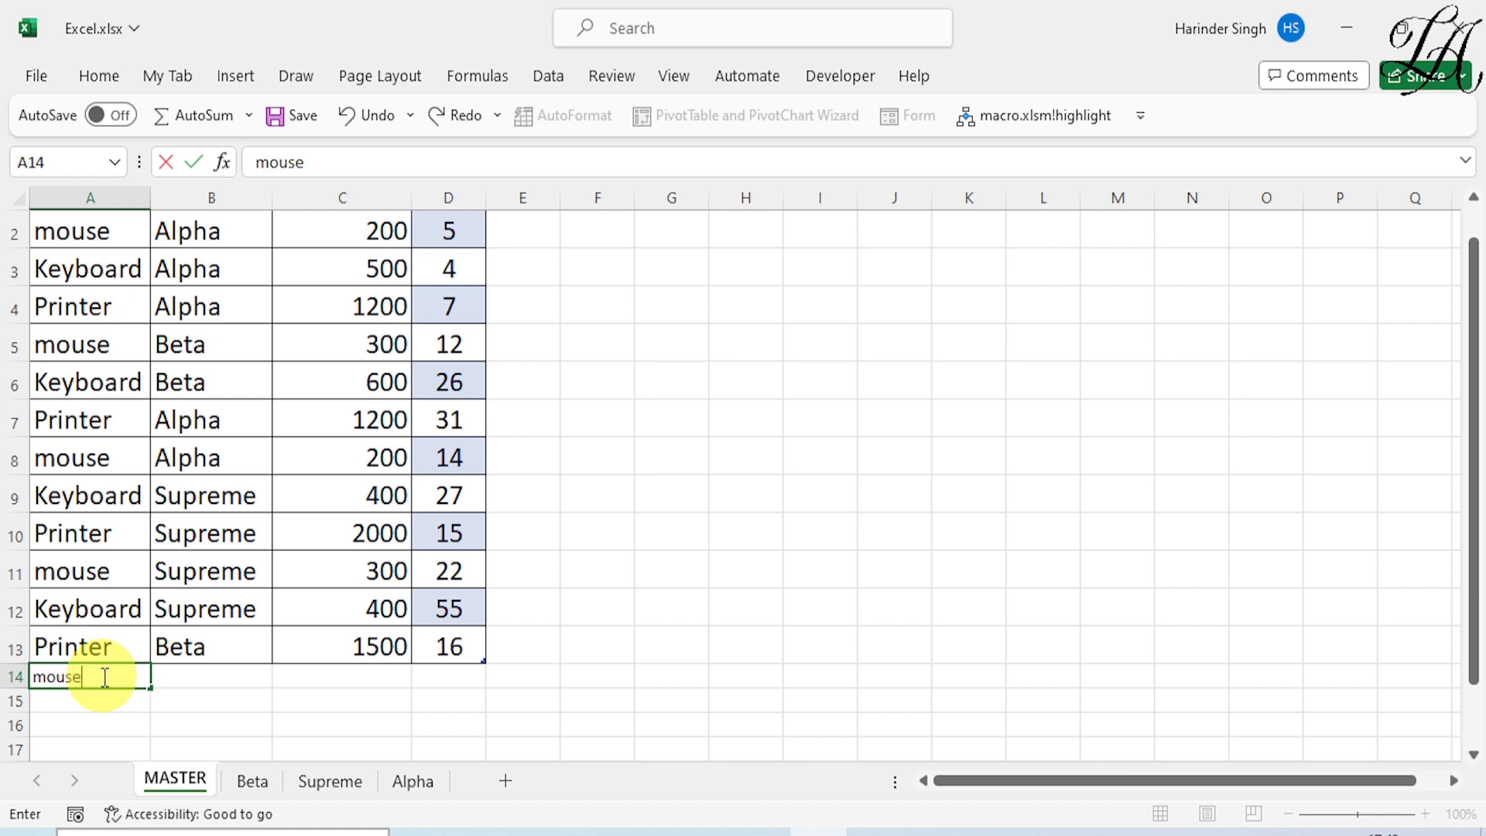
{"action": "key", "text": "Tab"}
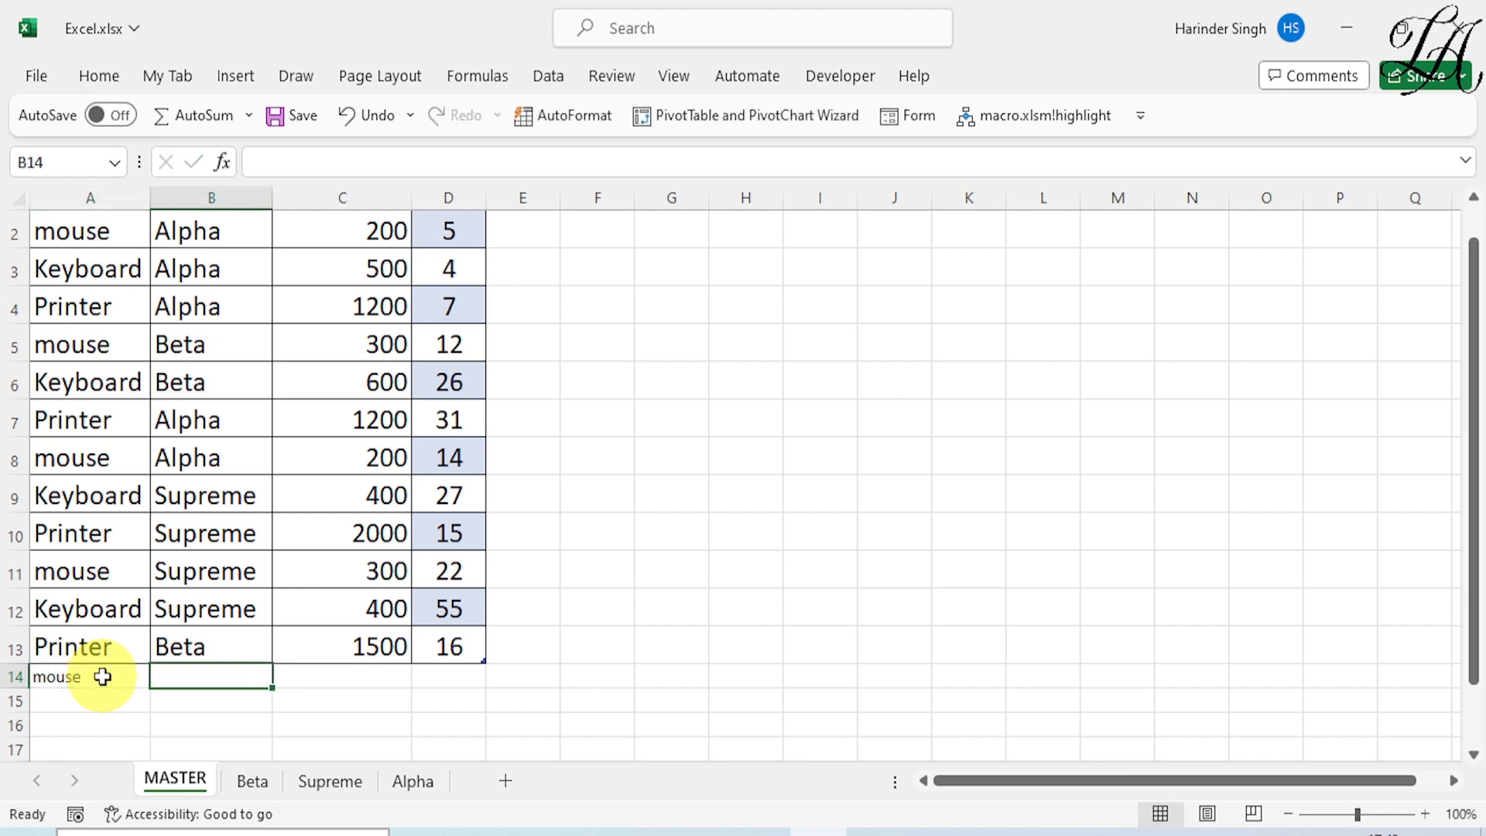
{"action": "type", "text": "Supr"}
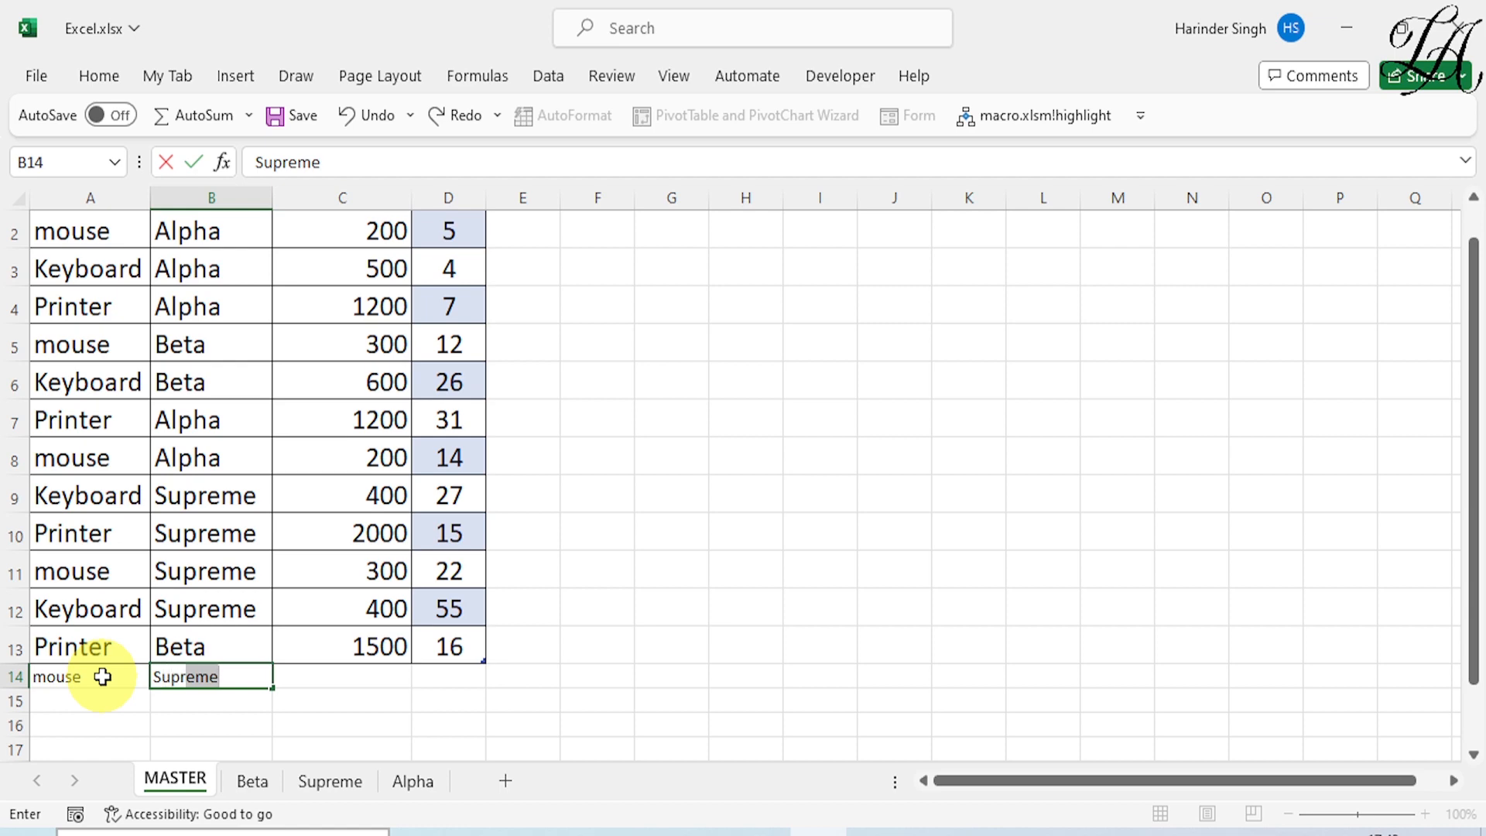
{"action": "type", "text": "eme"}
{"action": "key", "text": "Tab"}
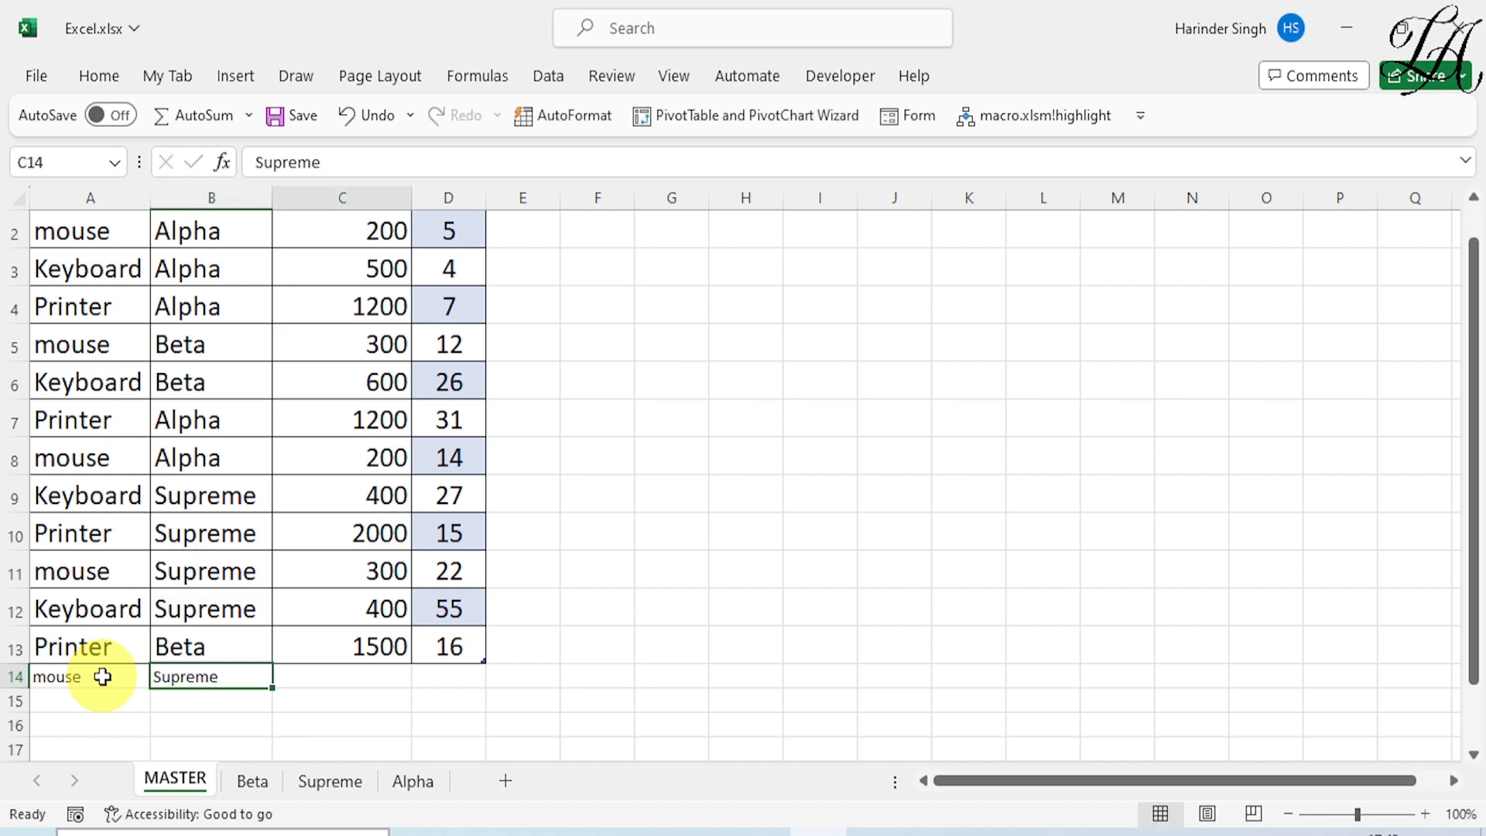
- Enter unit price 1200 and quantity 15 in row 14, and extend the MASTER table to include that row
{"action": "type", "text": "1200"}
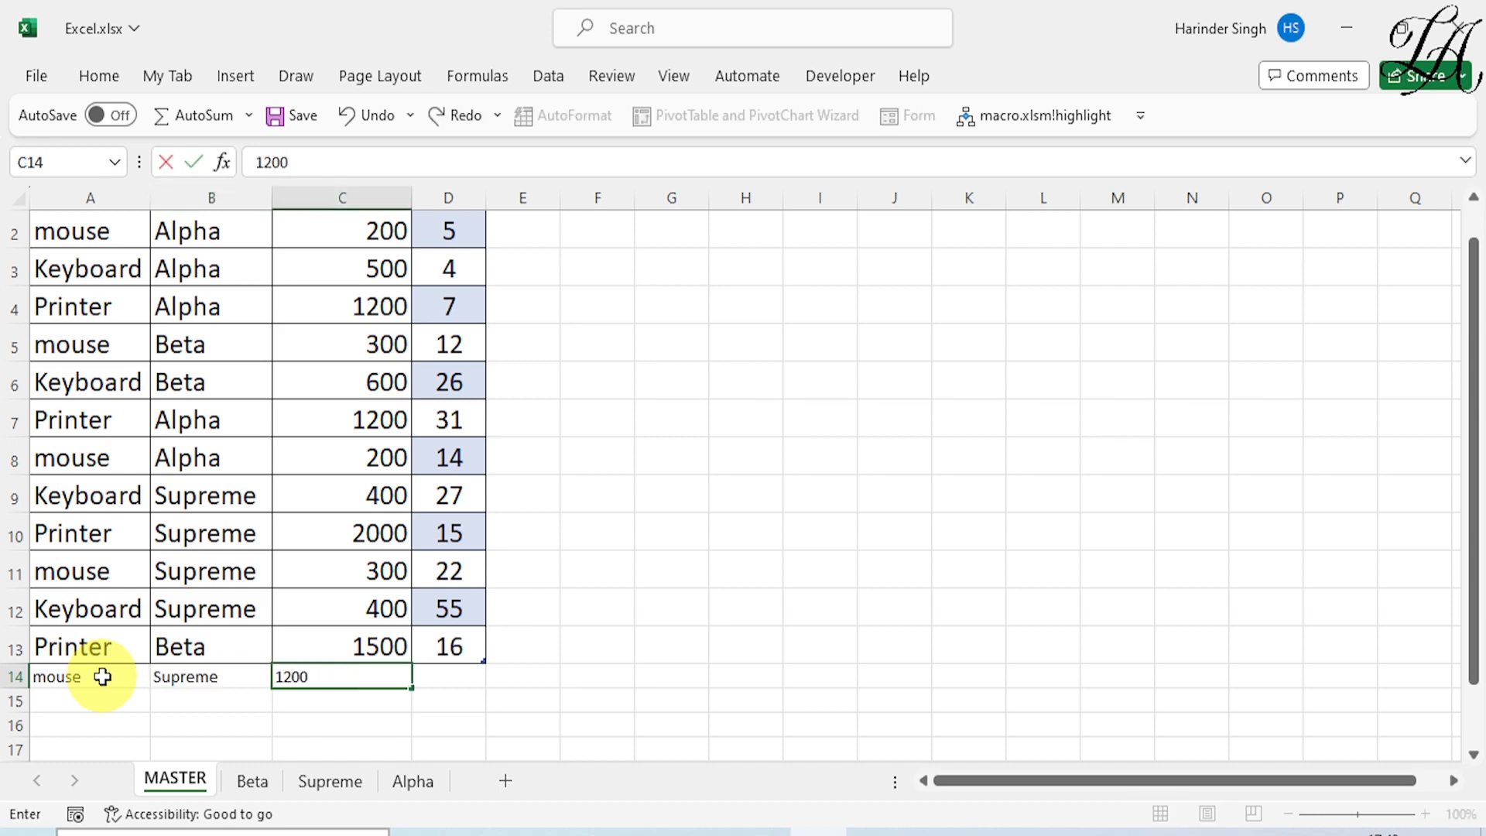
{"action": "key", "text": "Tab"}
{"action": "type", "text": "15"}
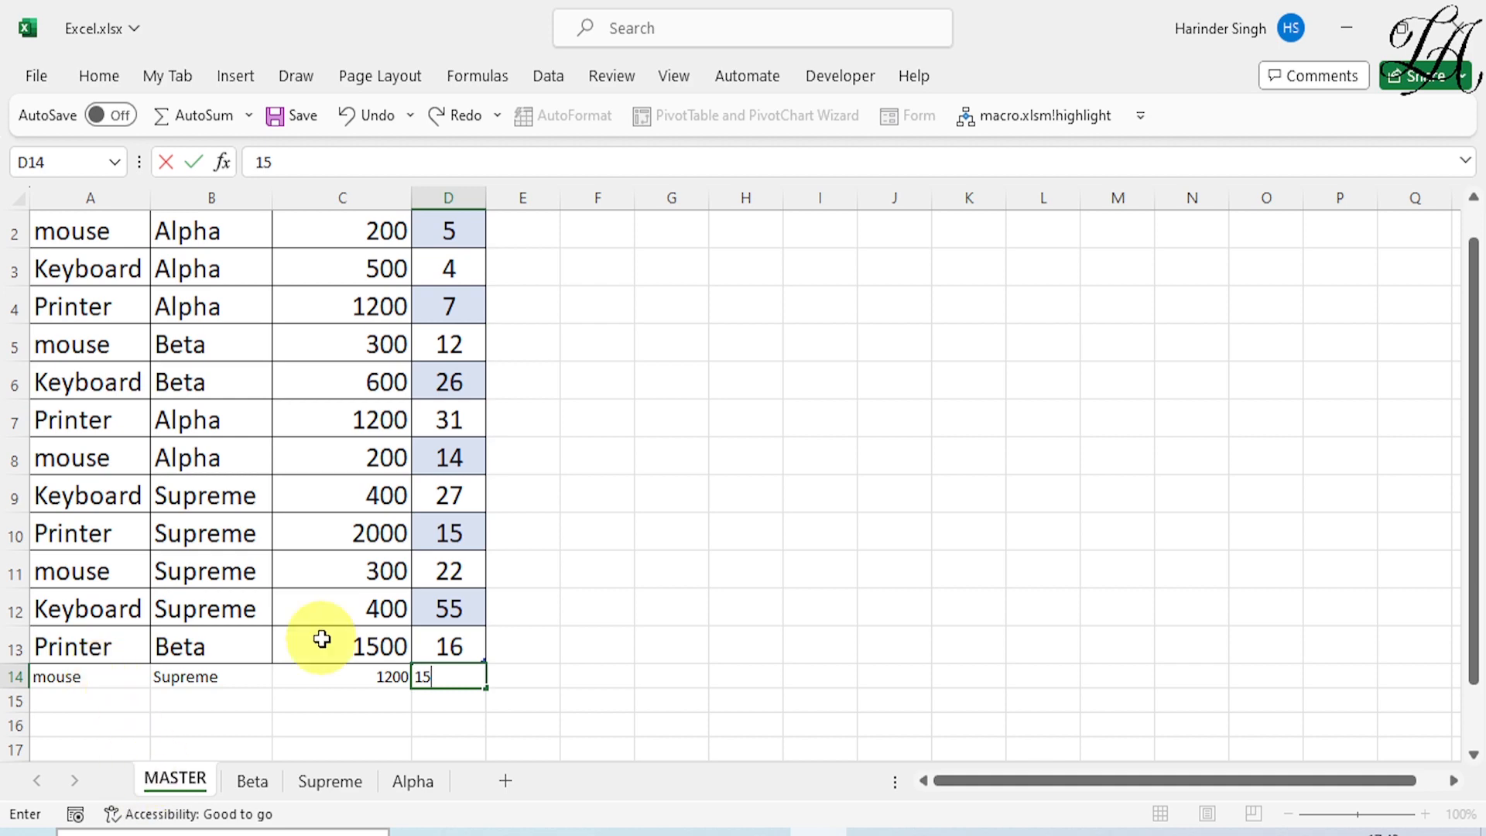
{"action": "left_click", "coordinate": [525, 679]}
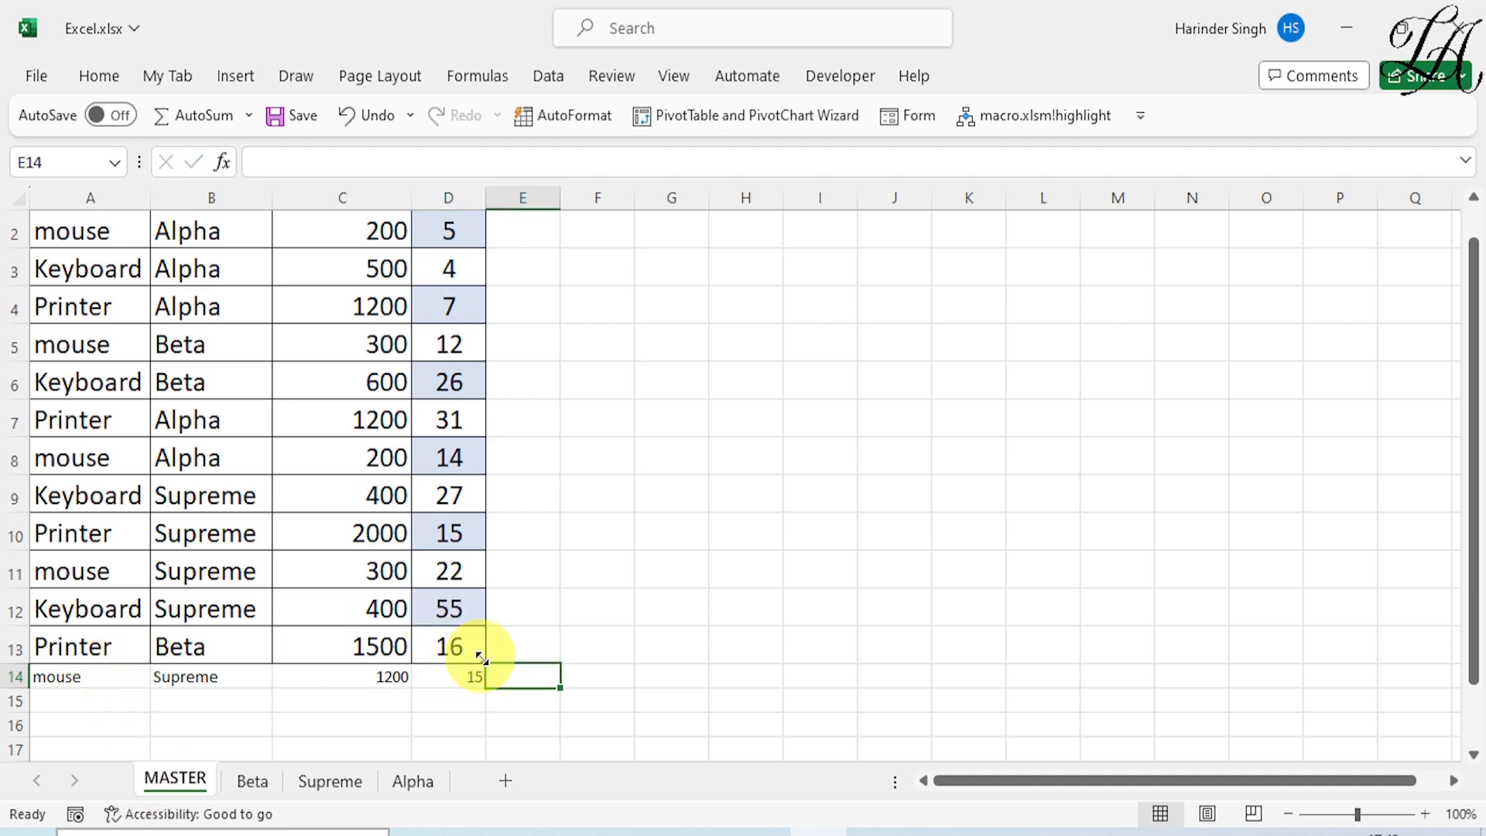
{"action": "left_click_drag", "start_coordinate": [476, 657], "coordinate": [481, 685]}
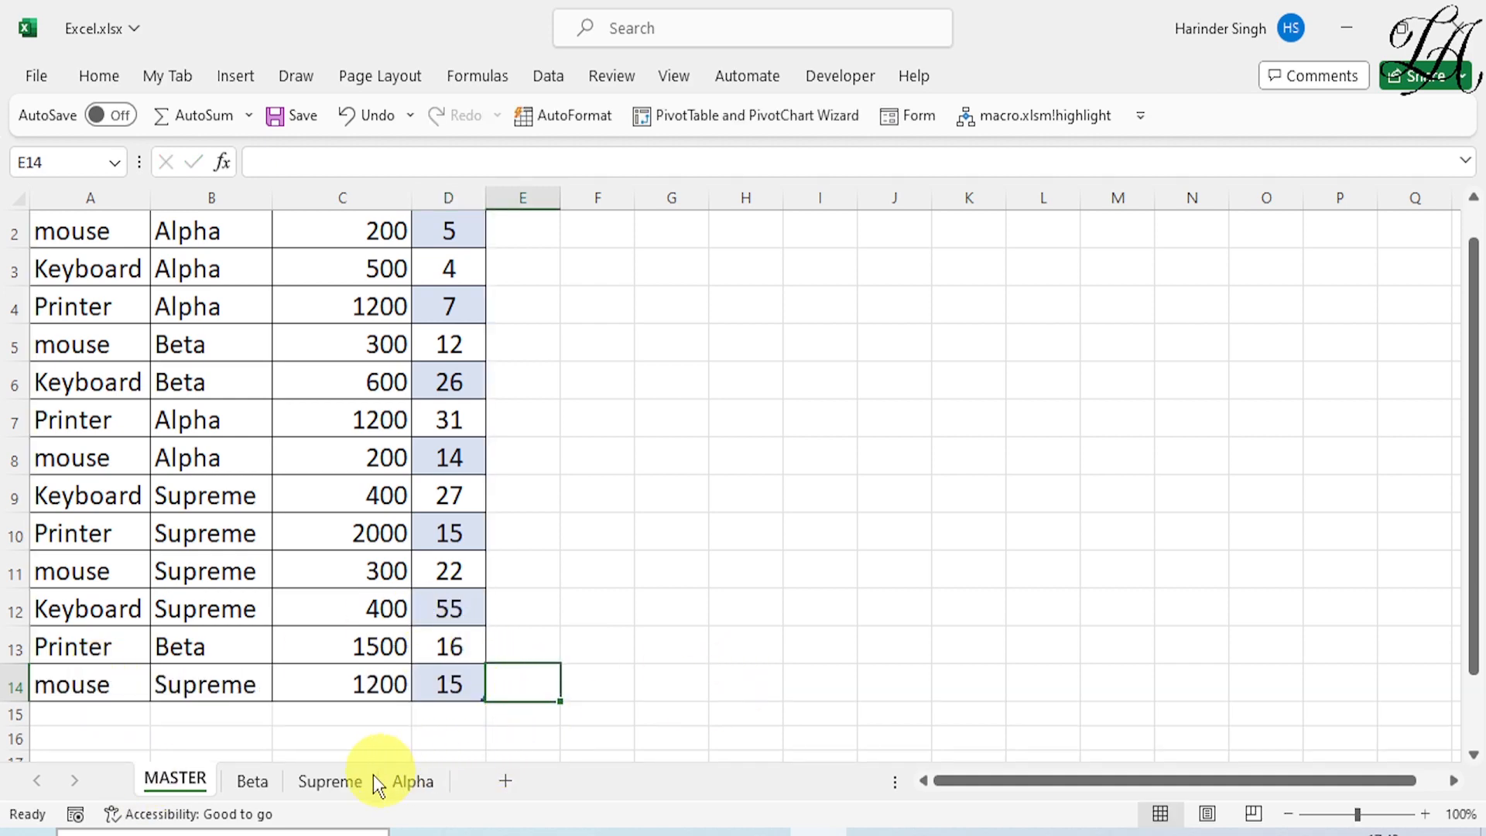
- Compare the filtered results on the Supreme sheet with the record in row 14 of the MASTER sheet
{"action": "left_click", "coordinate": [341, 782]}
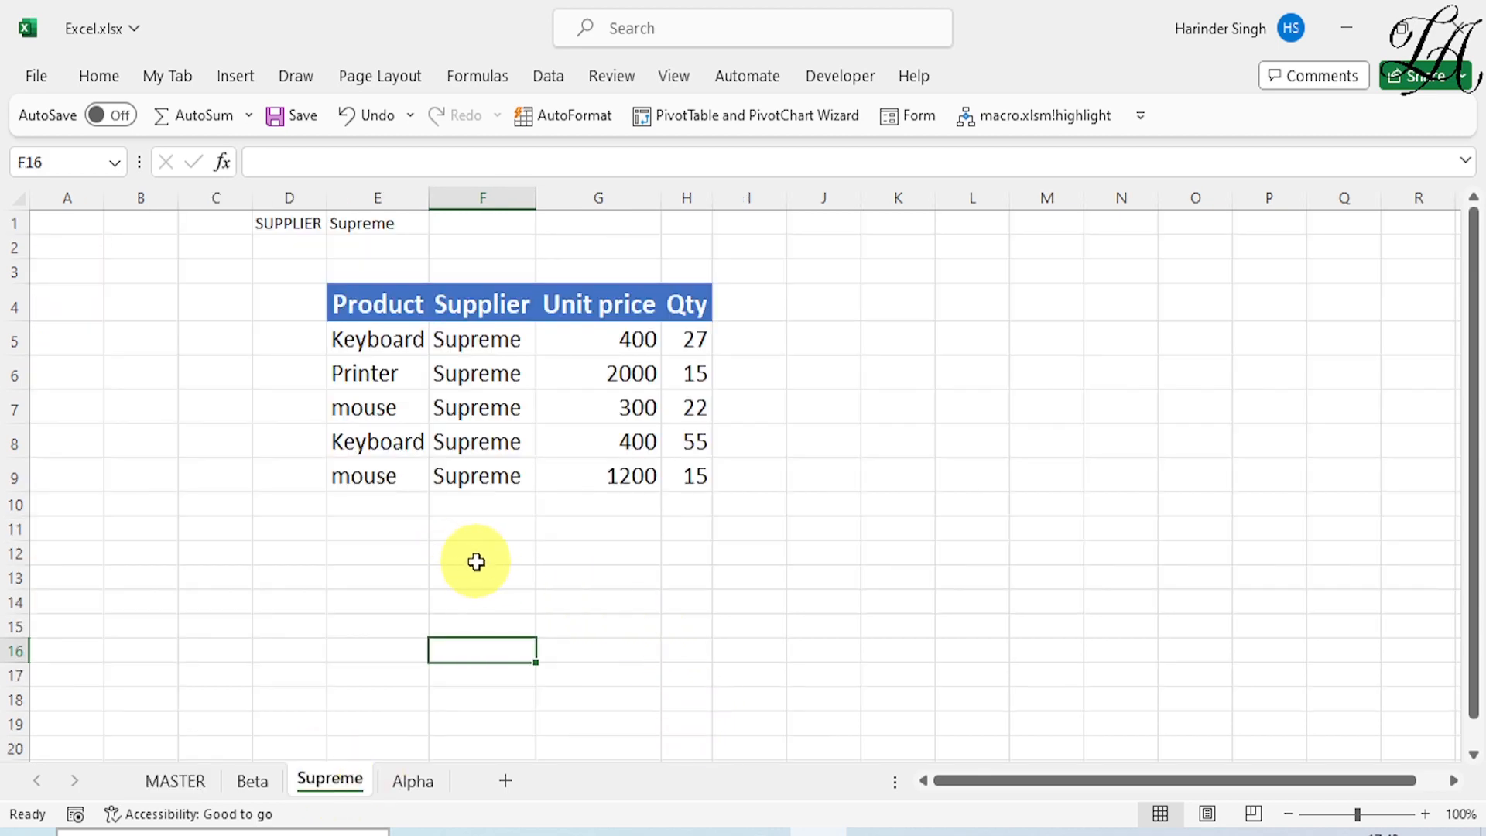
{"action": "left_click", "coordinate": [476, 555]}
{"action": "left_click", "coordinate": [195, 788]}
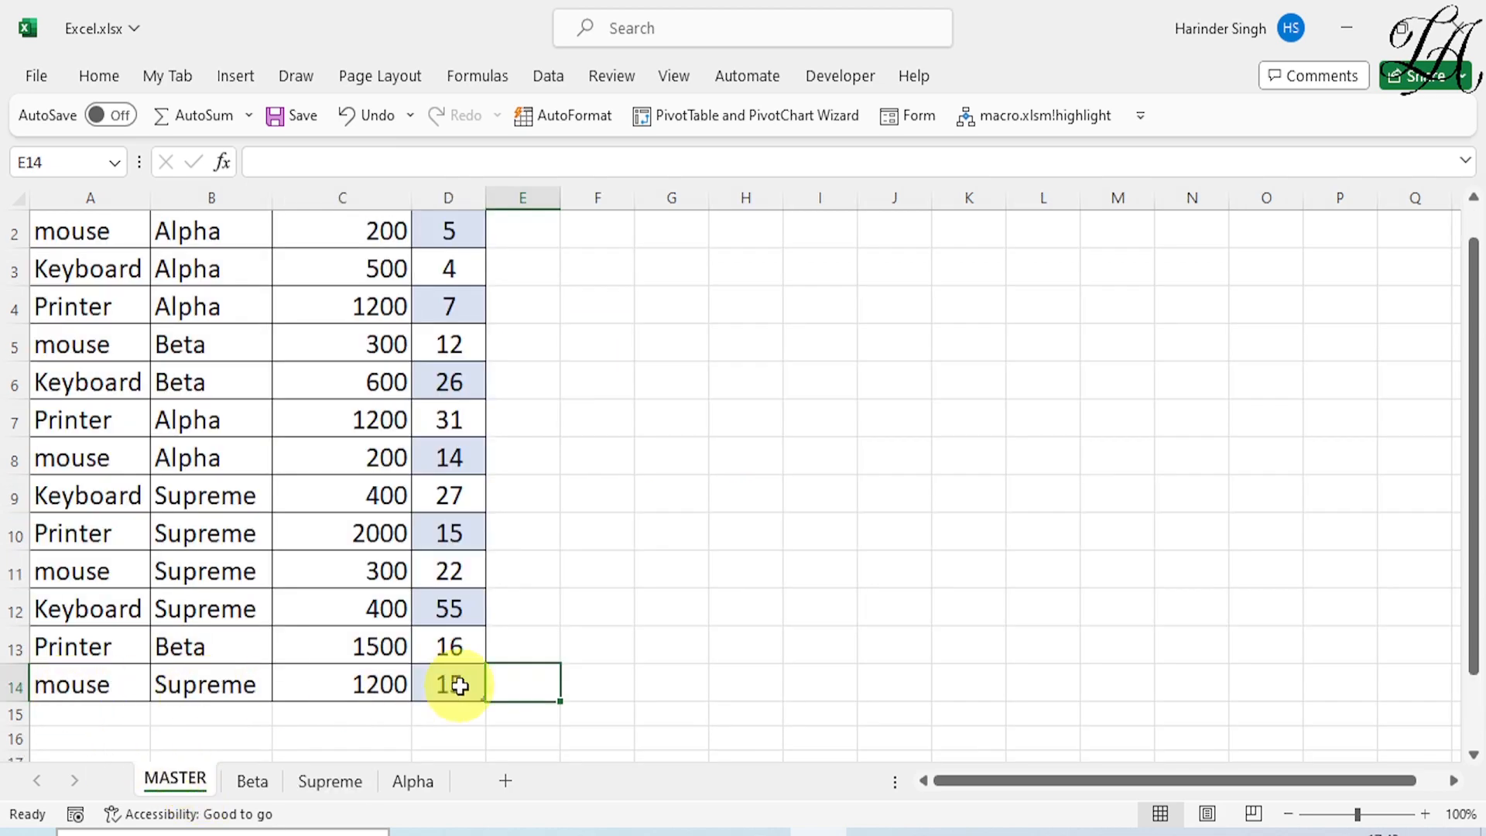
{"action": "left_click", "coordinate": [364, 785]}
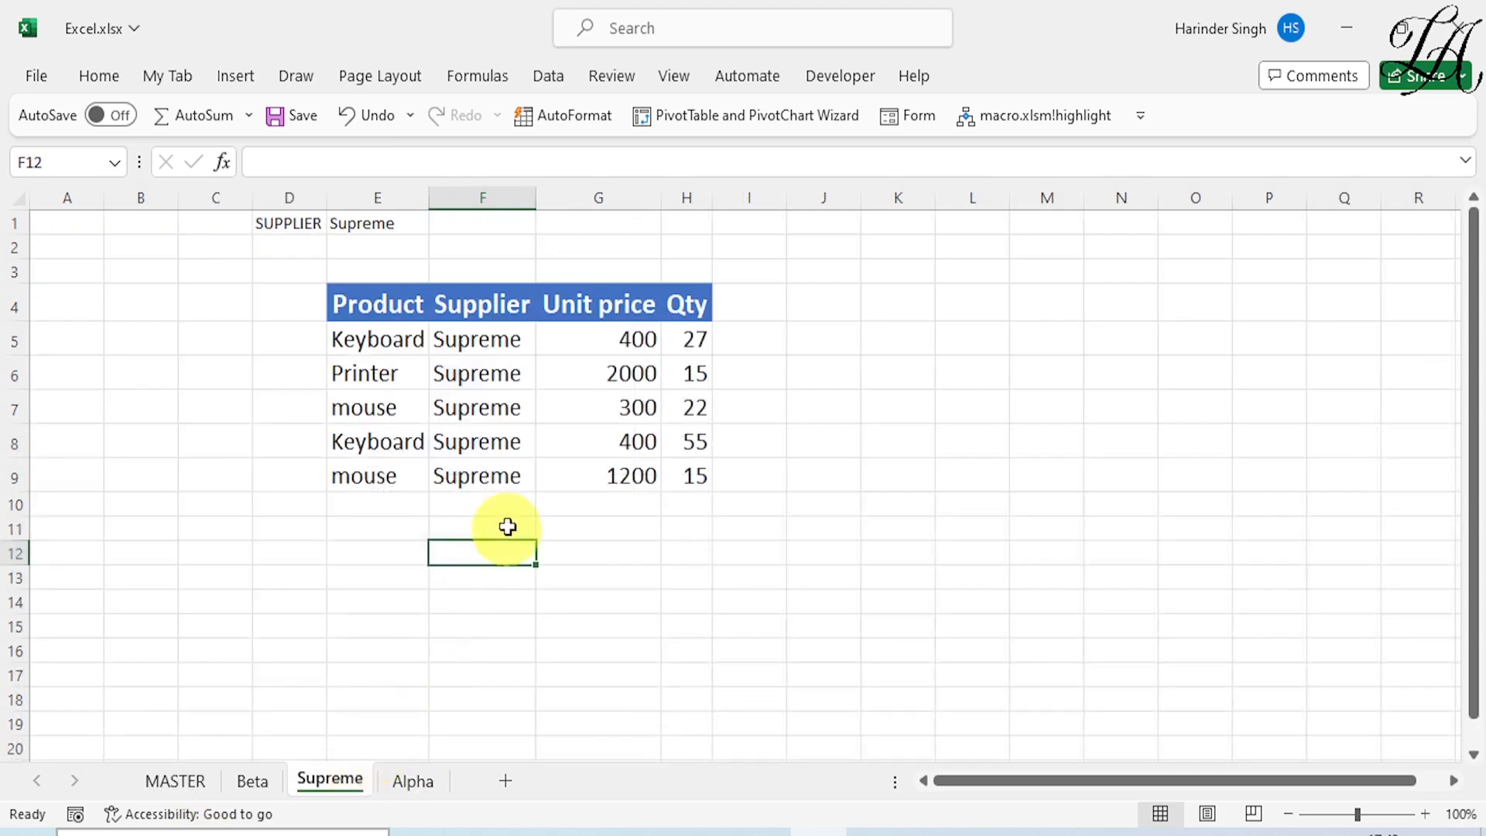
{"action": "left_click", "coordinate": [386, 479]}
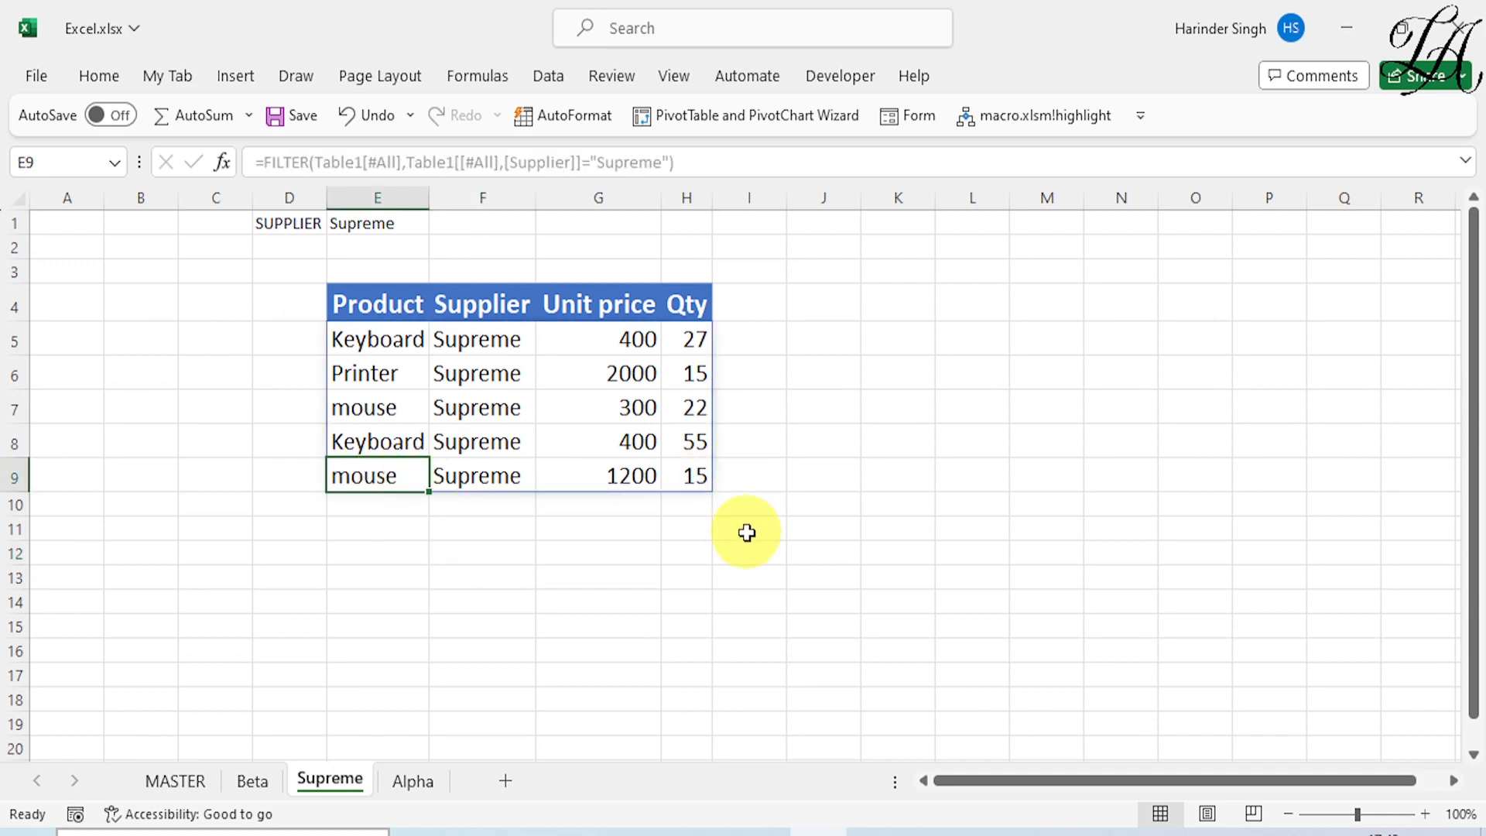
{"action": "left_click", "coordinate": [177, 783]}
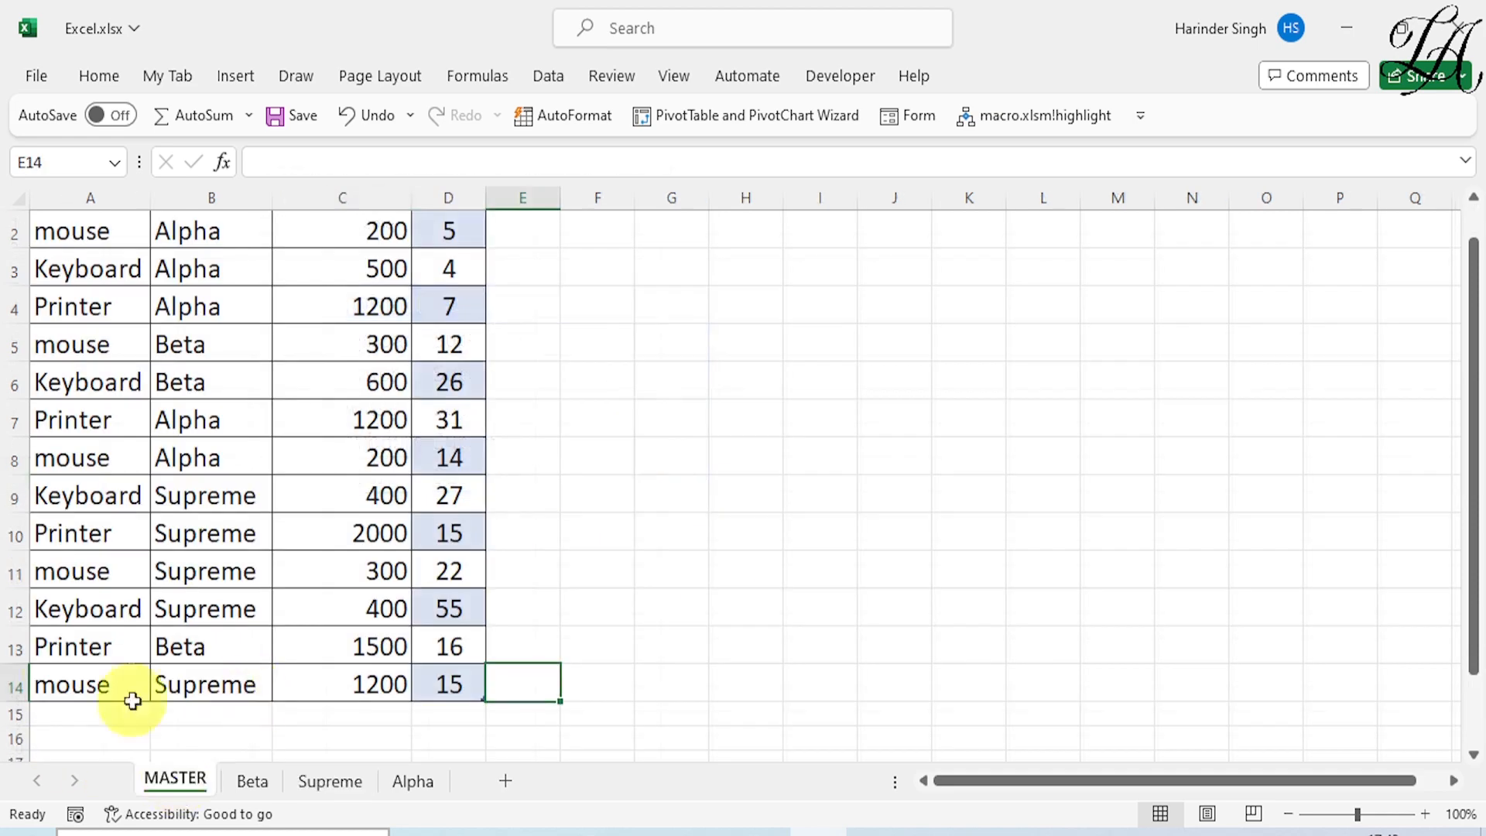